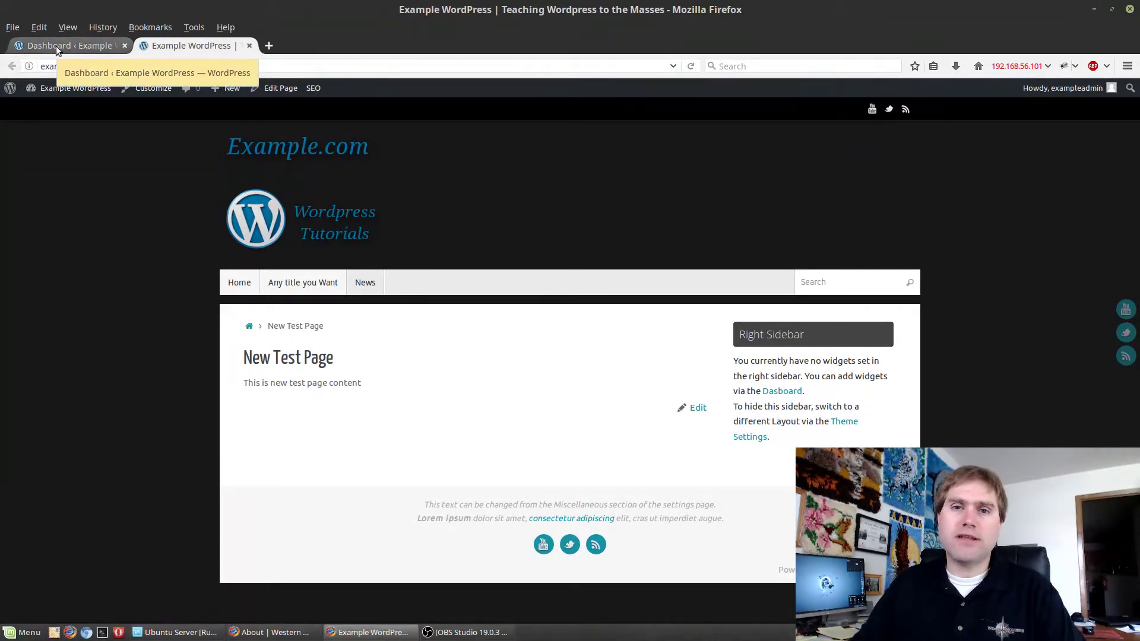
Step: Create a new page in the WordPress admin dashboard and title it About
{"action": "left_click", "coordinate": [88, 47]}
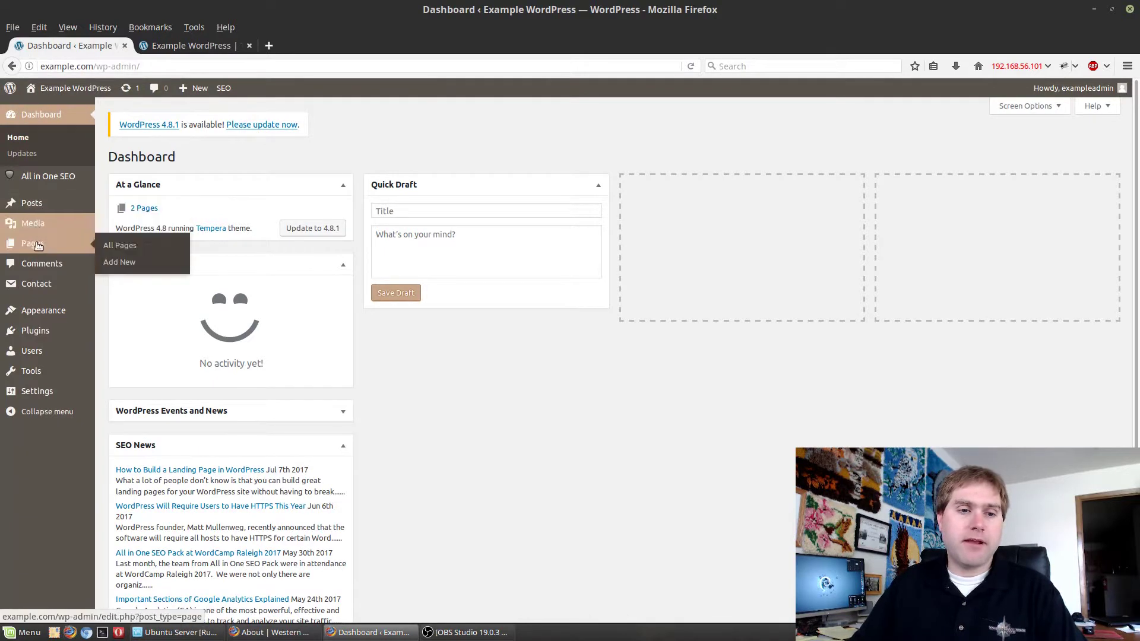
{"action": "left_click", "coordinate": [104, 246]}
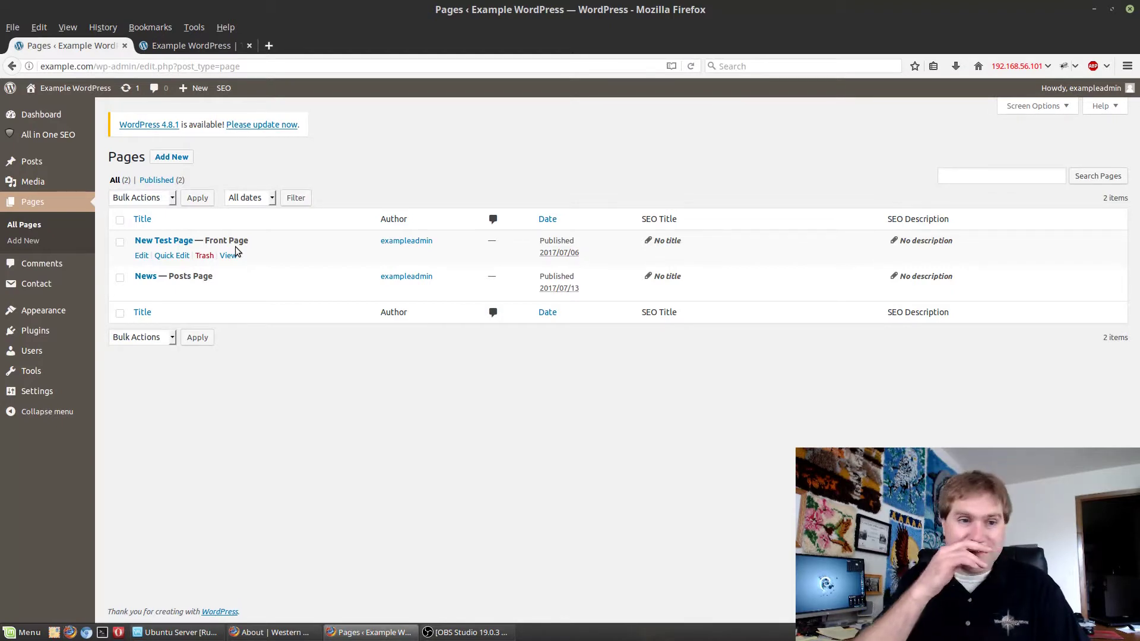
{"action": "left_click", "coordinate": [174, 156]}
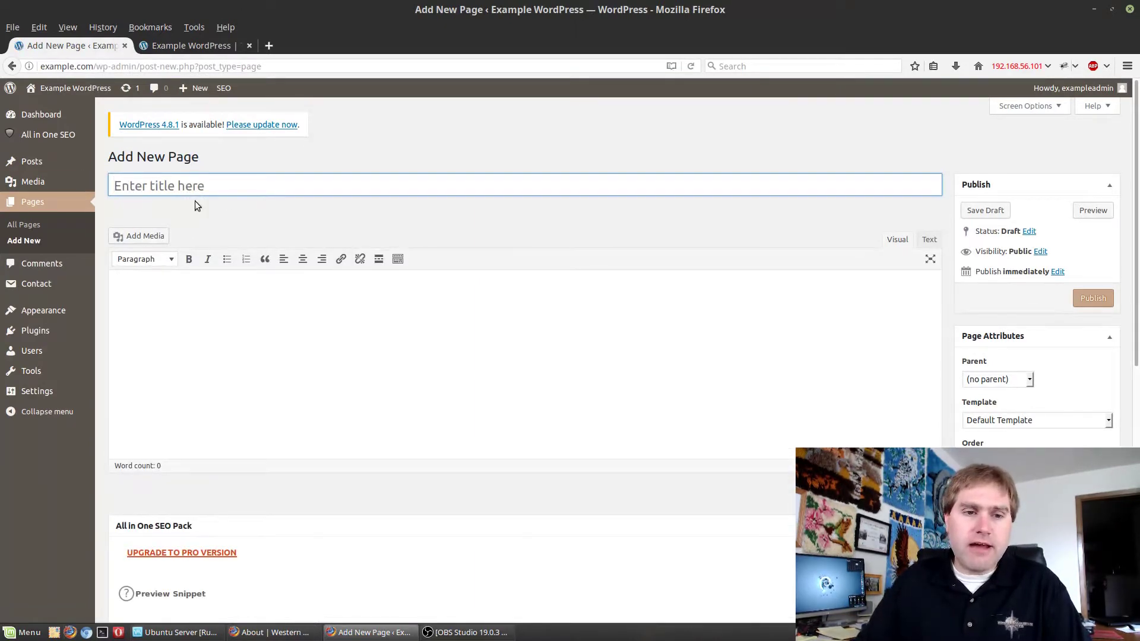
{"action": "type", "text": "About"}
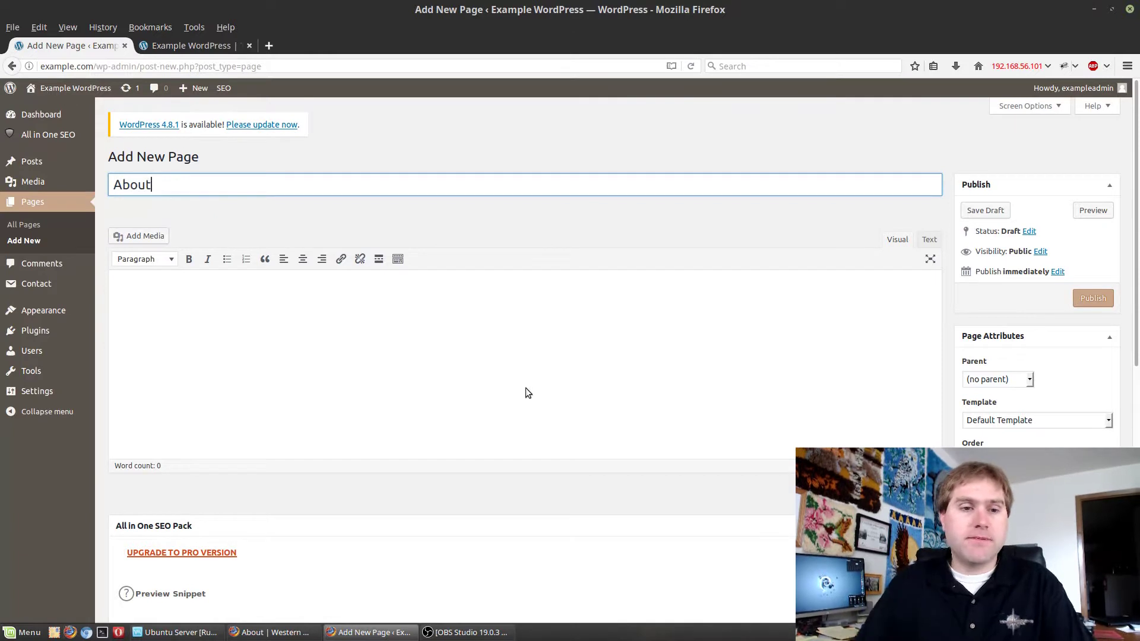
{"action": "left_click", "coordinate": [512, 145]}
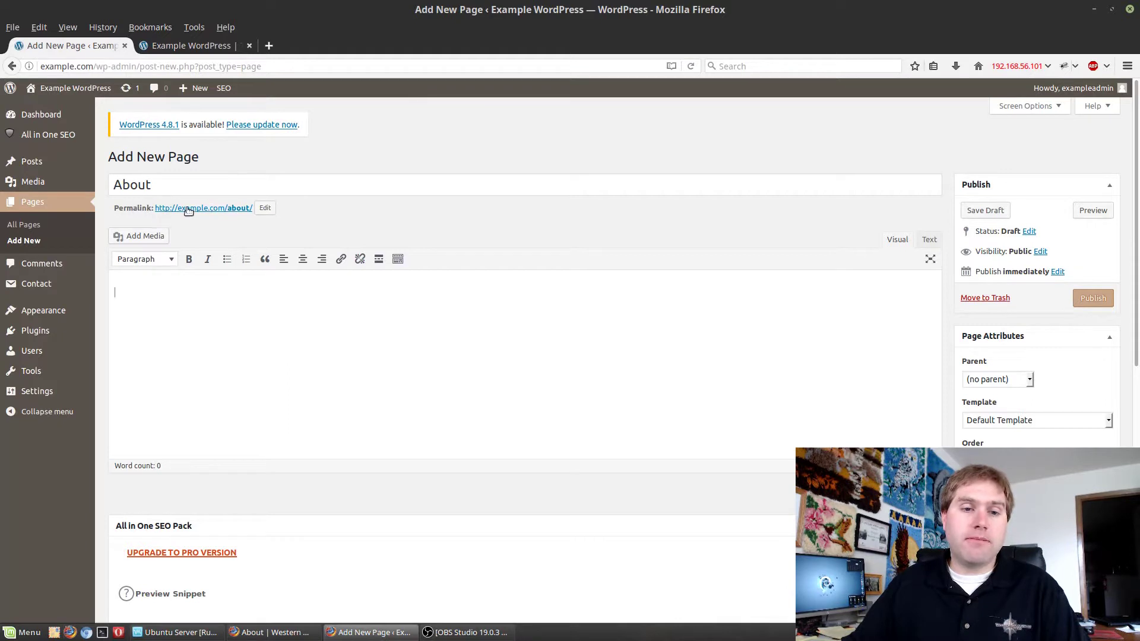
Step: Try the slug about-us in the page's permalink and restore it to about
{"action": "left_click", "coordinate": [265, 209]}
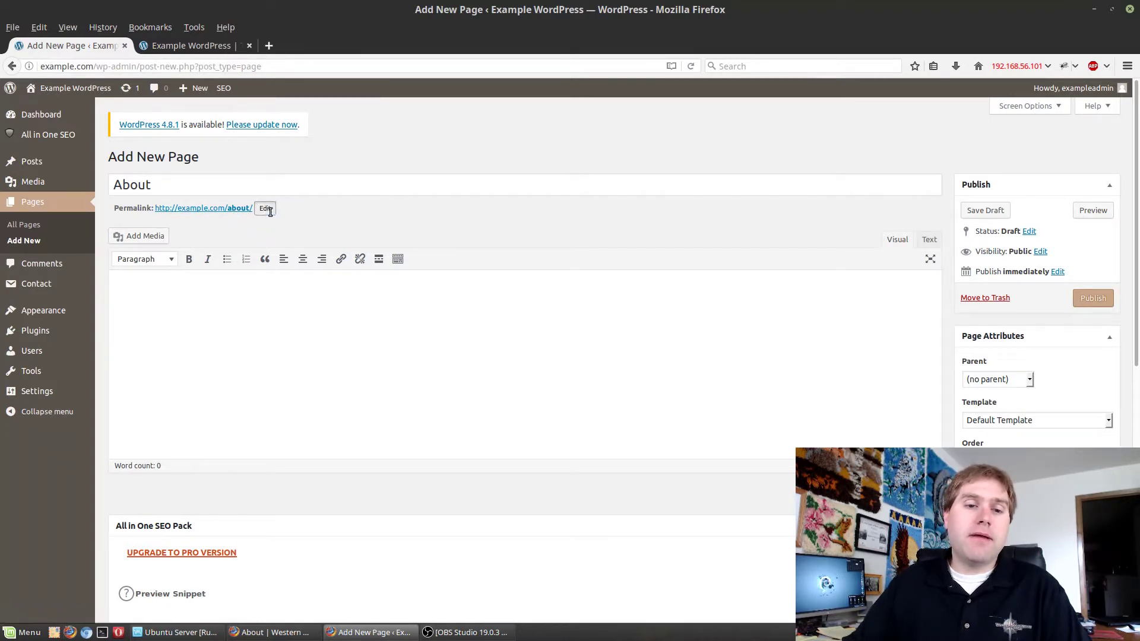
{"action": "type", "text": "-us"}
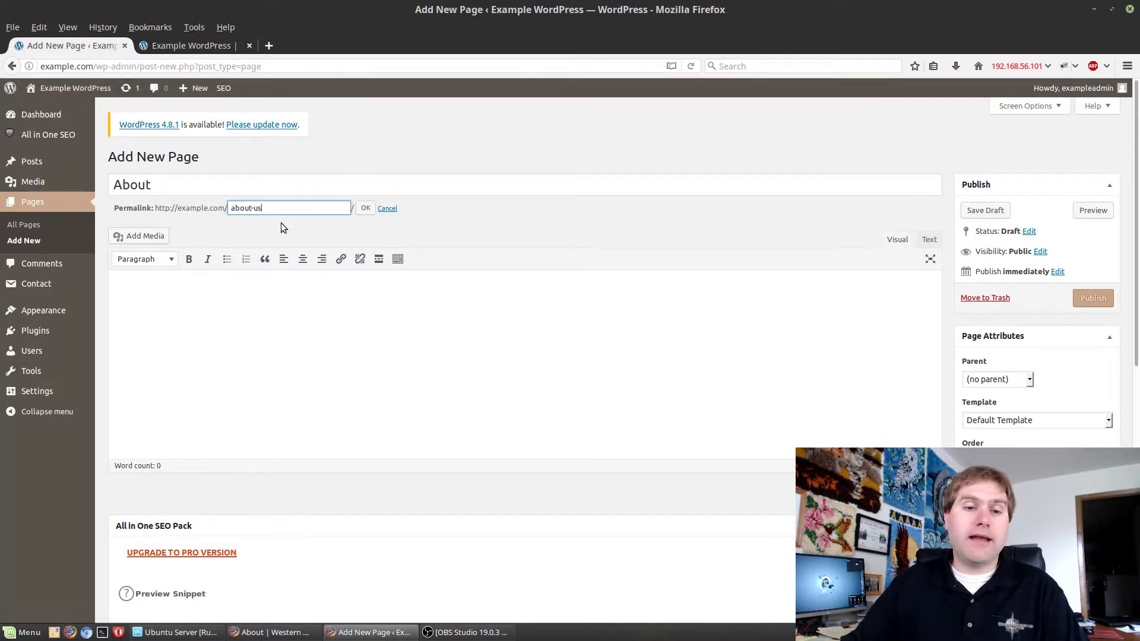
{"action": "key", "text": "BackSpace"}
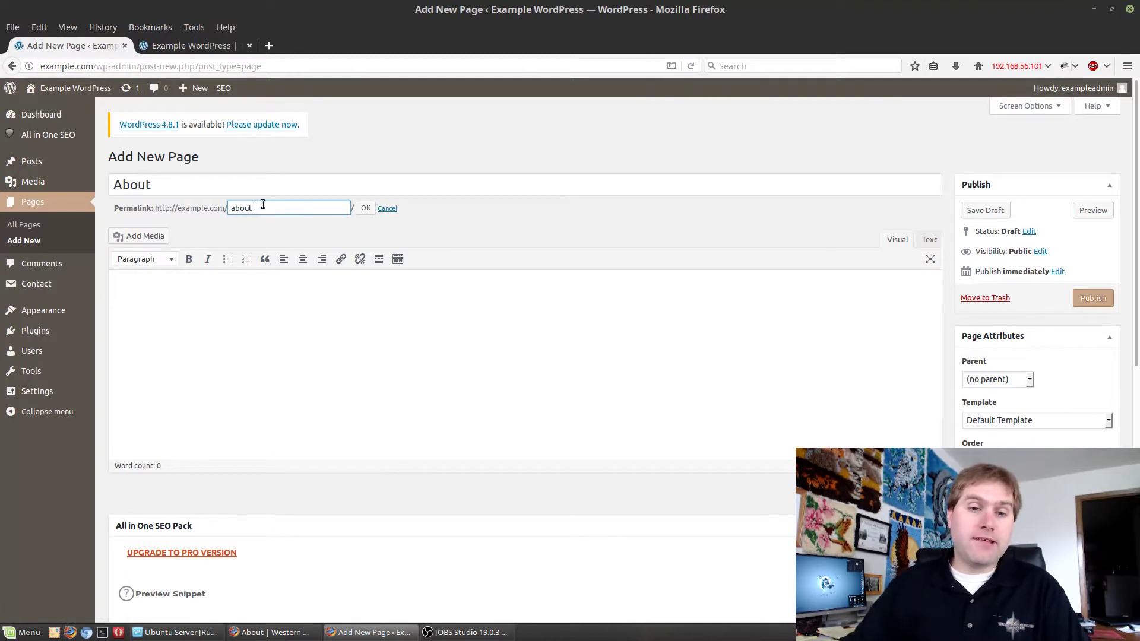
{"action": "left_click", "coordinate": [365, 208]}
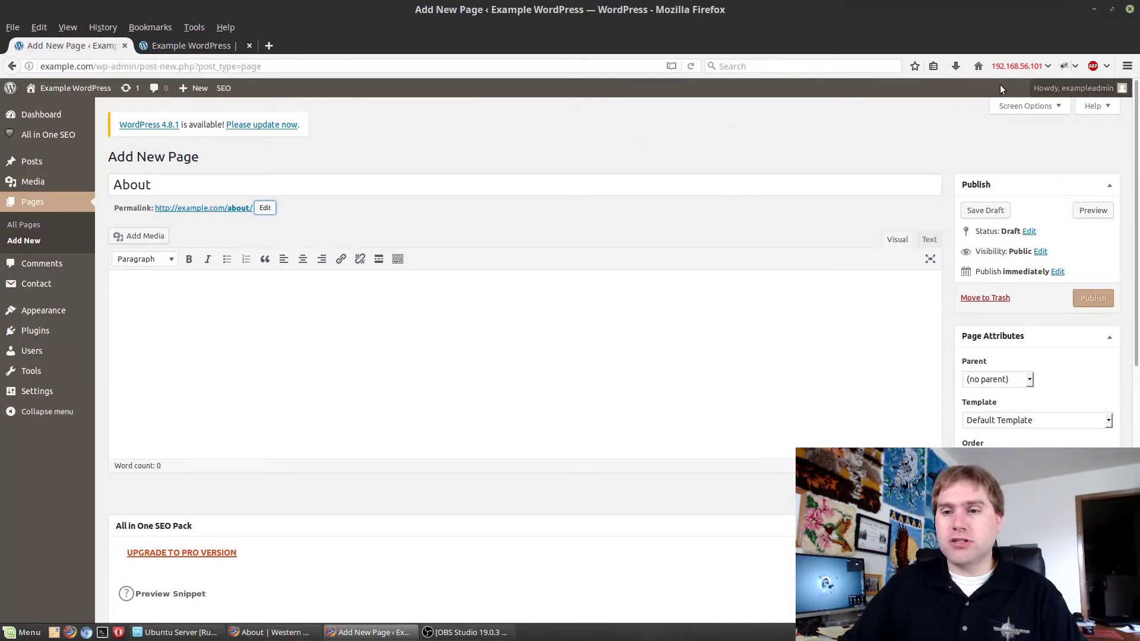
Step: Enable the Author box for the page editor and view the list of selectable authors
{"action": "left_click", "coordinate": [1058, 108]}
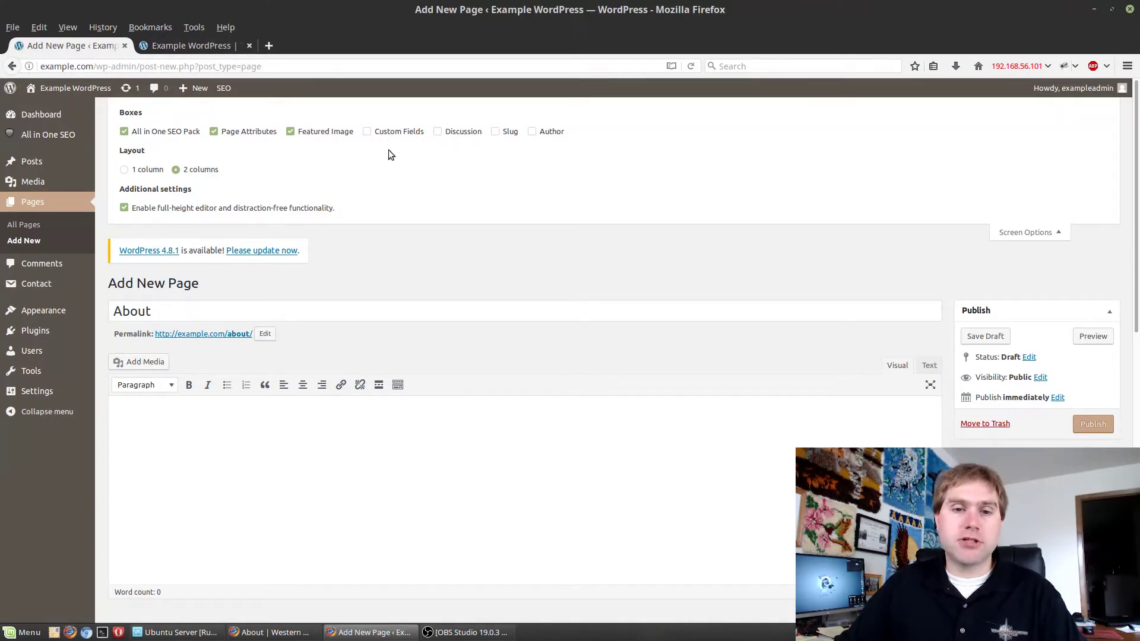
{"action": "left_click", "coordinate": [531, 132]}
{"action": "left_click", "coordinate": [1044, 233]}
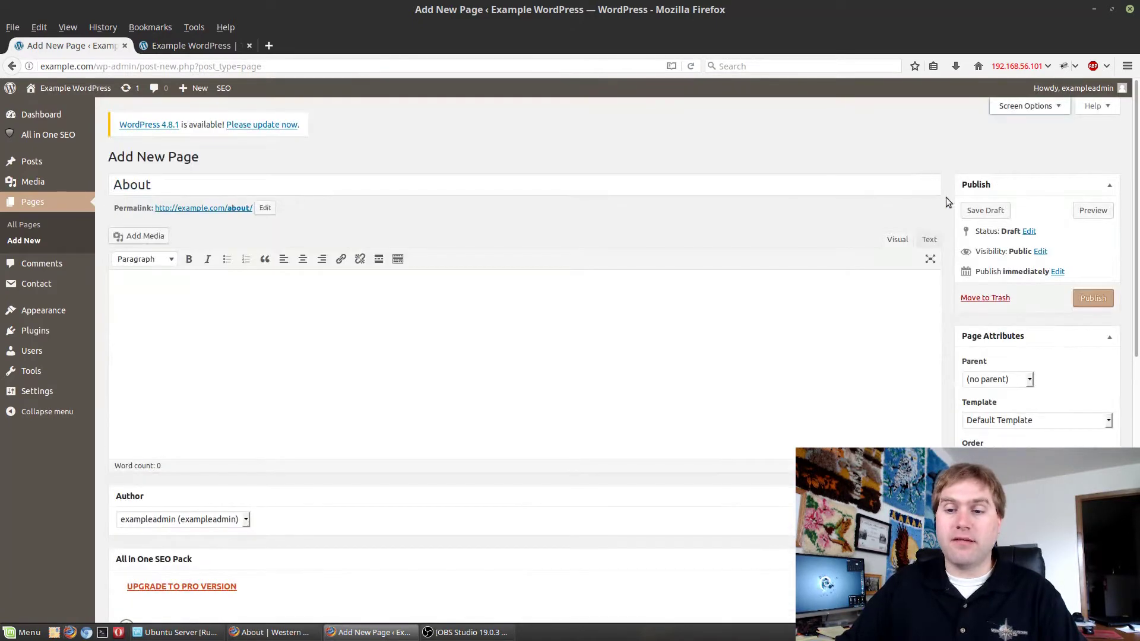
{"action": "scroll", "coordinate": [973, 240], "scroll_direction": "down", "scroll_amount": 3}
{"action": "scroll", "coordinate": [958, 248], "scroll_direction": "down", "scroll_amount": 2}
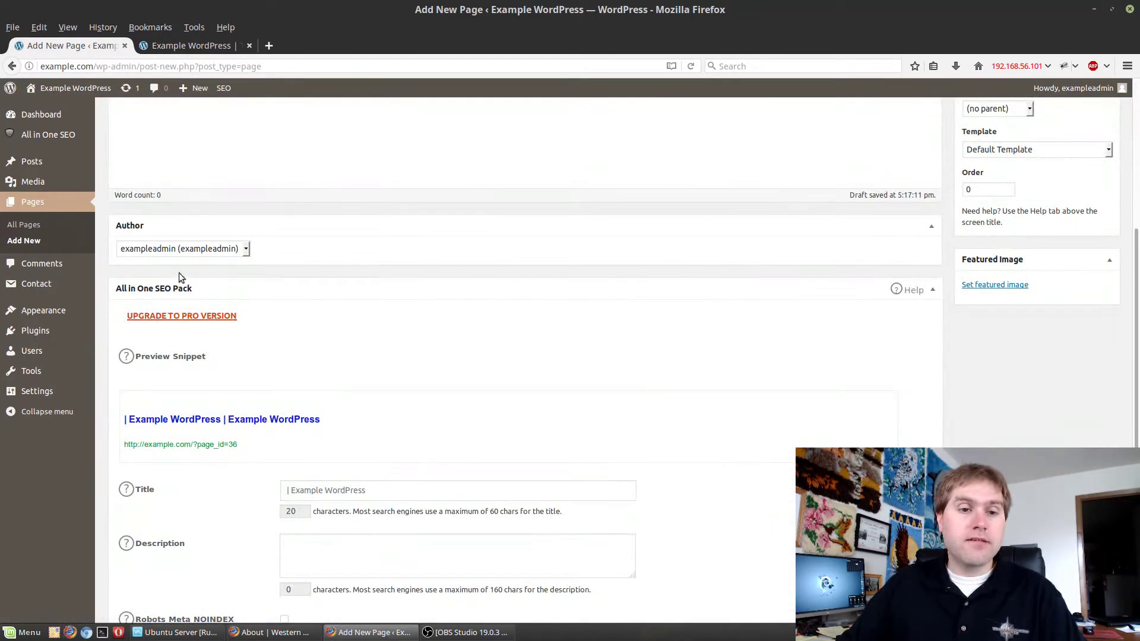
{"action": "left_click", "coordinate": [245, 249]}
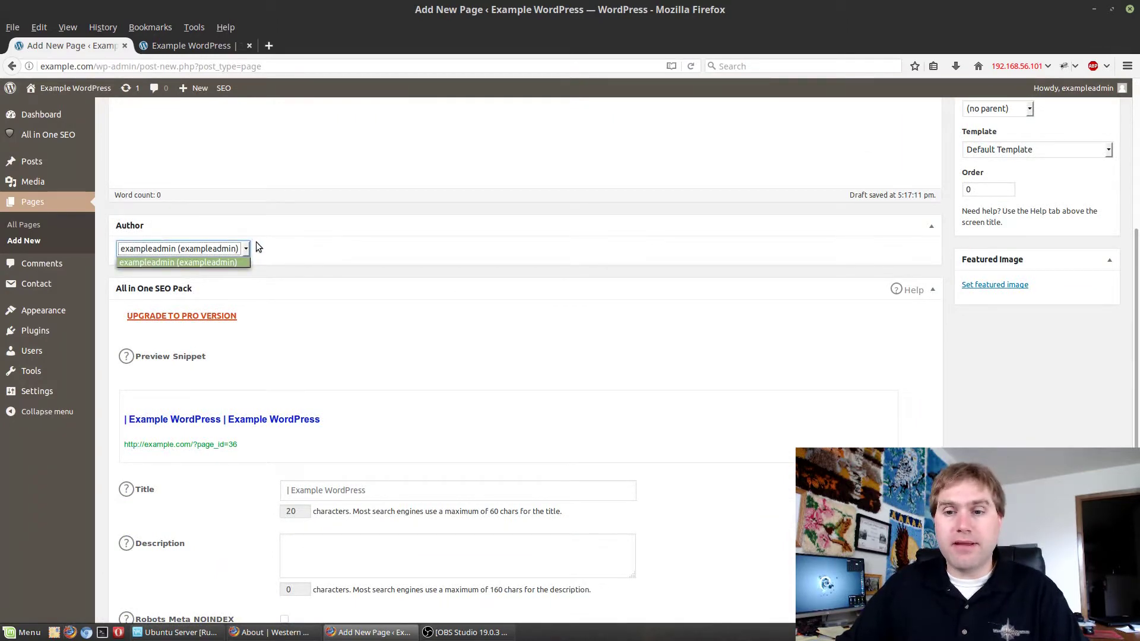
{"action": "left_click", "coordinate": [258, 241]}
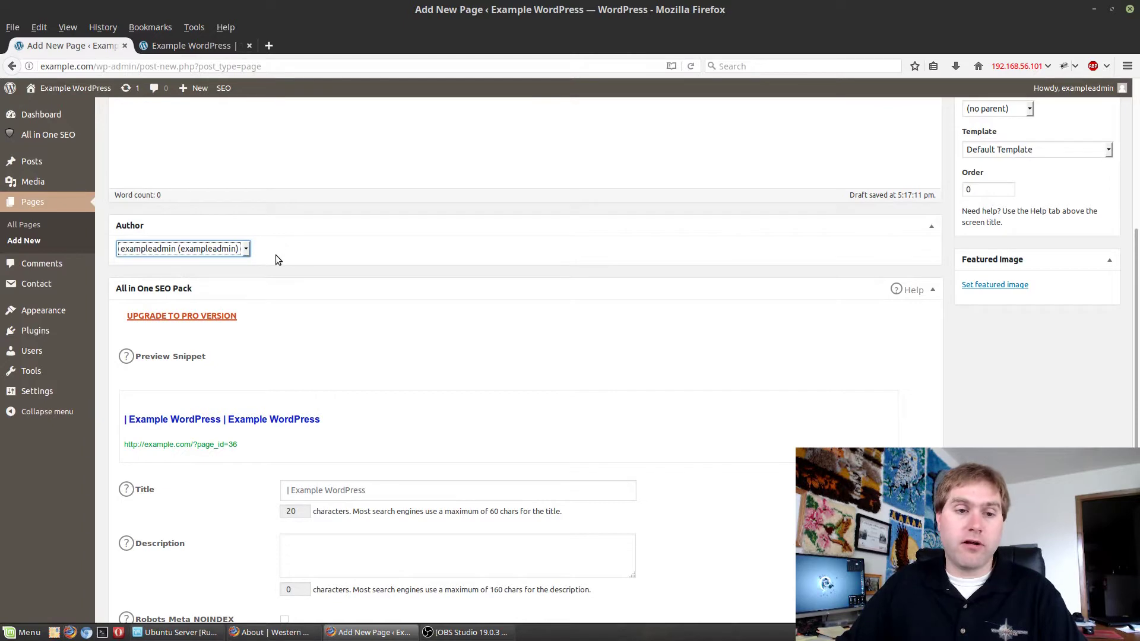
Step: Hide the Author box from the page editor
{"action": "scroll", "coordinate": [386, 297], "scroll_direction": "up", "scroll_amount": 5}
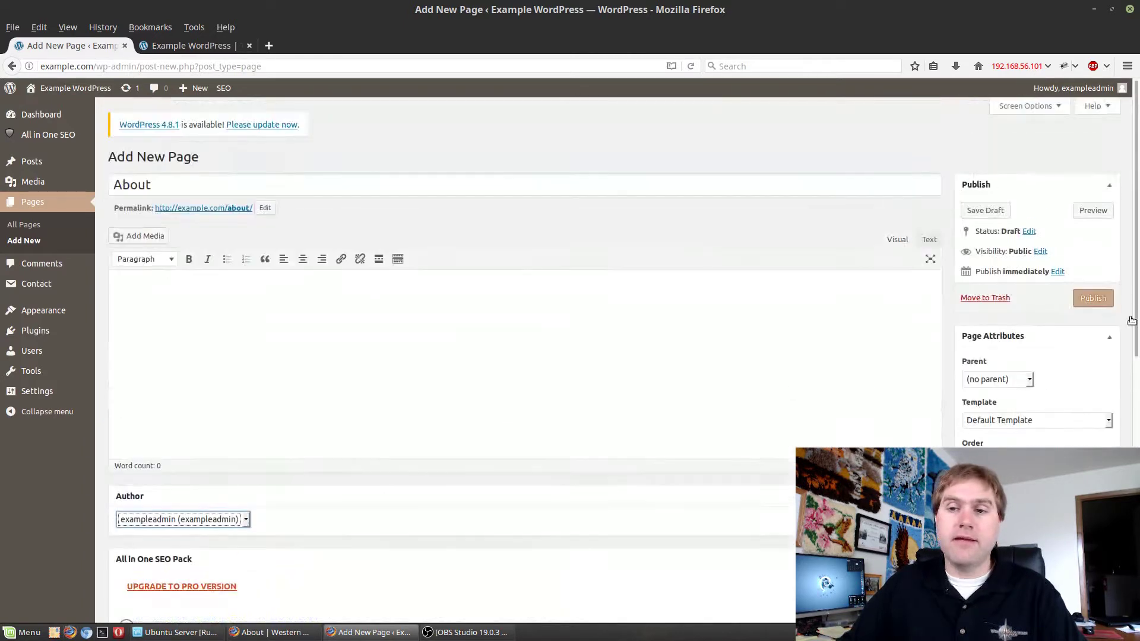
{"action": "left_click", "coordinate": [1035, 106]}
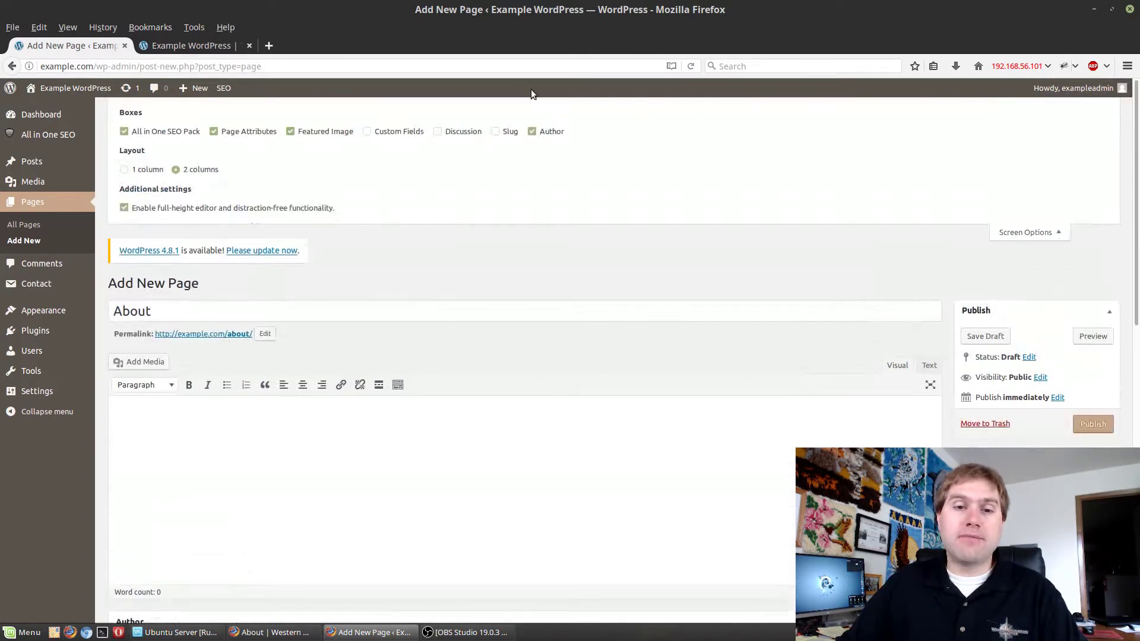
{"action": "left_click", "coordinate": [532, 132]}
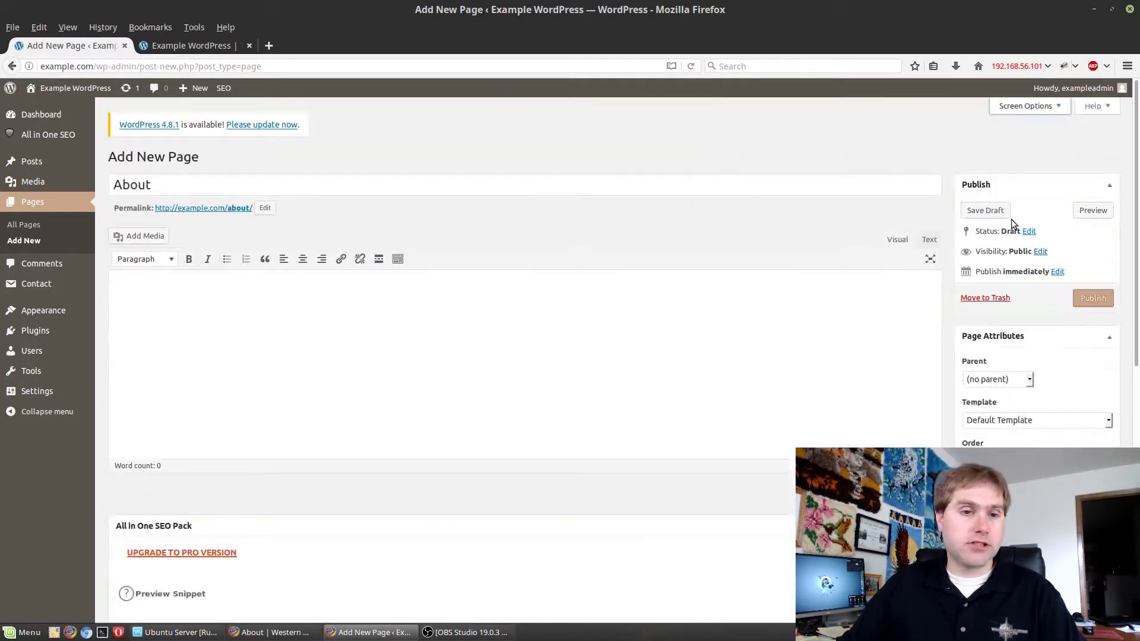
Step: Copy the three About paragraphs from the Western Mountain Web site and paste them into the new page's content
{"action": "left_click", "coordinate": [307, 633]}
{"action": "scroll", "coordinate": [153, 285], "scroll_direction": "down", "scroll_amount": 2}
{"action": "left_click_drag", "start_coordinate": [207, 321], "coordinate": [648, 521]}
{"action": "key", "text": "ctrl+c"}
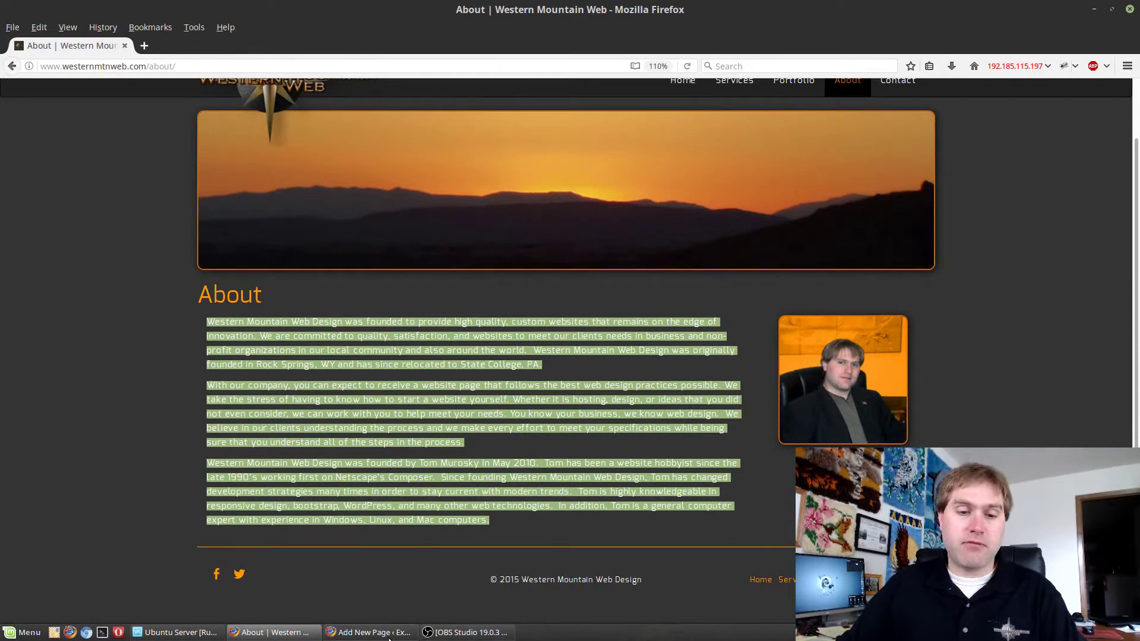
{"action": "left_click", "coordinate": [351, 633]}
{"action": "key", "text": "ctrl+v"}
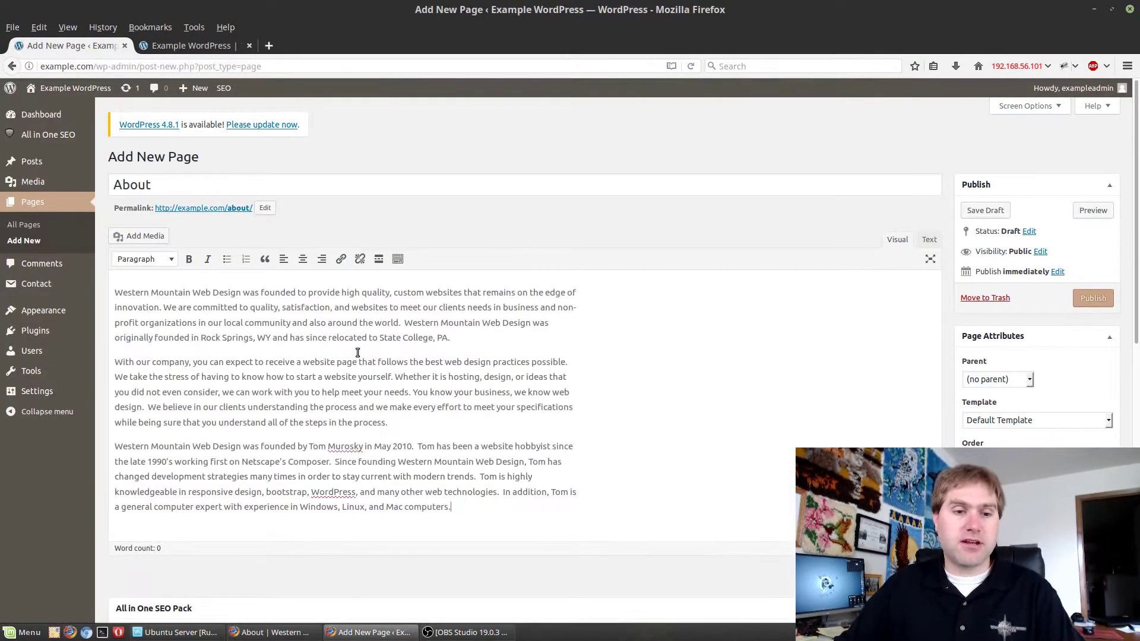
{"action": "left_click", "coordinate": [732, 312]}
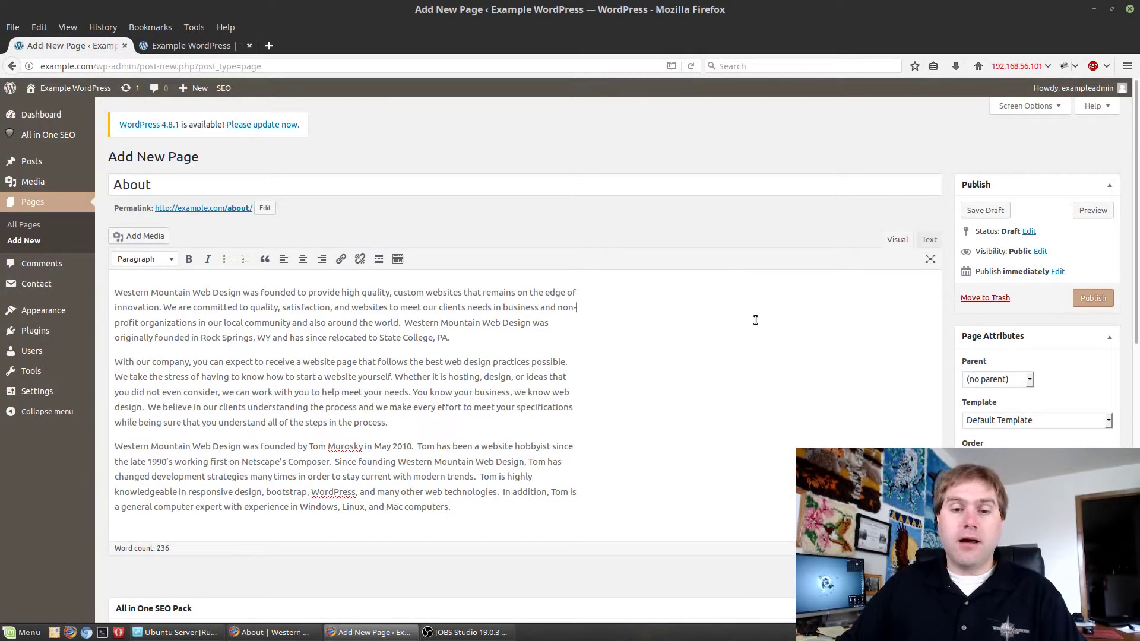
Step: Inspect the HTML source of the pasted content and return to the visual editor
{"action": "left_click", "coordinate": [924, 240]}
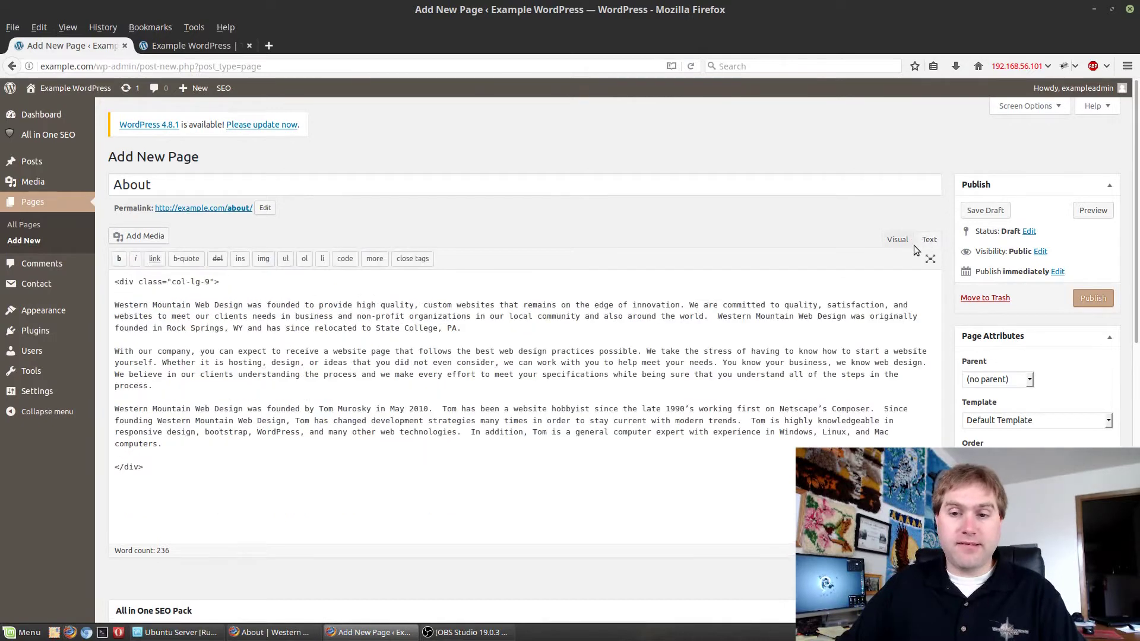
{"action": "left_click", "coordinate": [897, 240]}
{"action": "scroll", "coordinate": [736, 353], "scroll_direction": "down", "scroll_amount": 1}
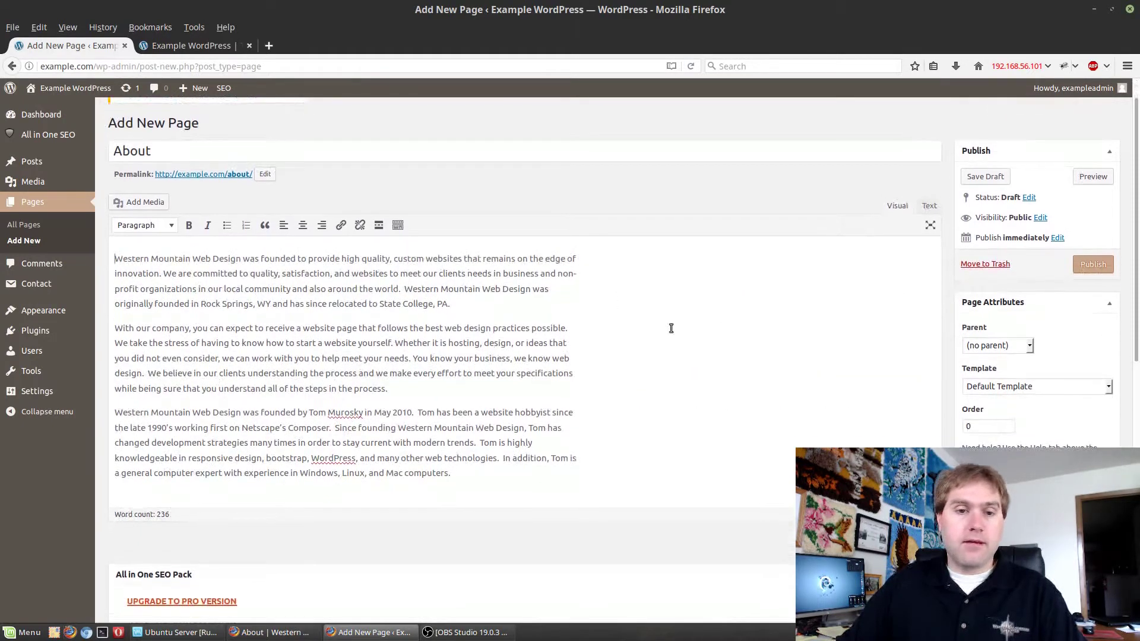
{"action": "scroll", "coordinate": [492, 397], "scroll_direction": "up", "scroll_amount": 1}
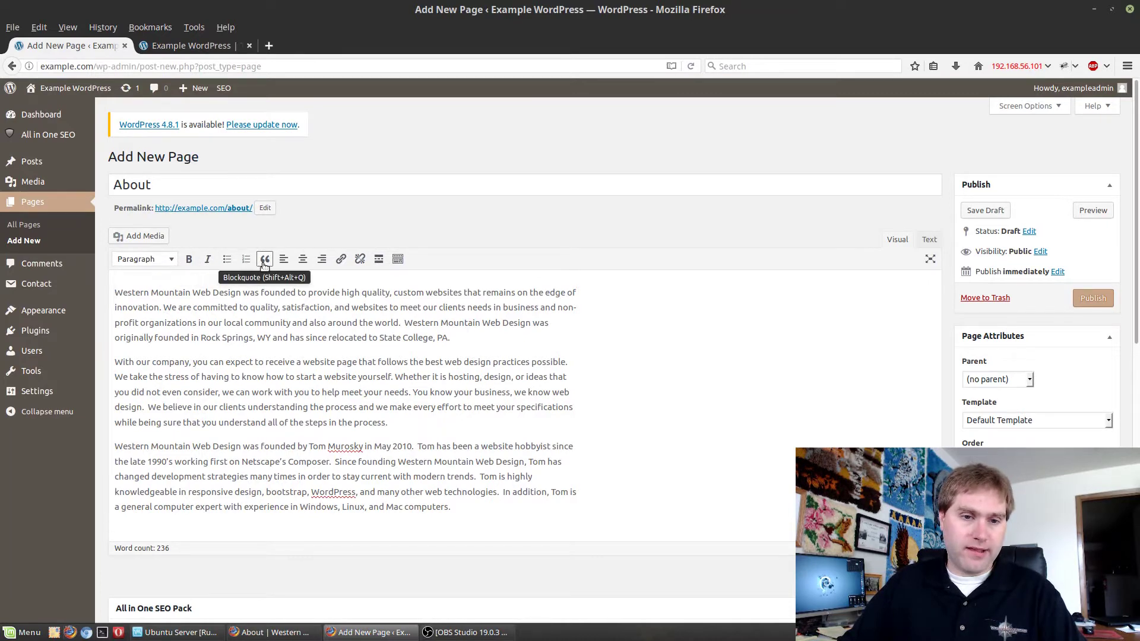
Step: Format the second paragraph, starting "With our company", as a blockquote and check its markup in the HTML source
{"action": "left_click_drag", "start_coordinate": [114, 362], "coordinate": [415, 431]}
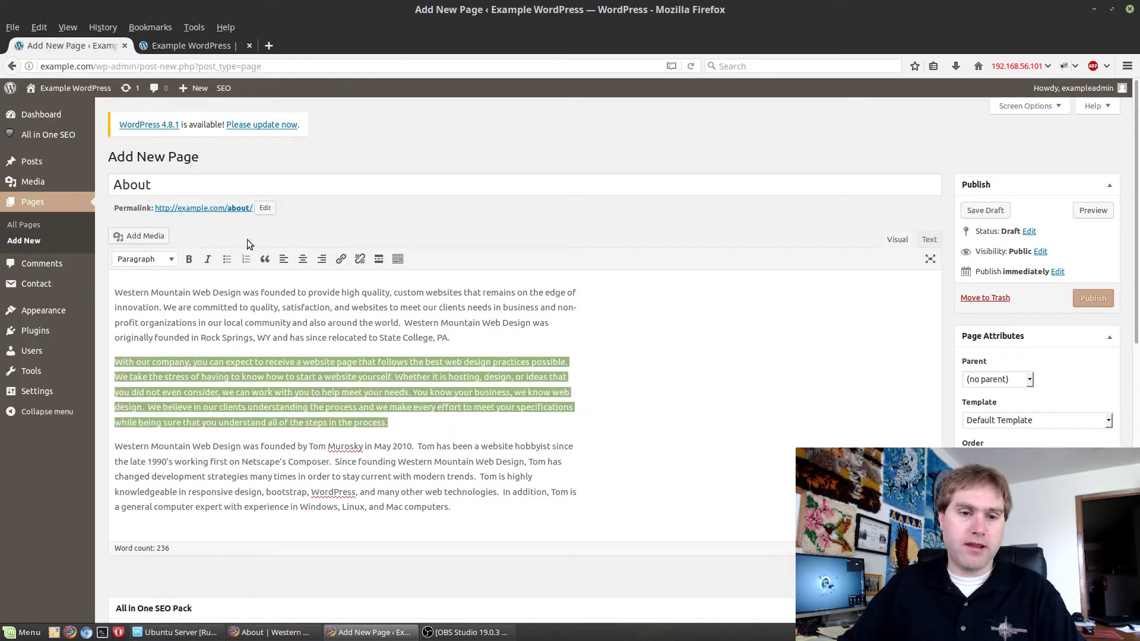
{"action": "left_click", "coordinate": [271, 265]}
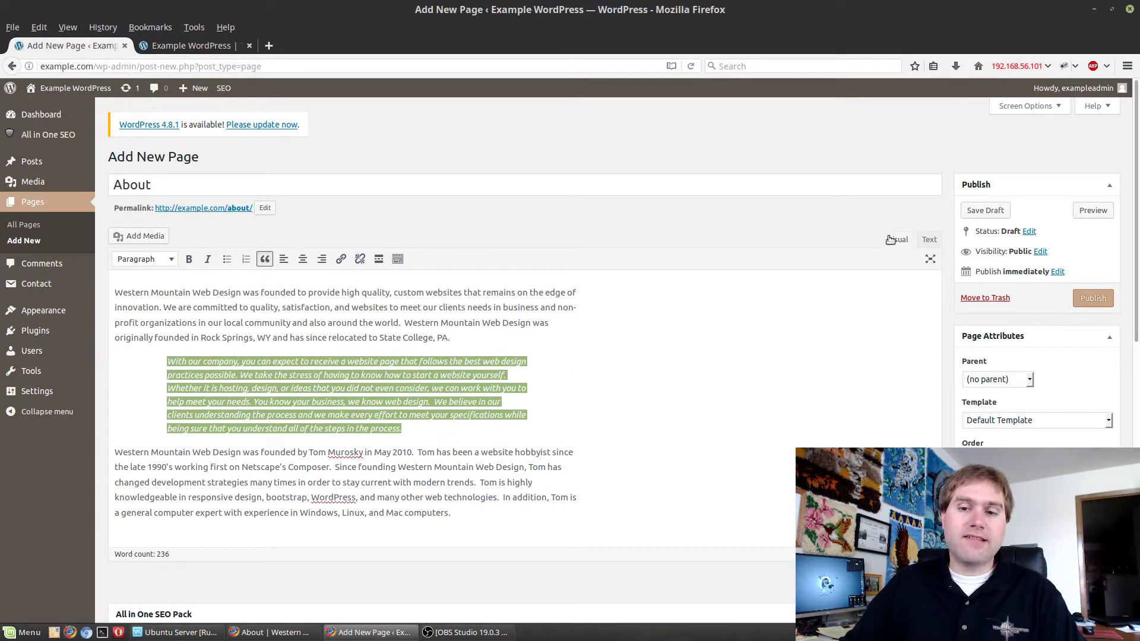
{"action": "left_click", "coordinate": [928, 241]}
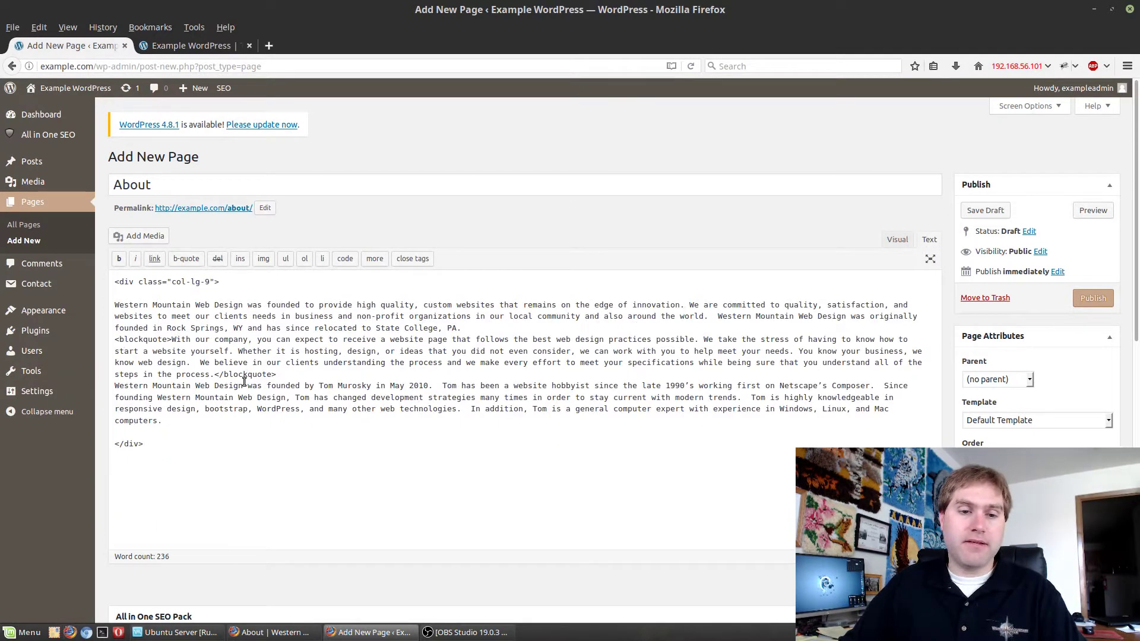
{"action": "left_click", "coordinate": [897, 239]}
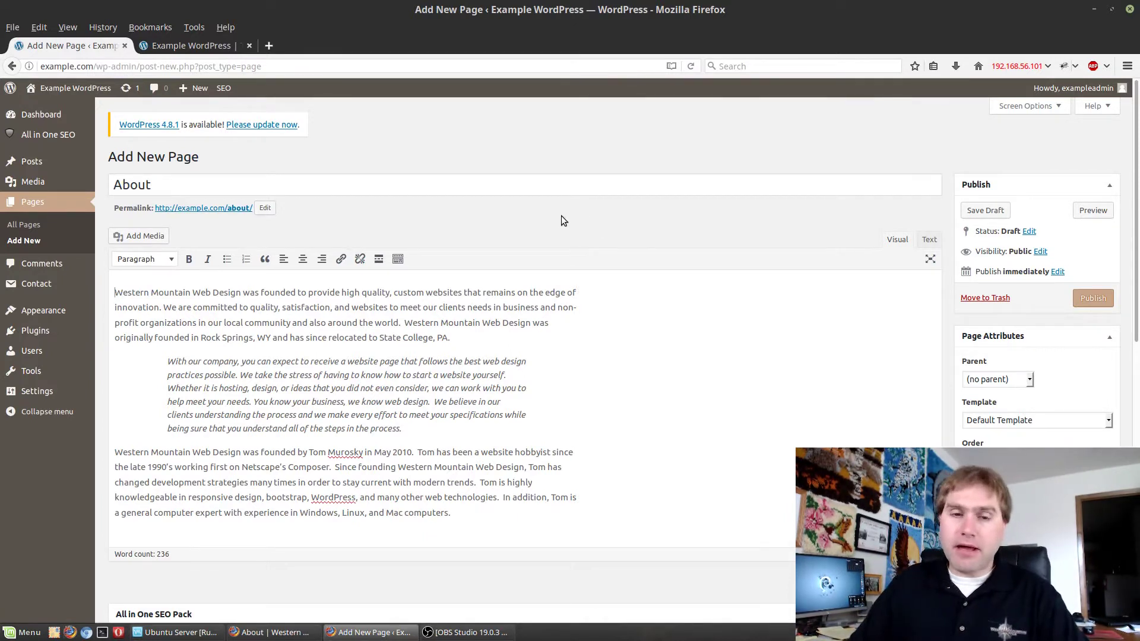
Step: Show the additional formatting tools and apply the custom text color #c75858 to the blockquote paragraph
{"action": "left_click", "coordinate": [397, 259]}
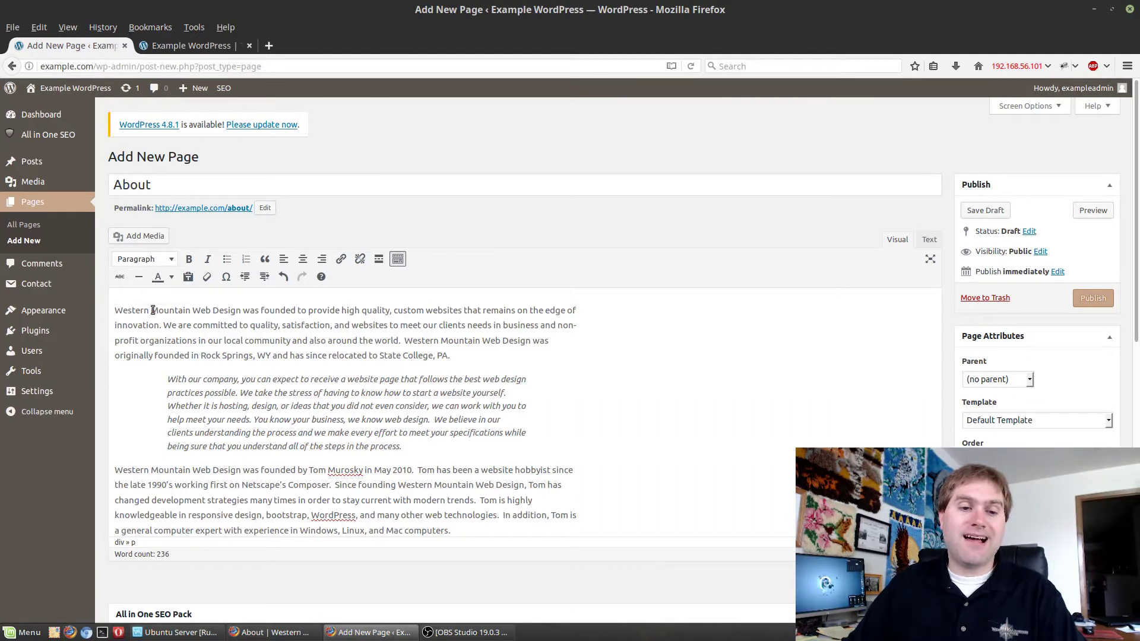
{"action": "left_click", "coordinate": [169, 376]}
{"action": "left_click_drag", "start_coordinate": [170, 377], "coordinate": [412, 447]}
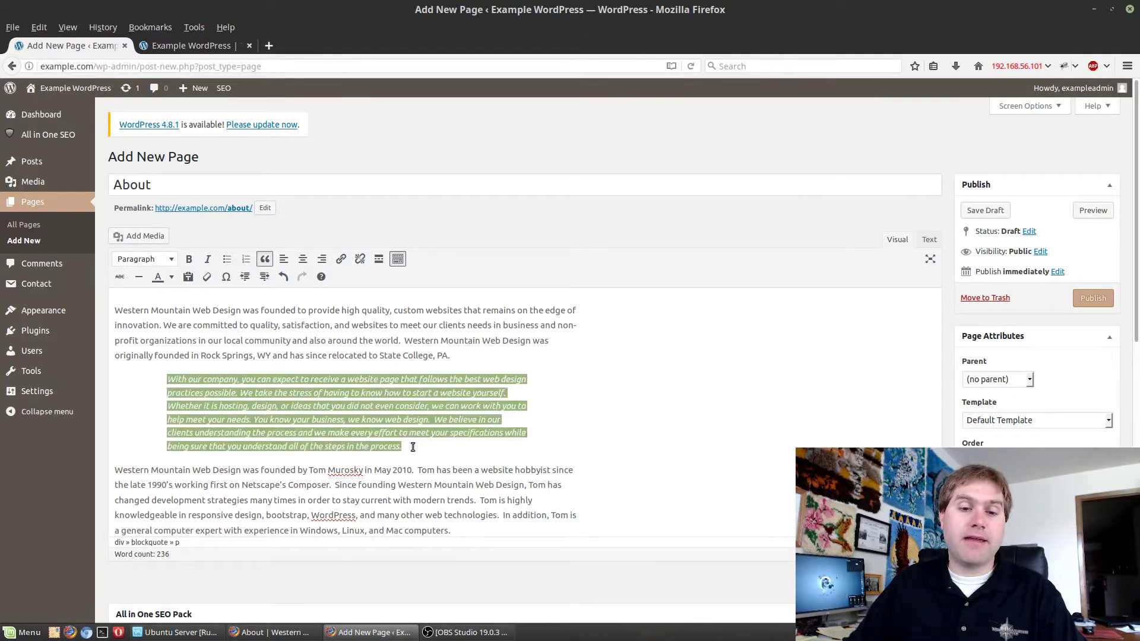
{"action": "left_click", "coordinate": [171, 277]}
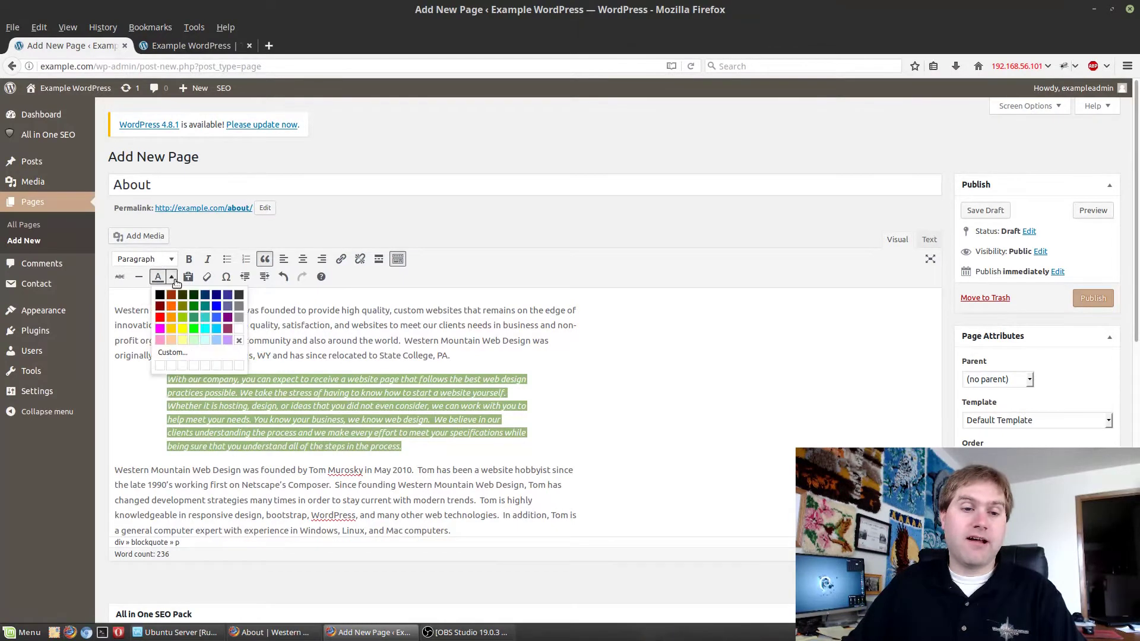
{"action": "left_click", "coordinate": [172, 353]}
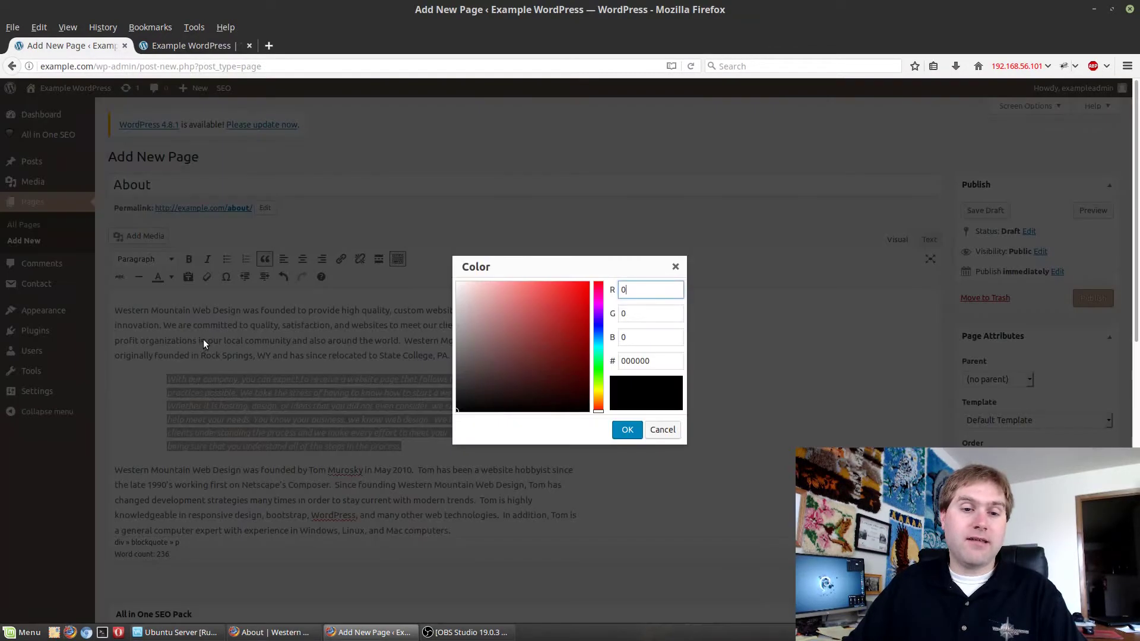
{"action": "mouse_move", "coordinate": [566, 353]}
{"action": "left_mouse_down"}
{"action": "mouse_move", "coordinate": [493, 371]}
{"action": "mouse_move", "coordinate": [539, 341]}
{"action": "mouse_move", "coordinate": [534, 311]}
{"action": "left_mouse_up"}
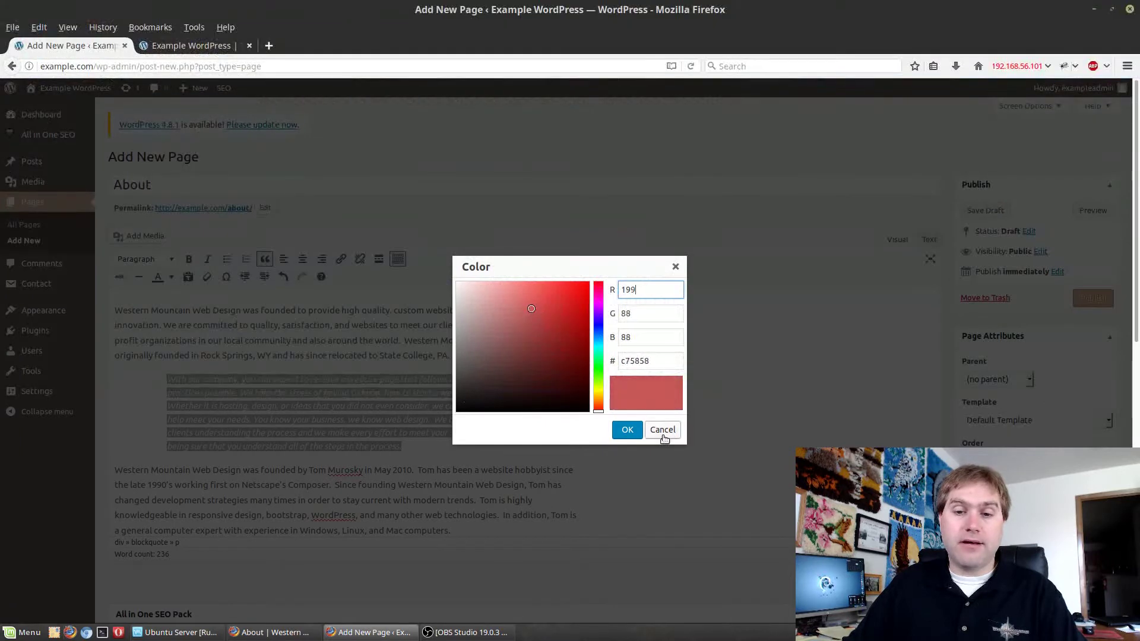
{"action": "left_click", "coordinate": [627, 429]}
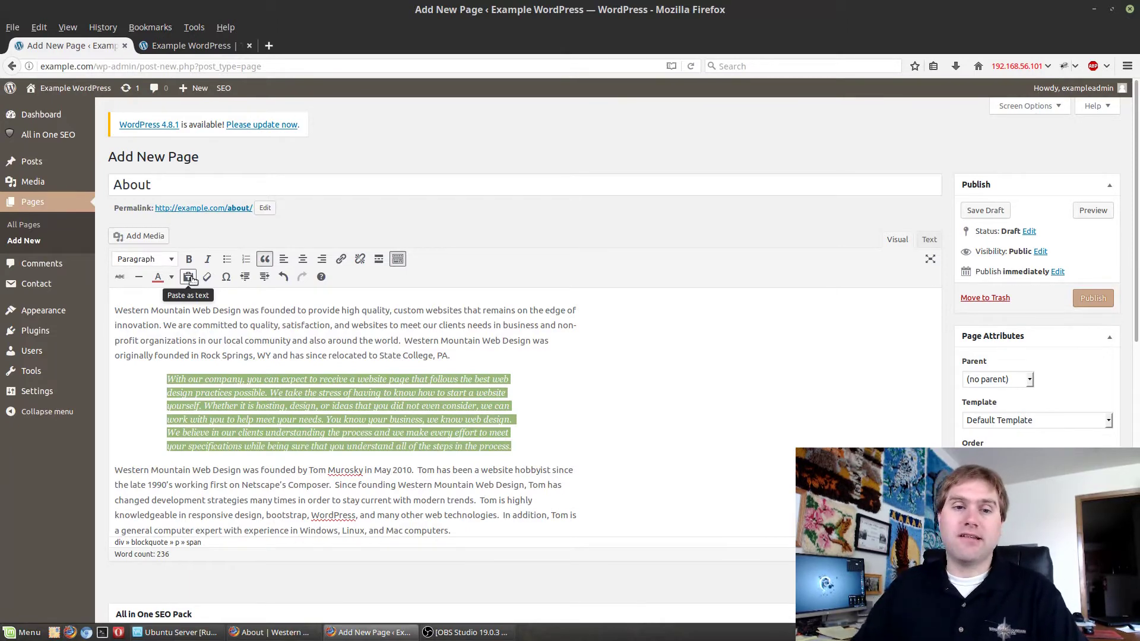
Step: Look through the available special characters without inserting one
{"action": "left_click", "coordinate": [225, 277]}
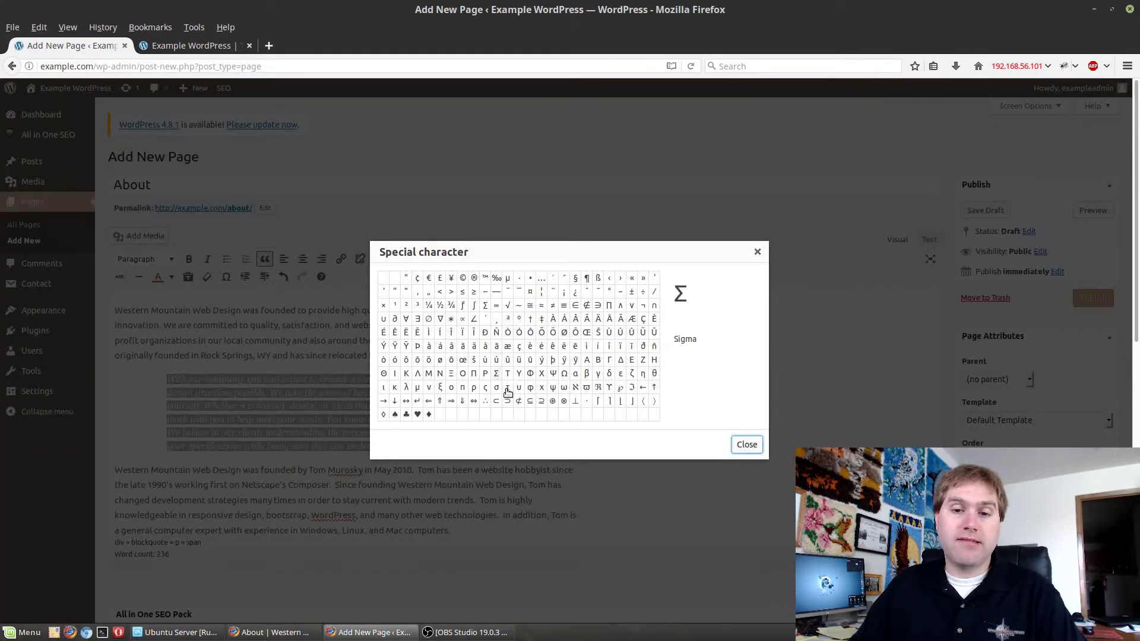
{"action": "left_click", "coordinate": [756, 252]}
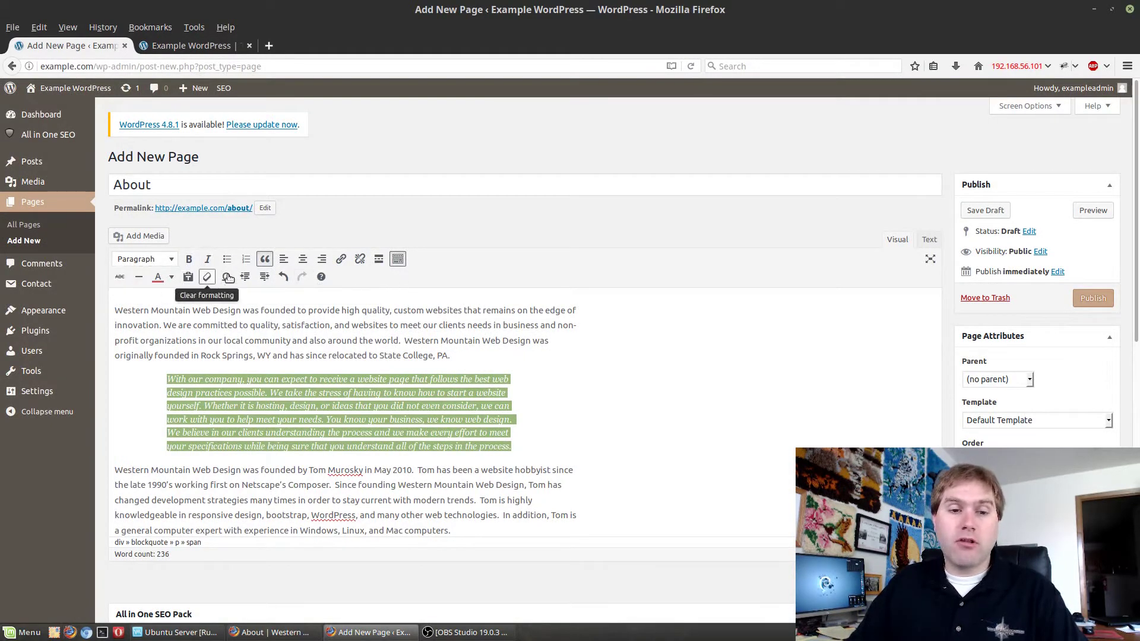
Step: Toggle the additional formatting tools off and on, and look over the SEO, featured image and page attribute sections
{"action": "left_click", "coordinate": [393, 263]}
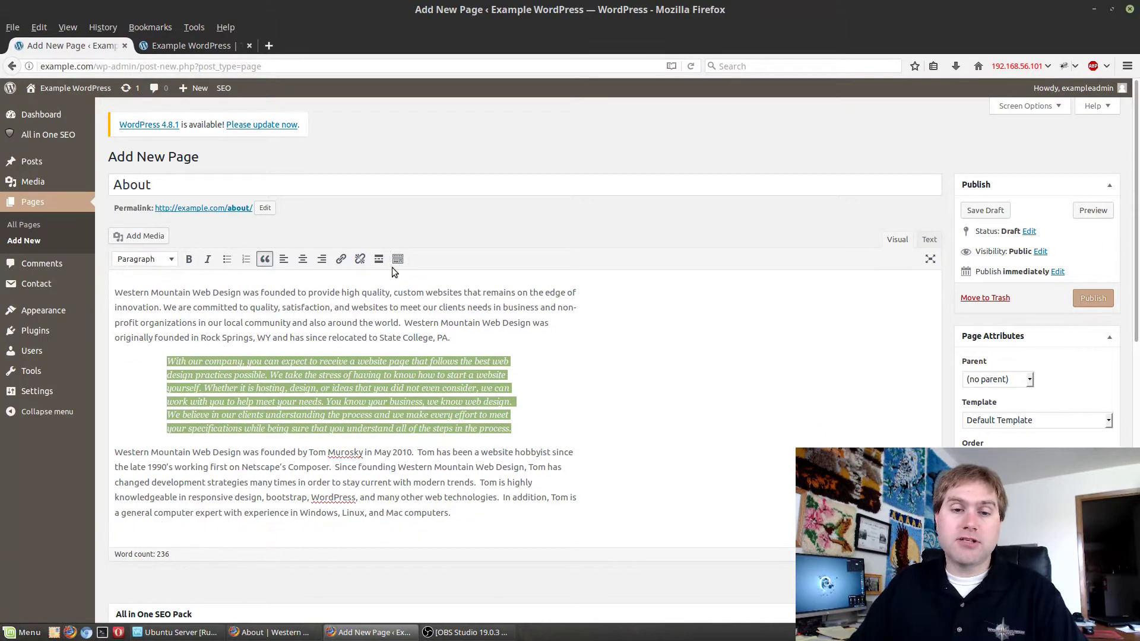
{"action": "left_click", "coordinate": [391, 264]}
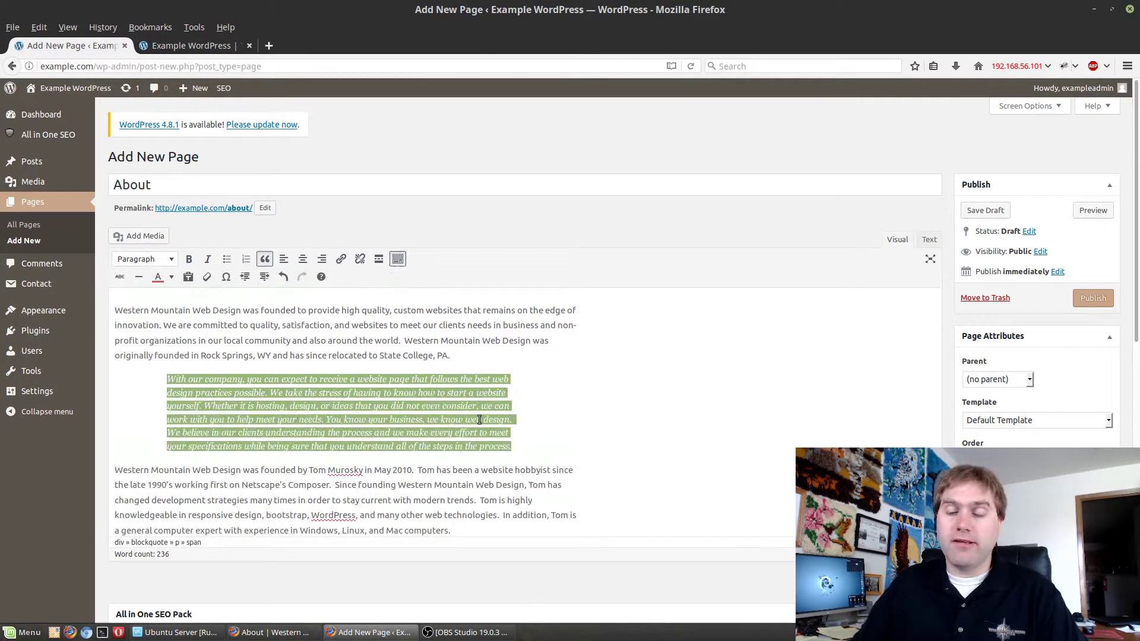
{"action": "scroll", "coordinate": [624, 320], "scroll_direction": "down", "scroll_amount": 3}
{"action": "scroll", "coordinate": [713, 346], "scroll_direction": "down", "scroll_amount": 10}
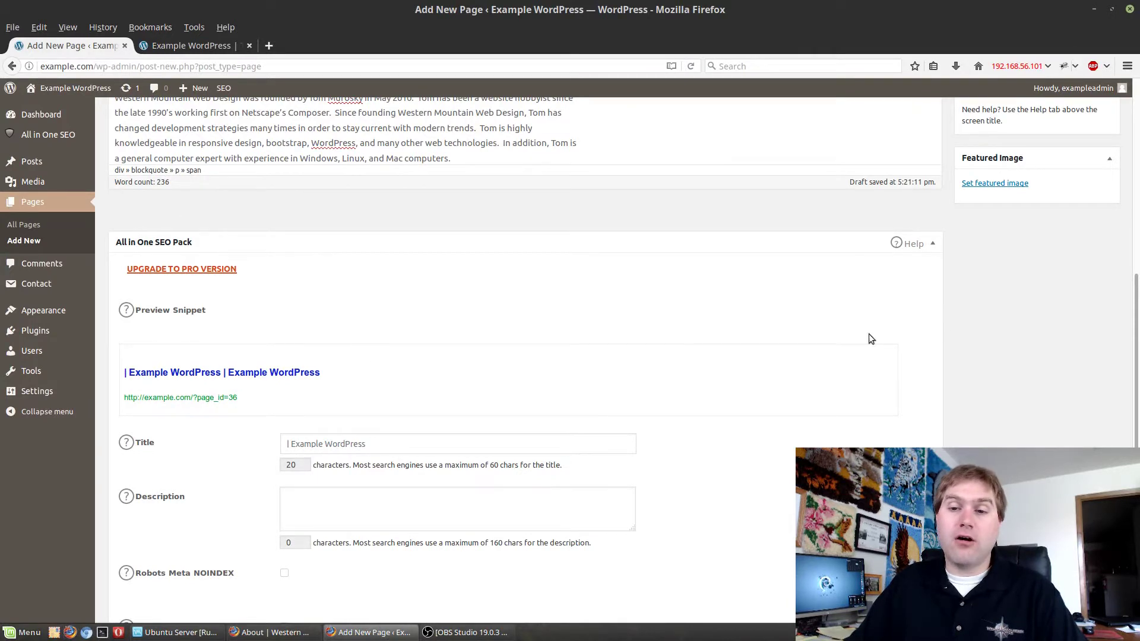
{"action": "left_click", "coordinate": [932, 245]}
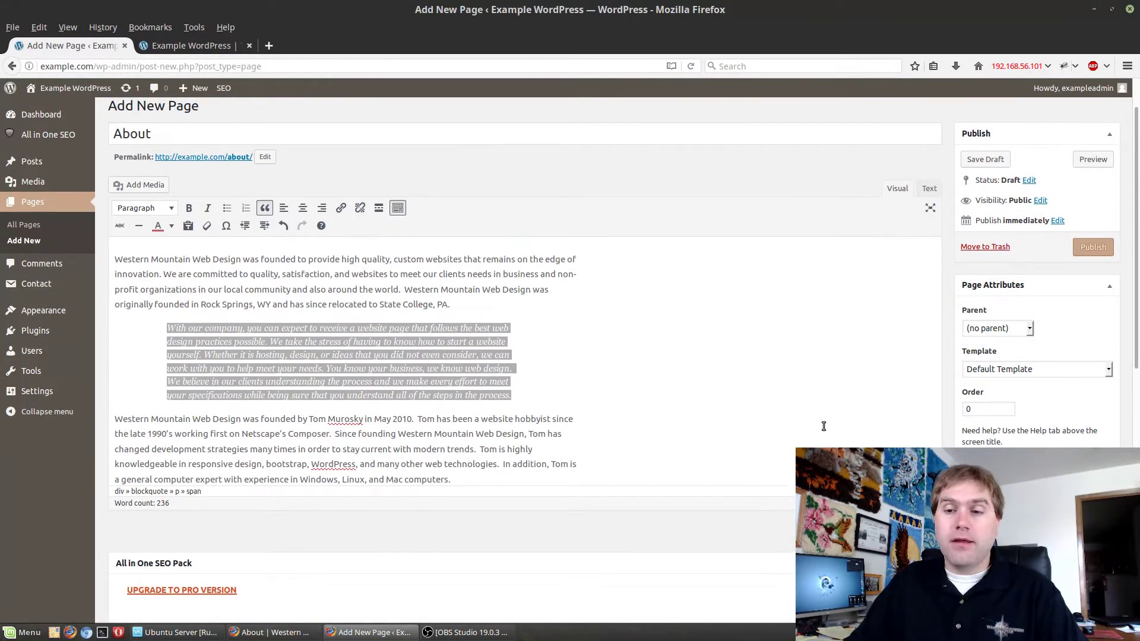
{"action": "scroll", "coordinate": [827, 425], "scroll_direction": "down", "scroll_amount": 5}
{"action": "scroll", "coordinate": [1112, 295], "scroll_direction": "down", "scroll_amount": 2}
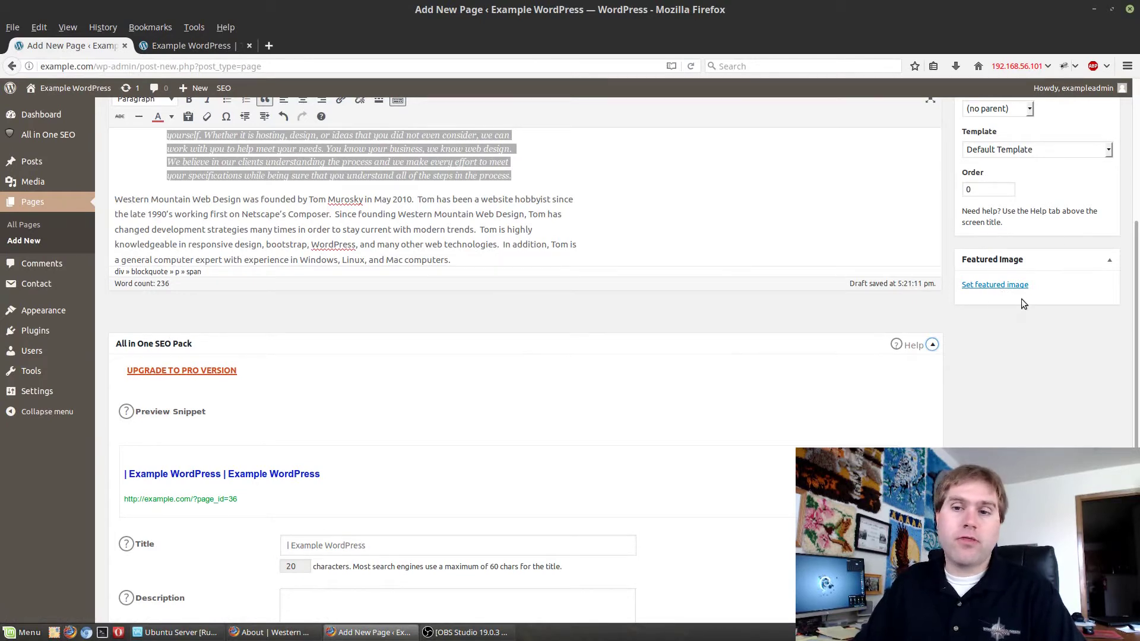
{"action": "scroll", "coordinate": [1062, 335], "scroll_direction": "up", "scroll_amount": 4}
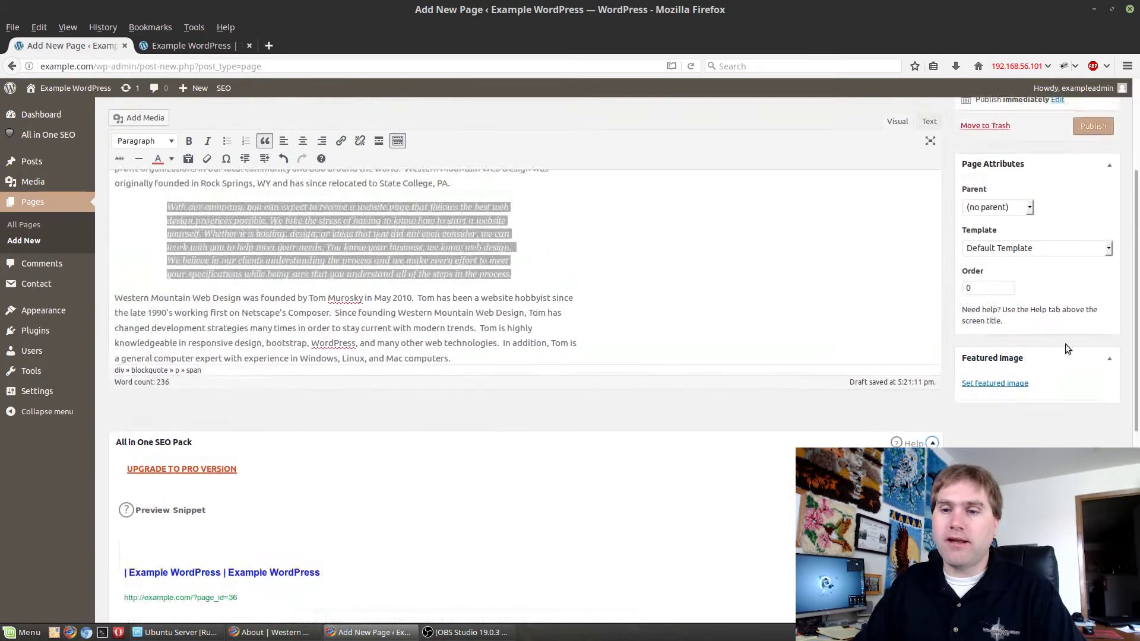
{"action": "scroll", "coordinate": [1098, 354], "scroll_direction": "up", "scroll_amount": 1}
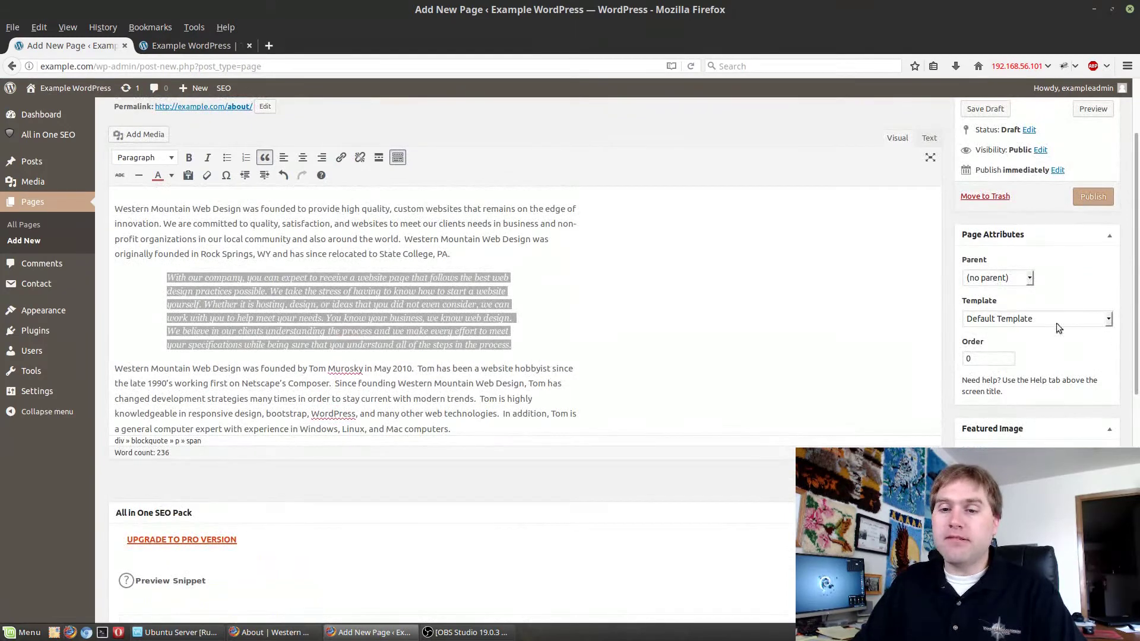
{"action": "scroll", "coordinate": [1064, 288], "scroll_direction": "down", "scroll_amount": 1}
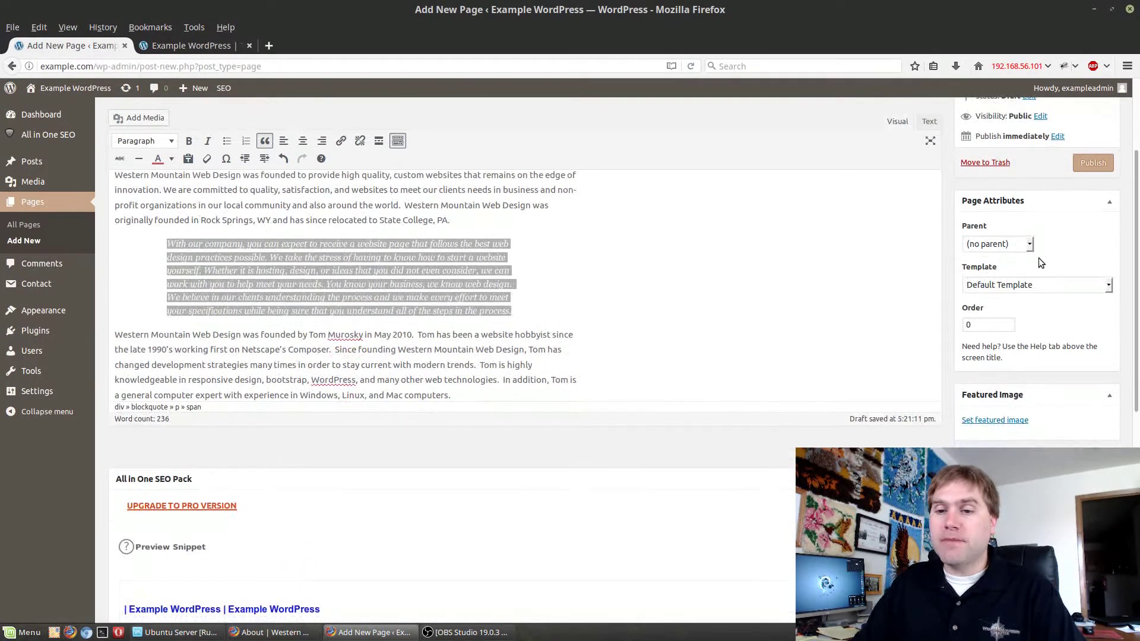
Step: Make the About page a child of the News page and save the draft
{"action": "left_click", "coordinate": [1031, 245]}
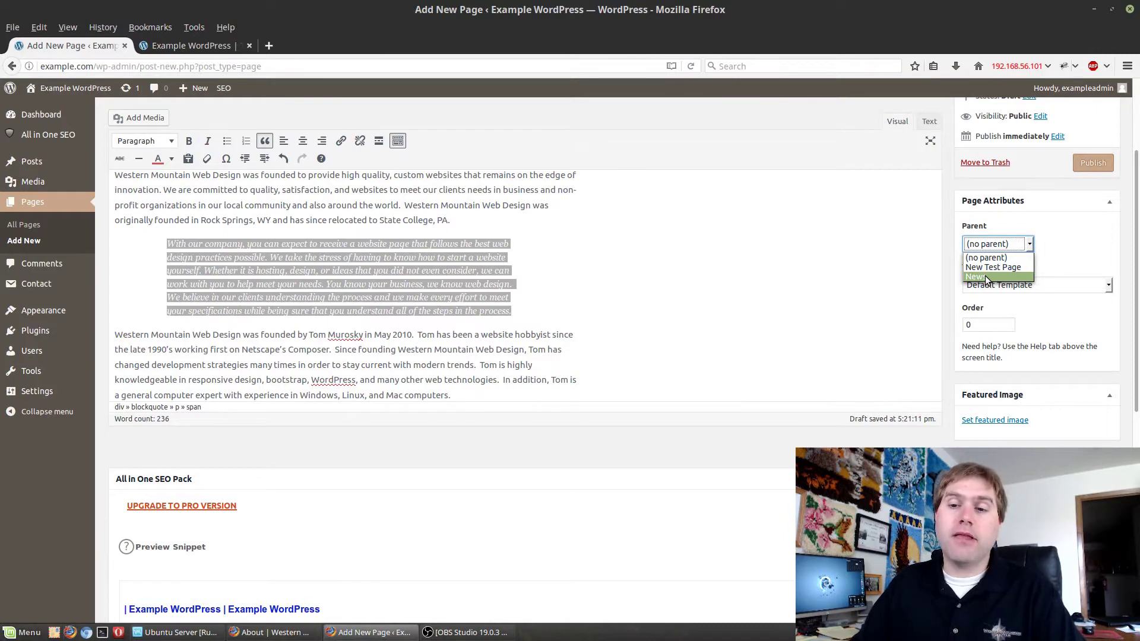
{"action": "scroll", "coordinate": [751, 230], "scroll_direction": "up", "scroll_amount": 3}
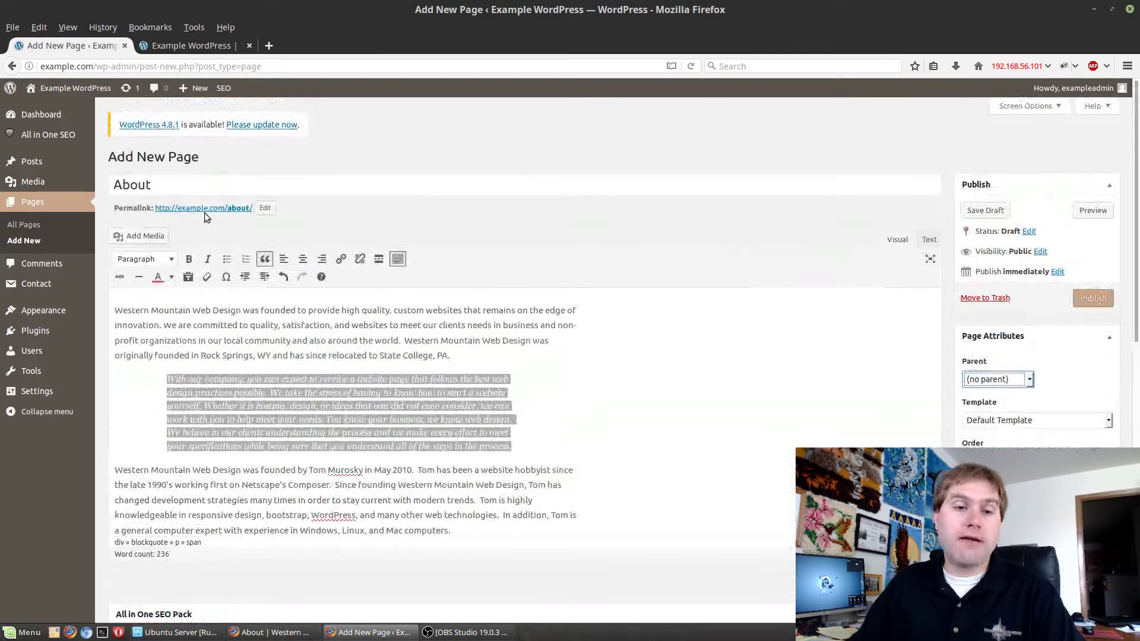
{"action": "left_click", "coordinate": [1040, 420]}
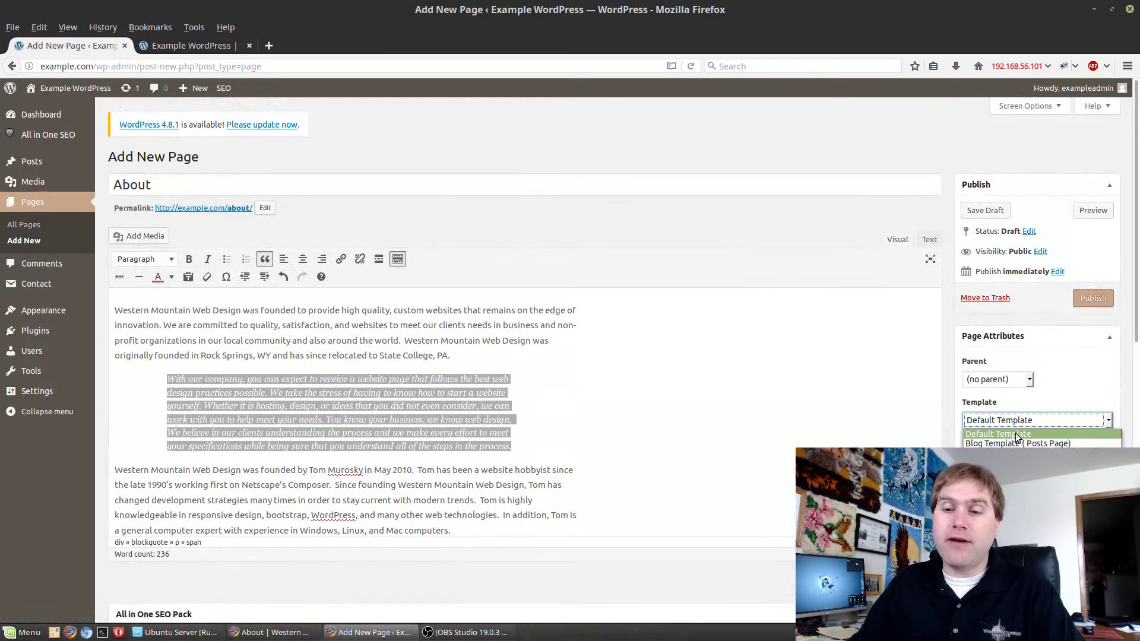
{"action": "left_click", "coordinate": [1016, 391]}
{"action": "left_click", "coordinate": [1003, 380]}
{"action": "left_click", "coordinate": [986, 412]}
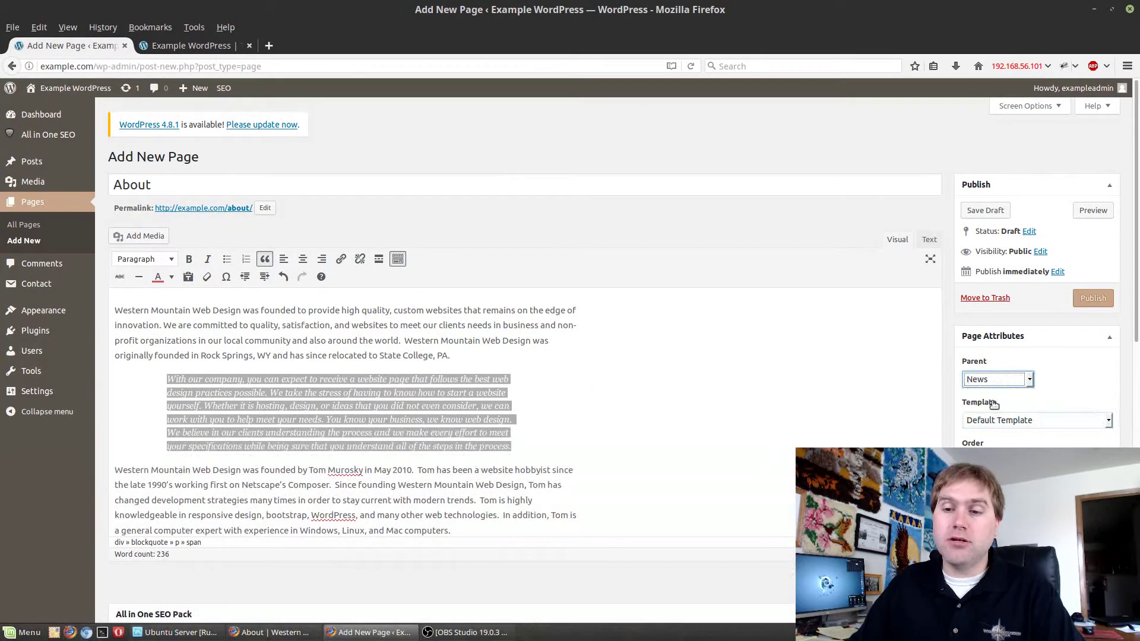
{"action": "left_click", "coordinate": [1002, 210]}
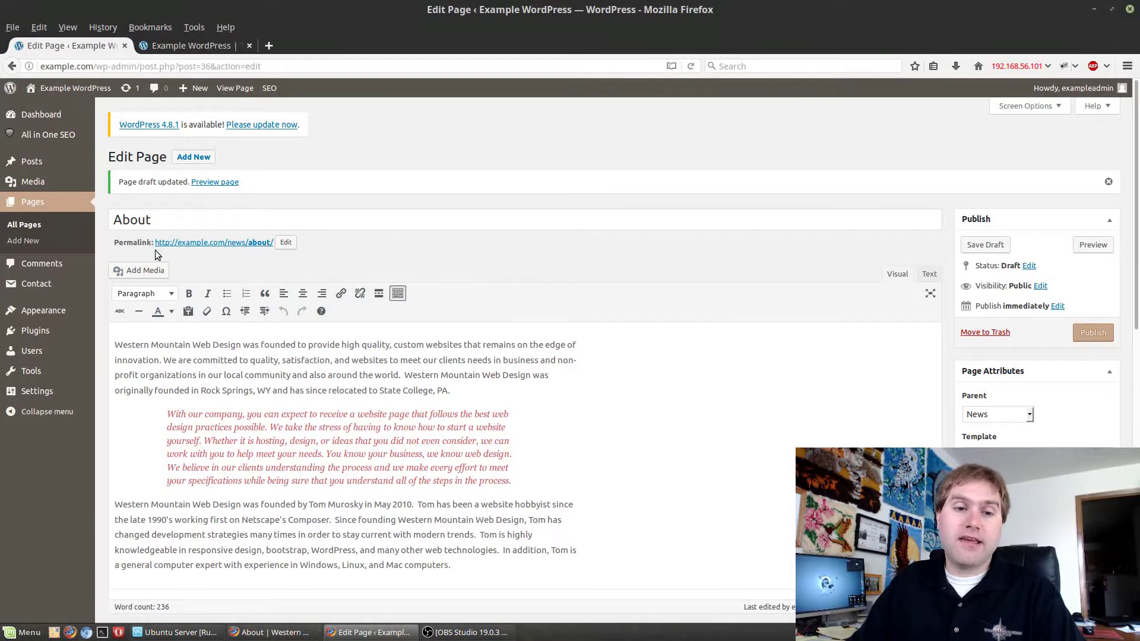
Step: Set the About page's parent back to (no parent) and save the draft
{"action": "scroll", "coordinate": [628, 272], "scroll_direction": "down", "scroll_amount": 2}
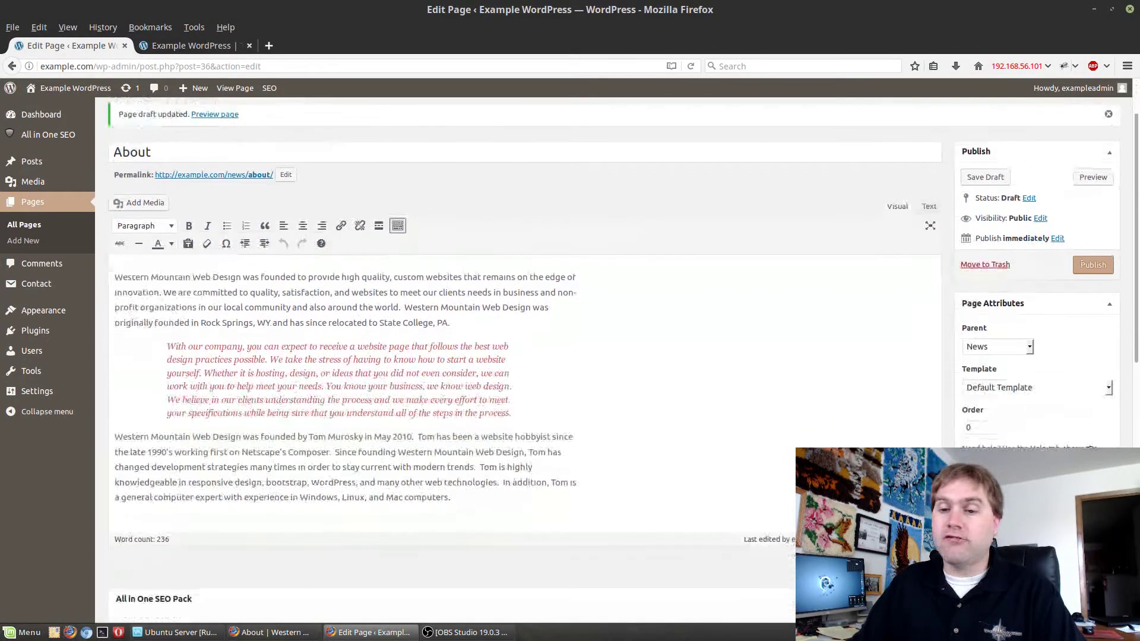
{"action": "left_click", "coordinate": [990, 348]}
{"action": "left_click", "coordinate": [988, 357]}
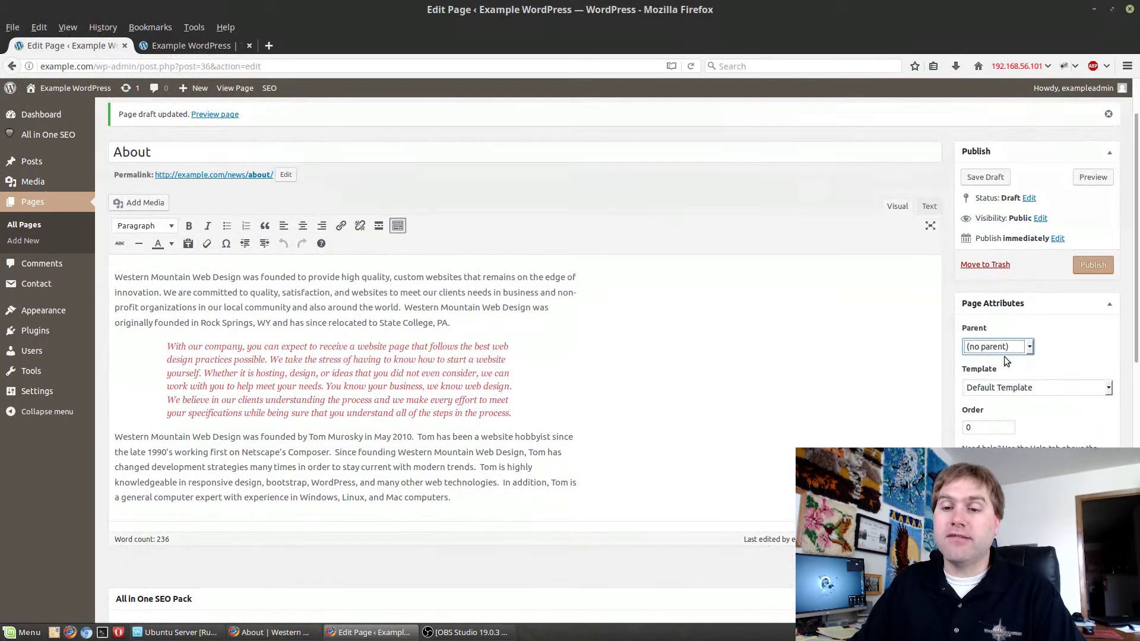
{"action": "left_click", "coordinate": [983, 177]}
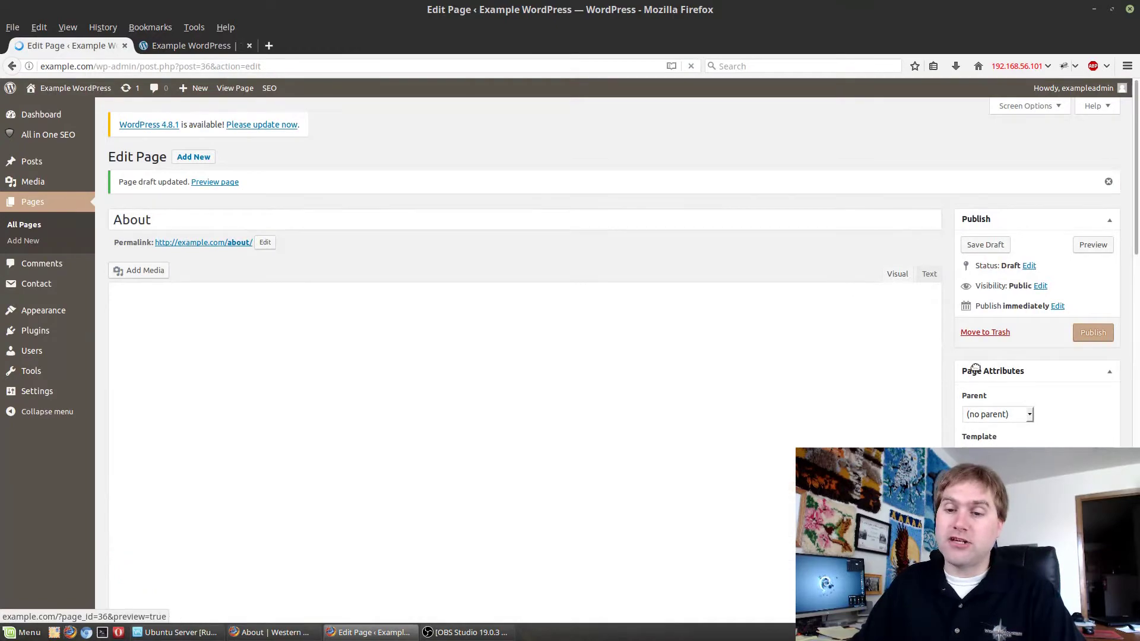
Step: Assign the "One column, no sidebar" template to the About page and publish it
{"action": "scroll", "coordinate": [1060, 394], "scroll_direction": "down", "scroll_amount": 3}
{"action": "left_click", "coordinate": [1049, 322]}
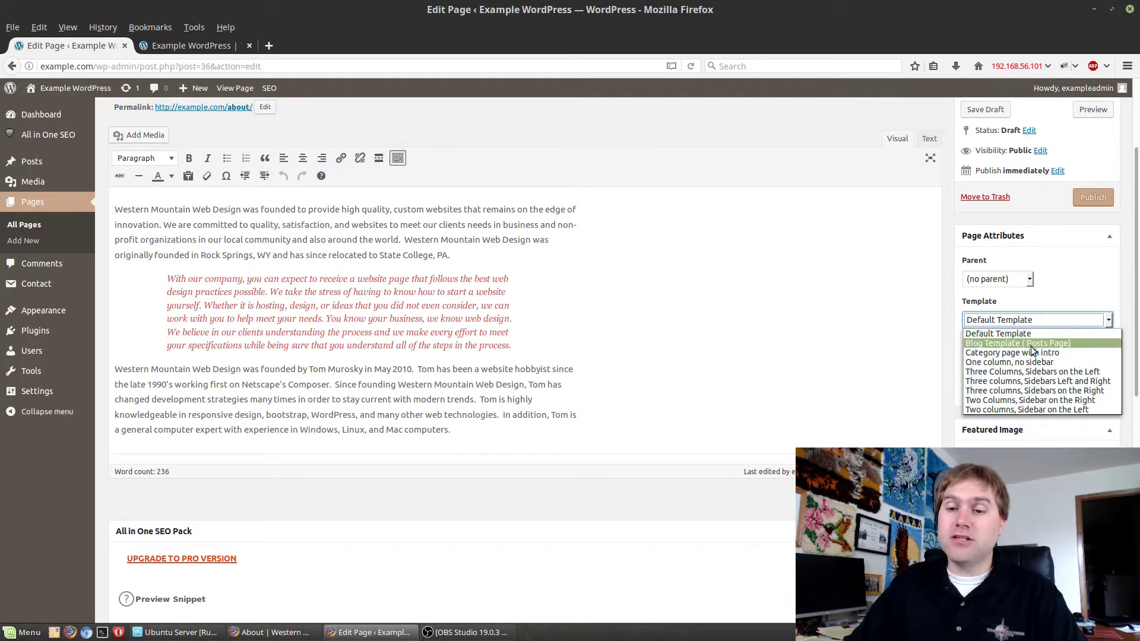
{"action": "left_click", "coordinate": [1005, 363]}
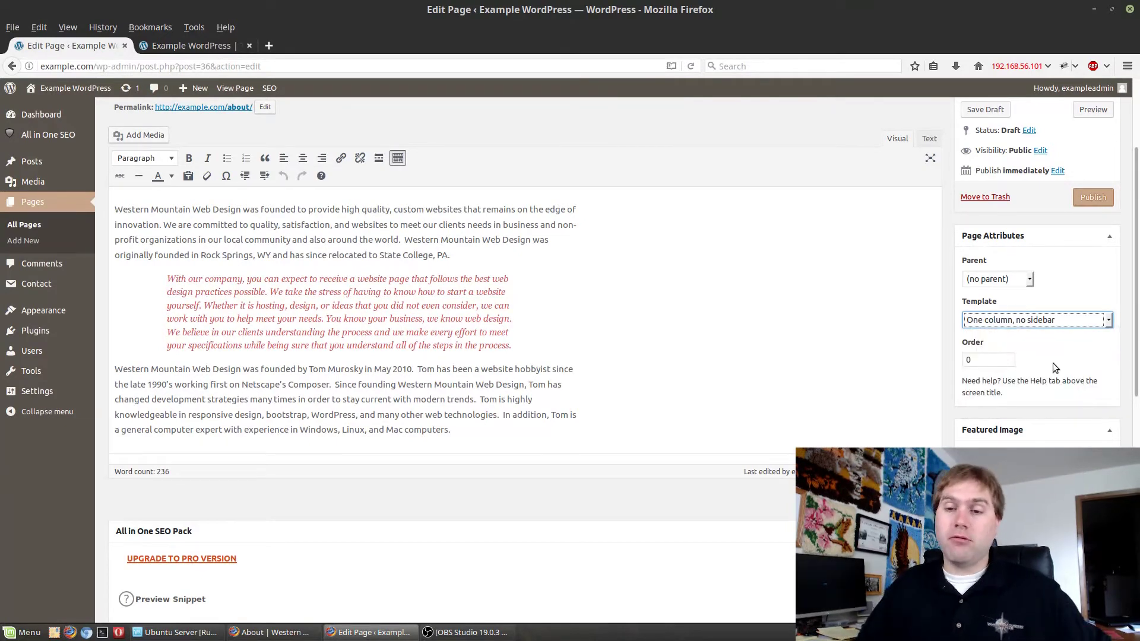
{"action": "scroll", "coordinate": [1048, 357], "scroll_direction": "down", "scroll_amount": 2}
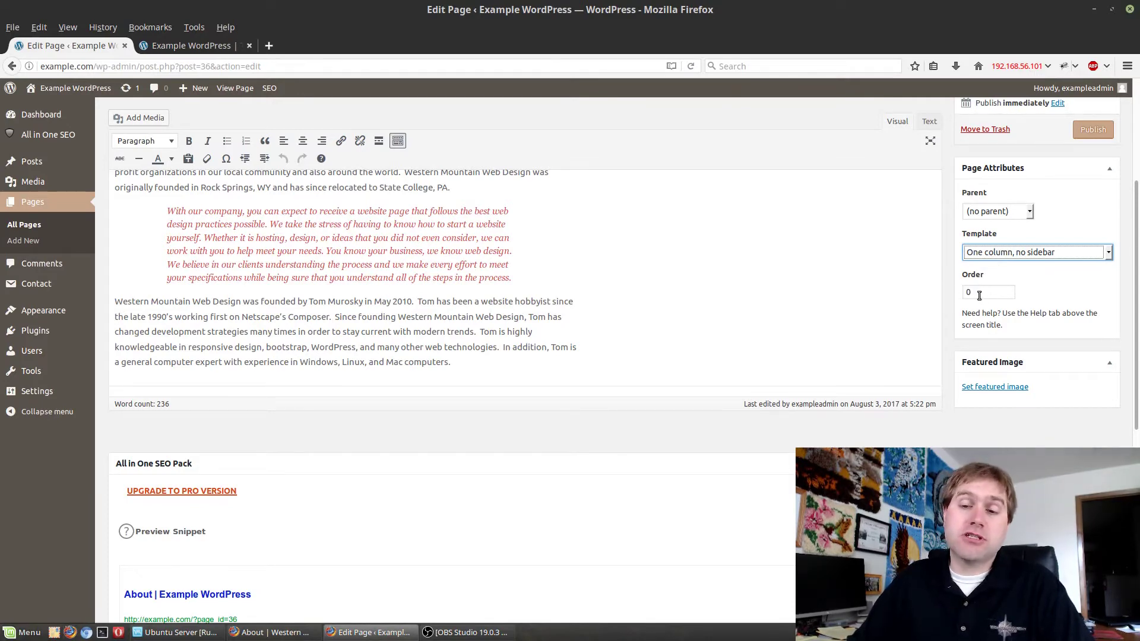
{"action": "scroll", "coordinate": [990, 302], "scroll_direction": "down", "scroll_amount": 10}
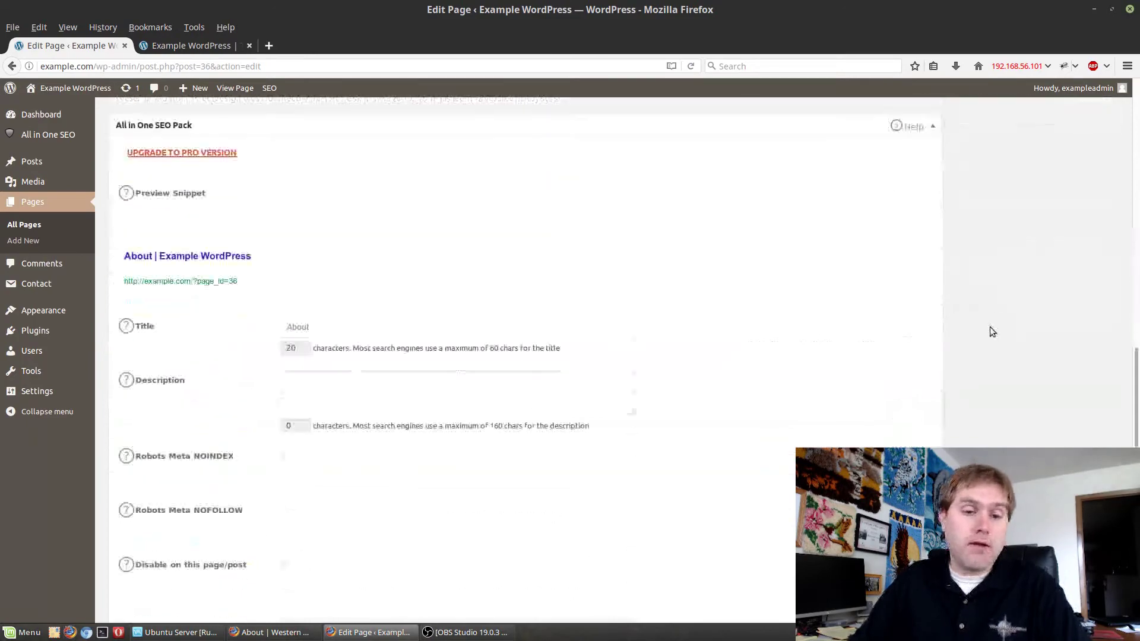
{"action": "scroll", "coordinate": [989, 326], "scroll_direction": "up", "scroll_amount": 6}
{"action": "scroll", "coordinate": [996, 329], "scroll_direction": "up", "scroll_amount": 3}
{"action": "left_click", "coordinate": [1094, 198]}
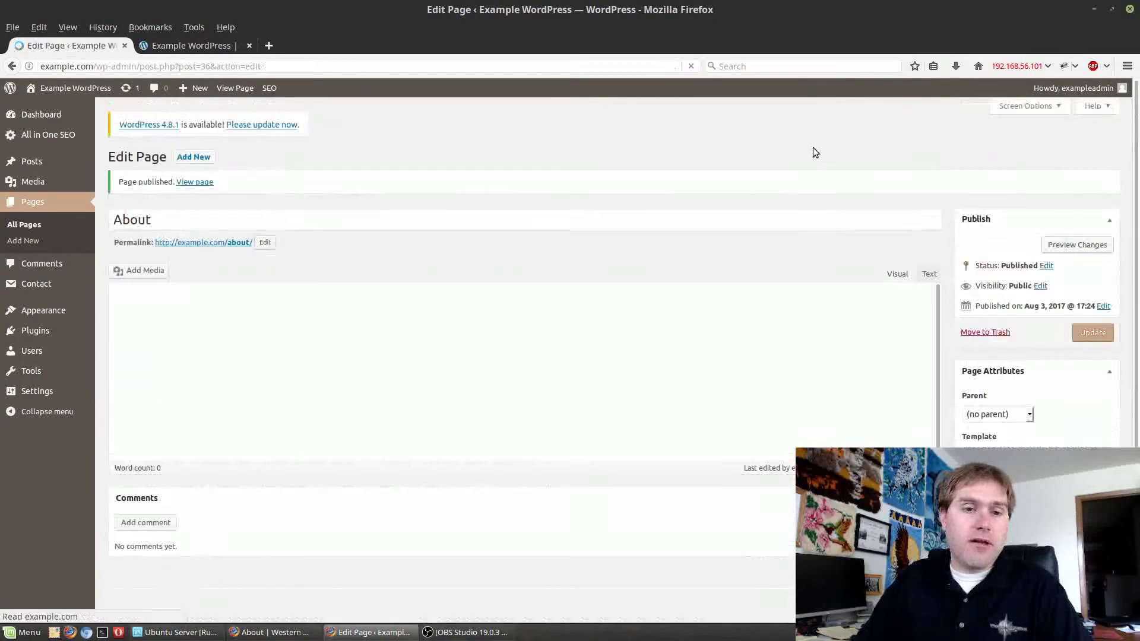
Step: Start another new page and open the Services page of the Western Mountain Web site in the other browser window
{"action": "left_click", "coordinate": [192, 158]}
{"action": "key", "text": "alt+Tab"}
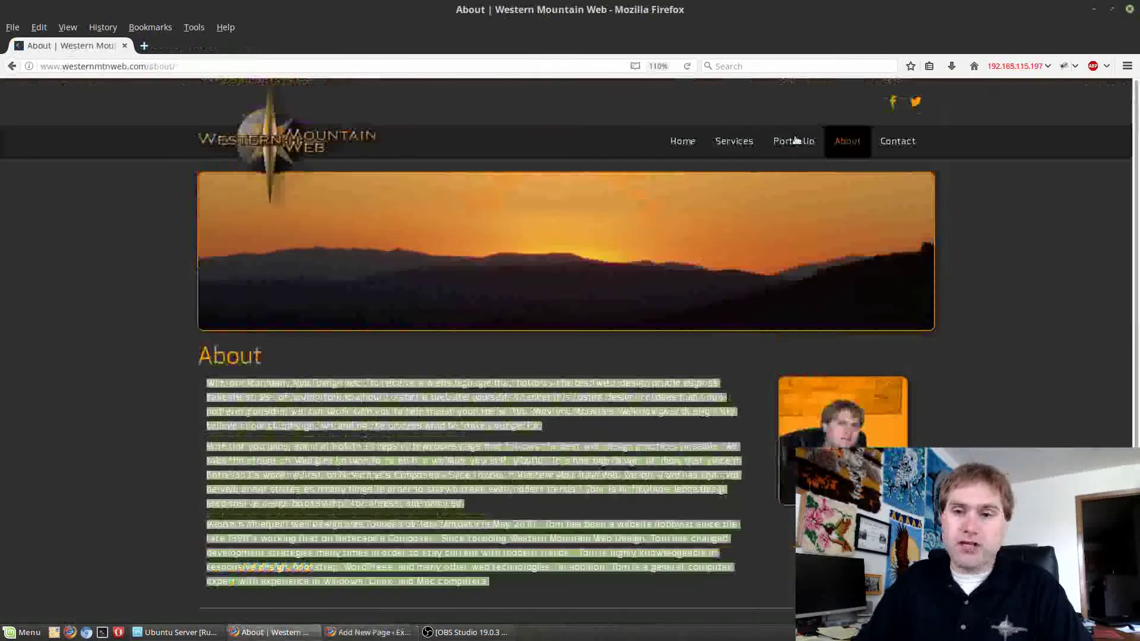
{"action": "left_click", "coordinate": [892, 146]}
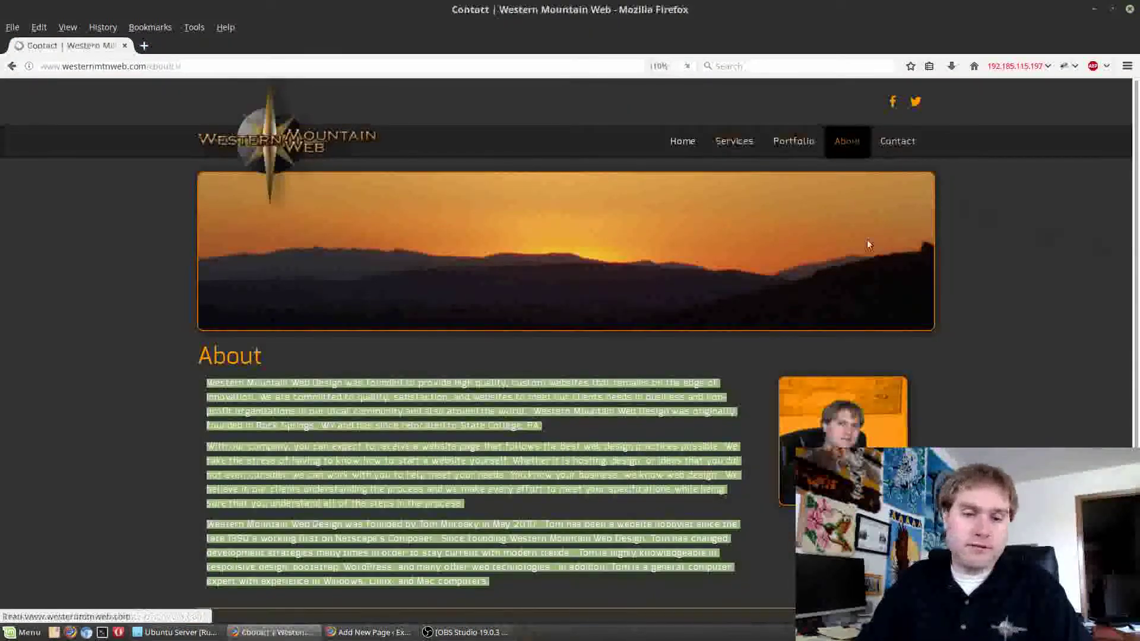
{"action": "scroll", "coordinate": [601, 353], "scroll_direction": "down", "scroll_amount": 5}
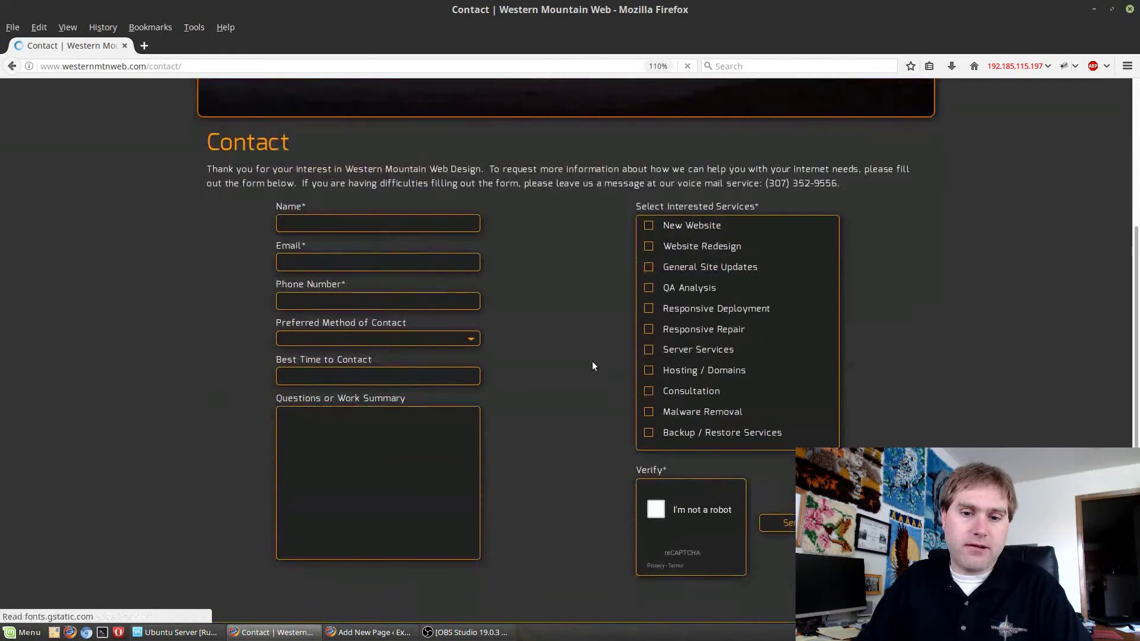
{"action": "scroll", "coordinate": [595, 365], "scroll_direction": "up", "scroll_amount": 5}
{"action": "left_click", "coordinate": [783, 146]}
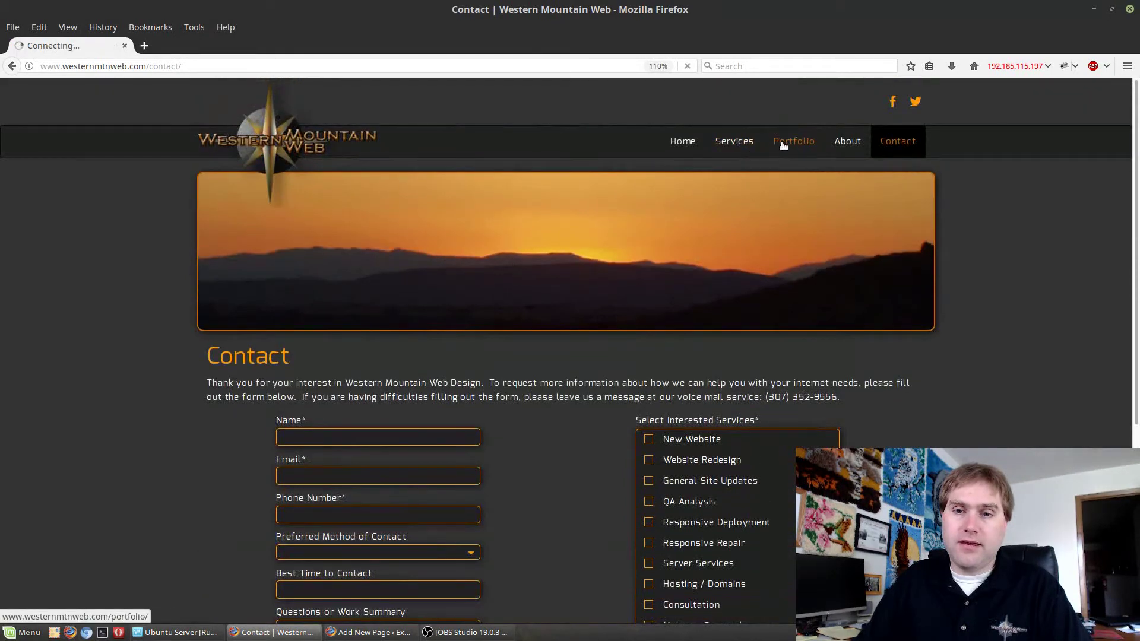
{"action": "left_click", "coordinate": [740, 144]}
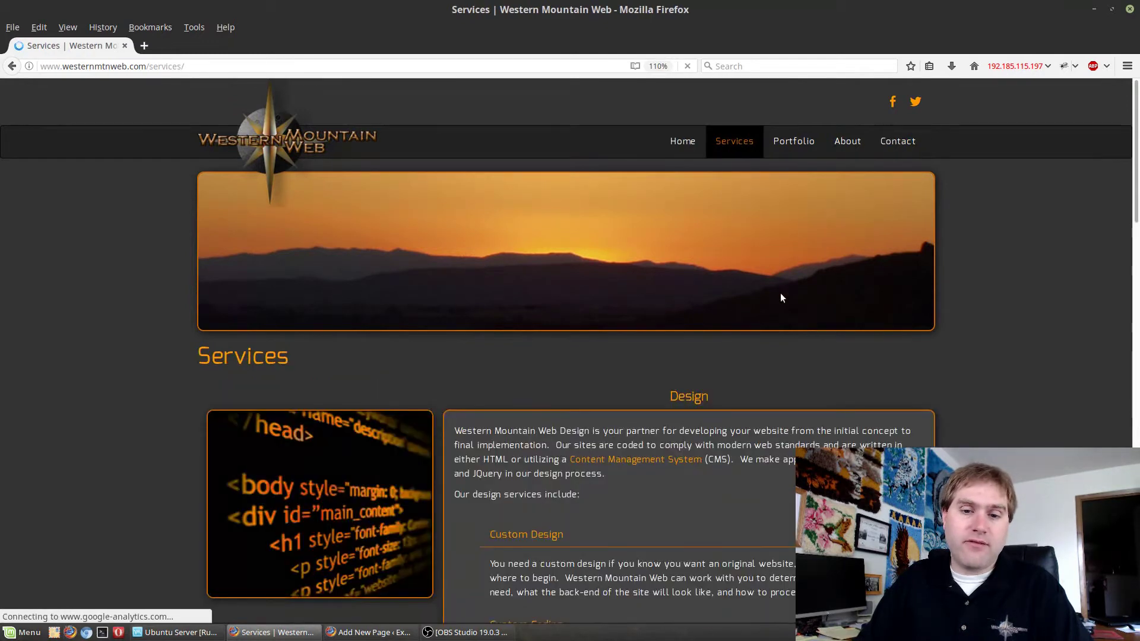
{"action": "scroll", "coordinate": [637, 466], "scroll_direction": "down", "scroll_amount": 3}
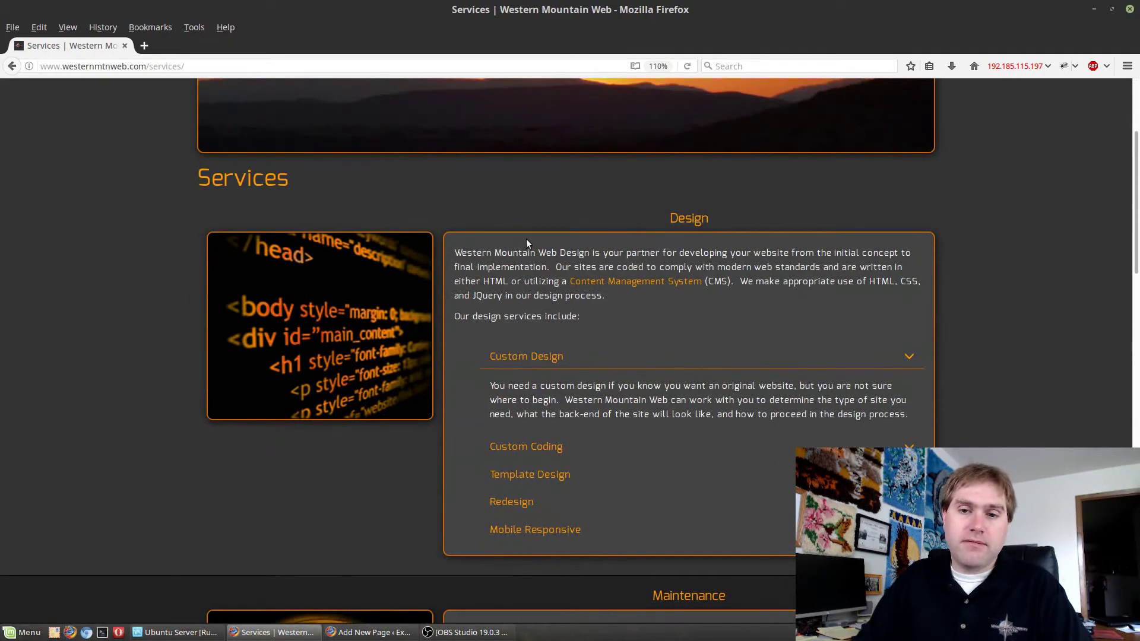
Step: Copy only the introductory paragraph of the Design section, starting "Western Mountain Web Design is your partner"
{"action": "left_click_drag", "start_coordinate": [454, 252], "coordinate": [819, 540]}
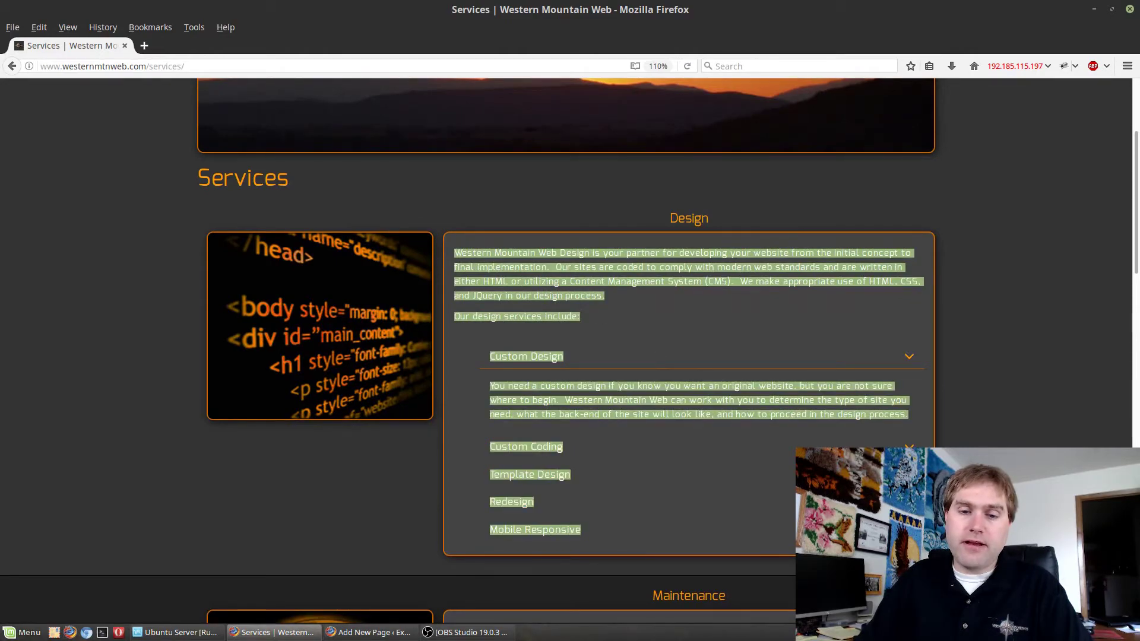
{"action": "scroll", "coordinate": [535, 297], "scroll_direction": "down", "scroll_amount": 4}
{"action": "scroll", "coordinate": [535, 297], "scroll_direction": "up", "scroll_amount": 5}
{"action": "left_click", "coordinate": [454, 250]}
{"action": "left_click_drag", "start_coordinate": [454, 251], "coordinate": [686, 303]}
{"action": "key", "text": "ctrl+c"}
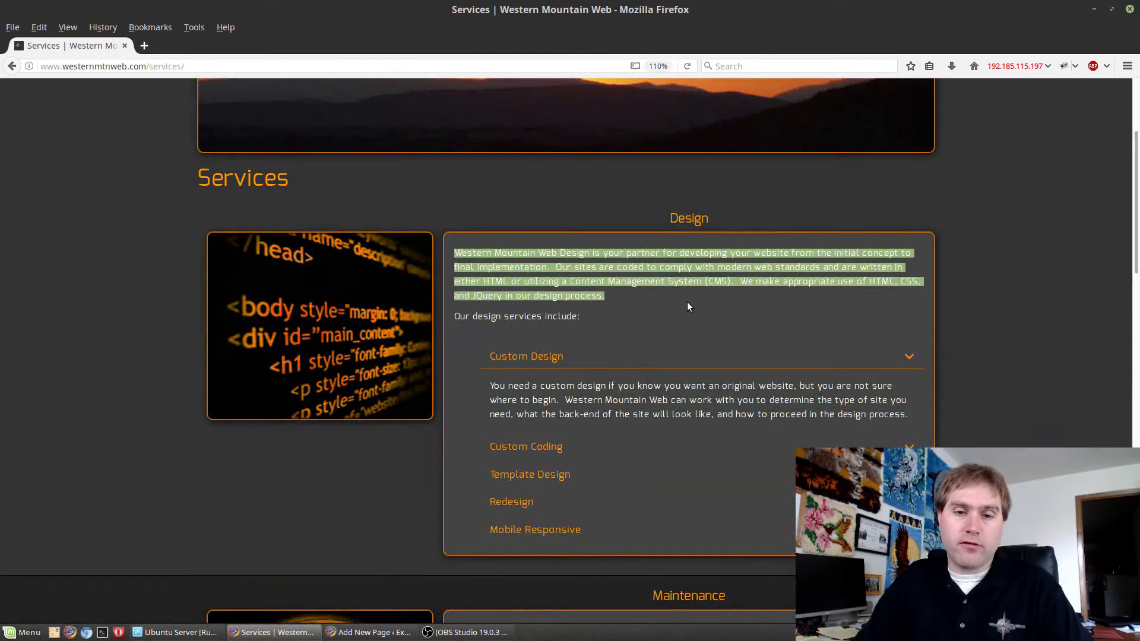
Step: Title the new WordPress page "Services" and paste the copied Design paragraph into its body
{"action": "left_click", "coordinate": [368, 632]}
{"action": "type", "text": "Services"}
{"action": "left_click", "coordinate": [389, 391]}
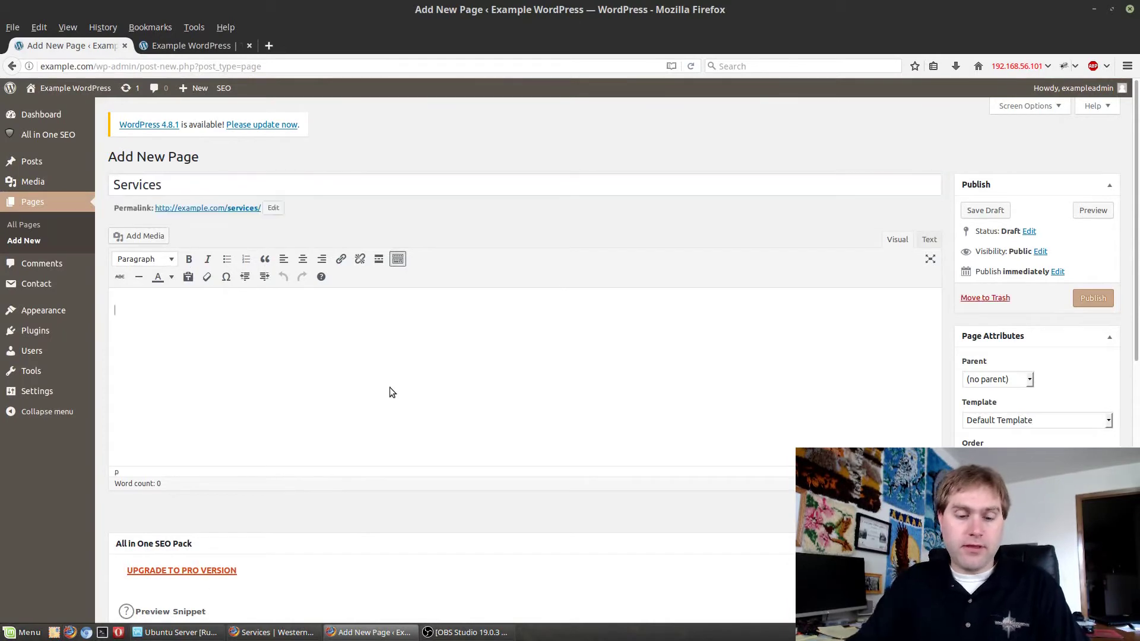
{"action": "key", "text": "ctrl+v"}
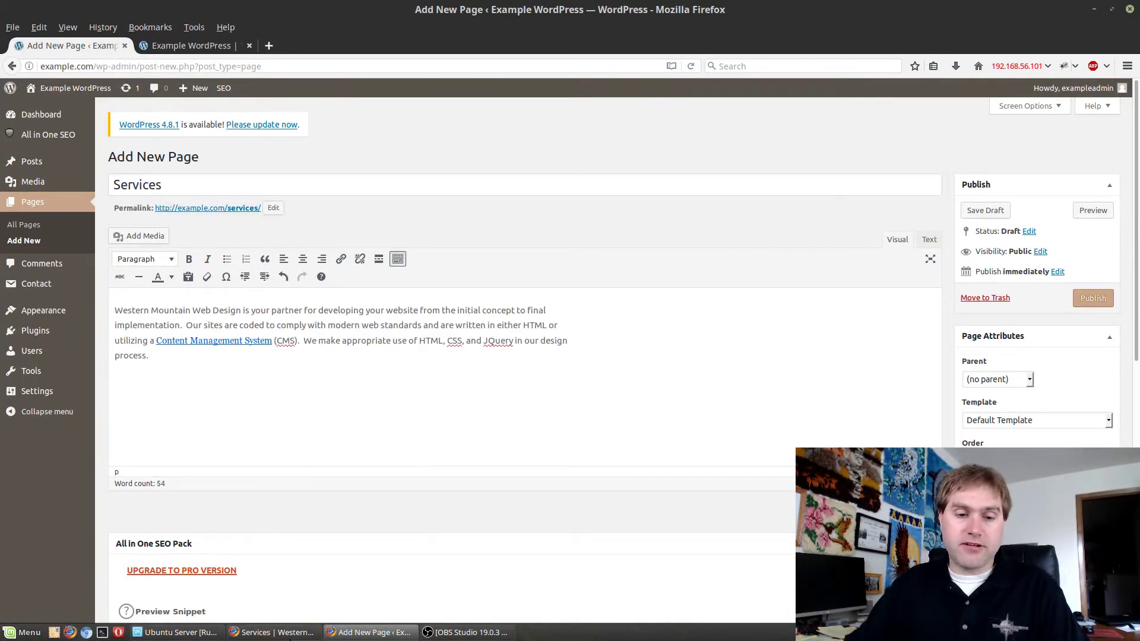
Step: Copy the Maintenance section's introductory paragraph from the Western Mountain Web site and paste it below the Design paragraph in WordPress
{"action": "key", "text": "alt+Tab"}
{"action": "scroll", "coordinate": [575, 423], "scroll_direction": "down", "scroll_amount": 5}
{"action": "left_click_drag", "start_coordinate": [456, 344], "coordinate": [663, 387]}
{"action": "key", "text": "ctrl+c"}
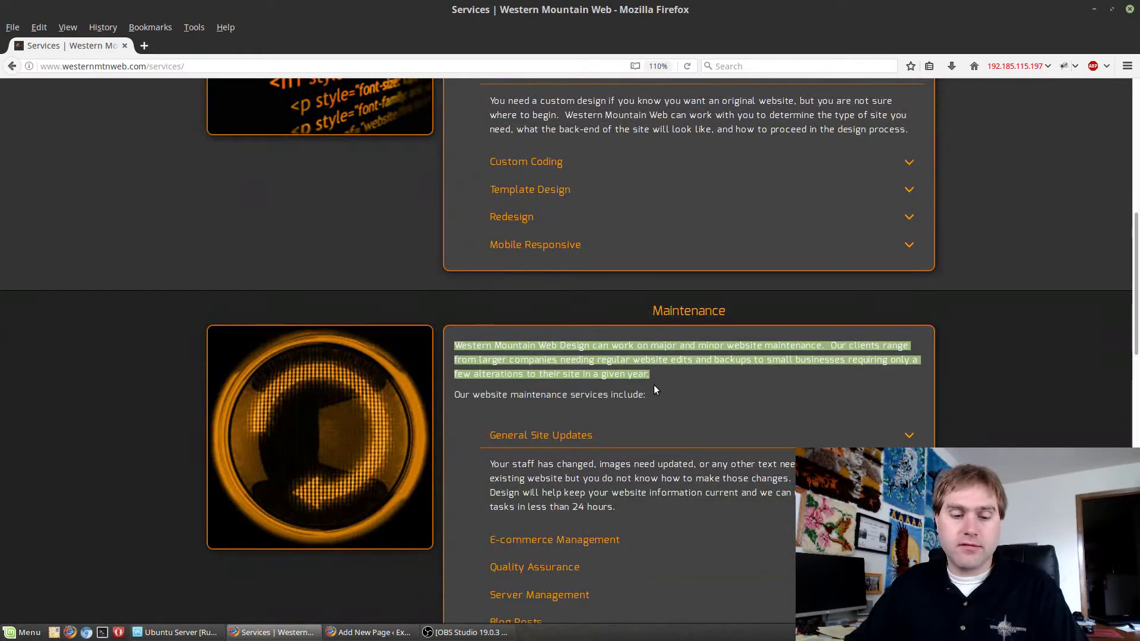
{"action": "left_click", "coordinate": [357, 632]}
{"action": "key", "text": "ctrl+v"}
{"action": "key", "text": "Return"}
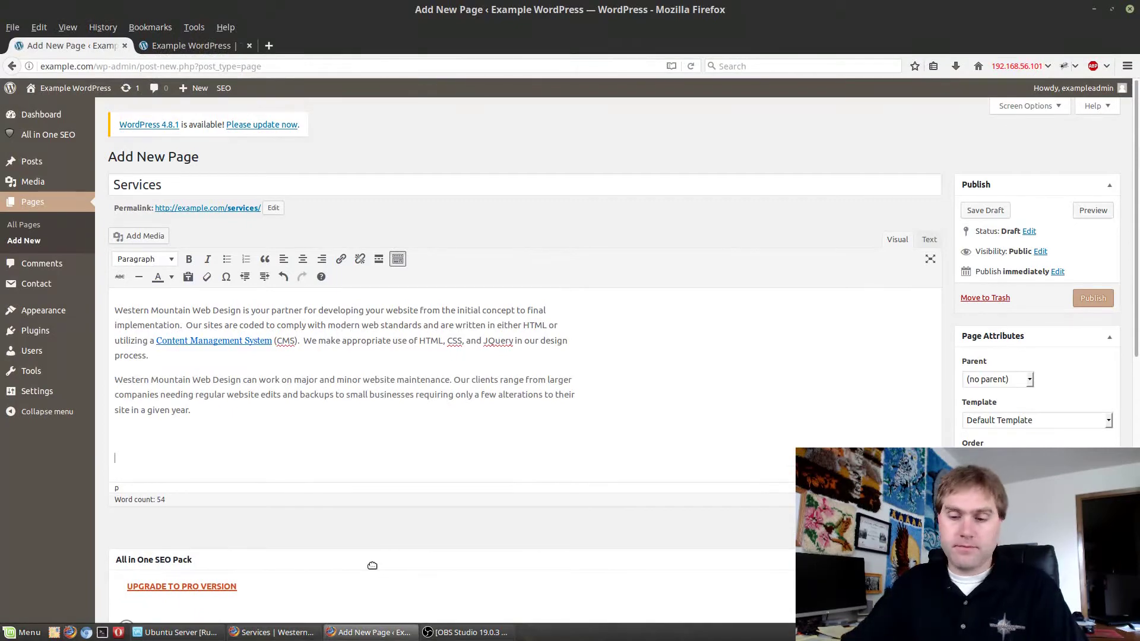
{"action": "key", "text": "BackSpace"}
Step: Copy the Server Services section's introductory paragraph from the Western Mountain Web site and paste it below the Maintenance paragraph in WordPress
{"action": "left_click", "coordinate": [272, 632]}
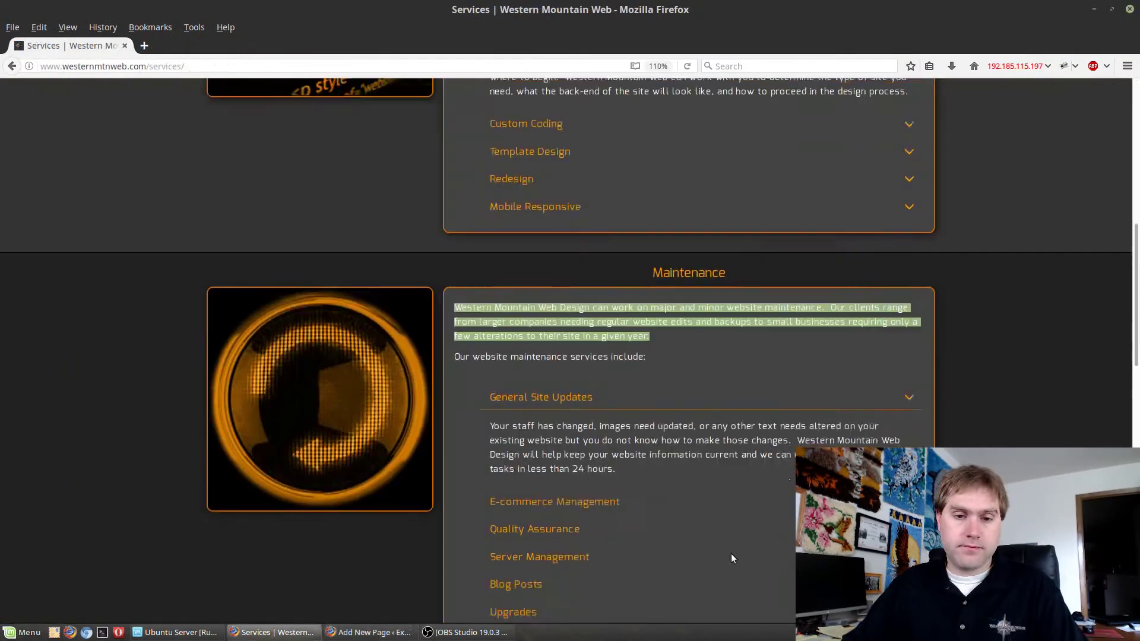
{"action": "scroll", "coordinate": [469, 350], "scroll_direction": "down", "scroll_amount": 10}
{"action": "left_click_drag", "start_coordinate": [454, 319], "coordinate": [650, 343]}
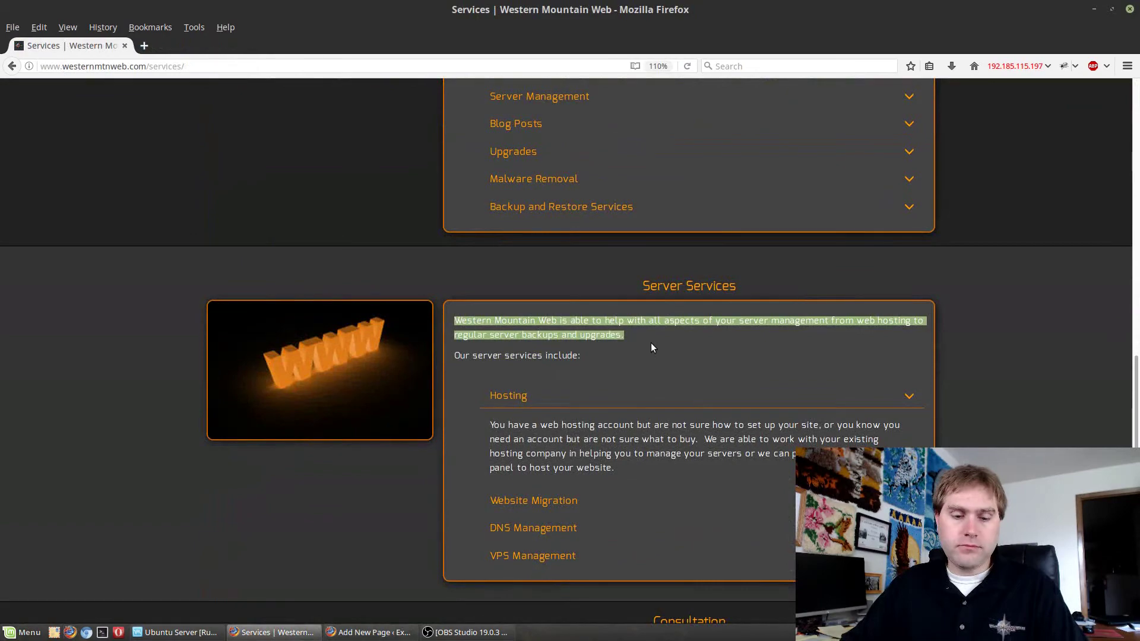
{"action": "left_click", "coordinate": [377, 633]}
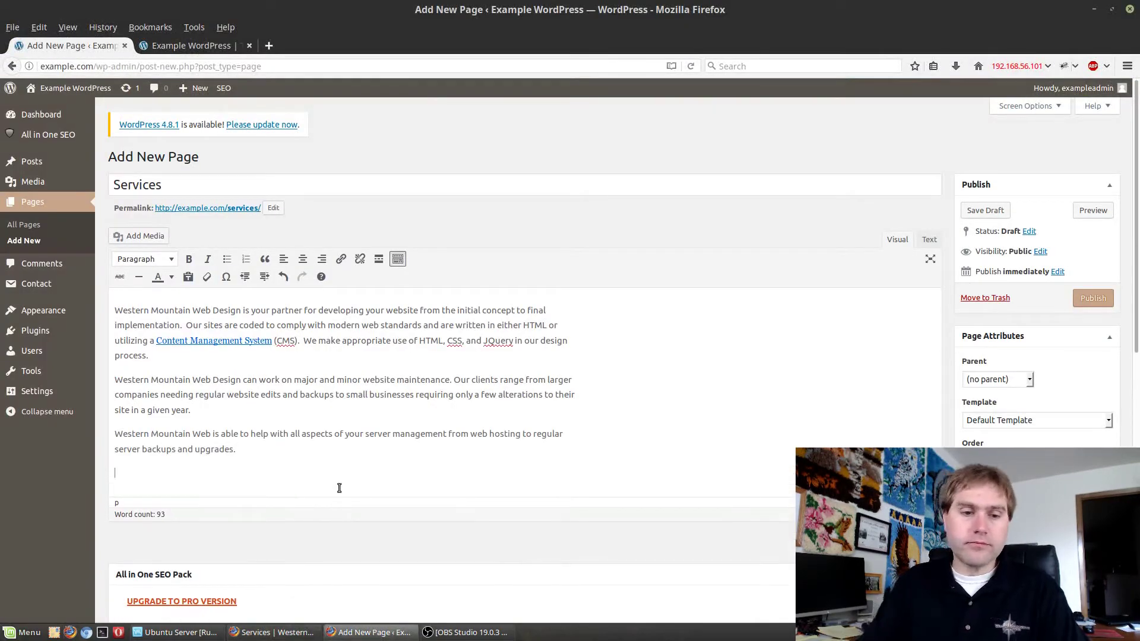
Step: Copy the Consultation section's introductory paragraph from the Western Mountain Web site and paste it as the last paragraph of the WordPress page
{"action": "key", "text": "alt+Tab"}
{"action": "scroll", "coordinate": [436, 414], "scroll_direction": "down", "scroll_amount": 6}
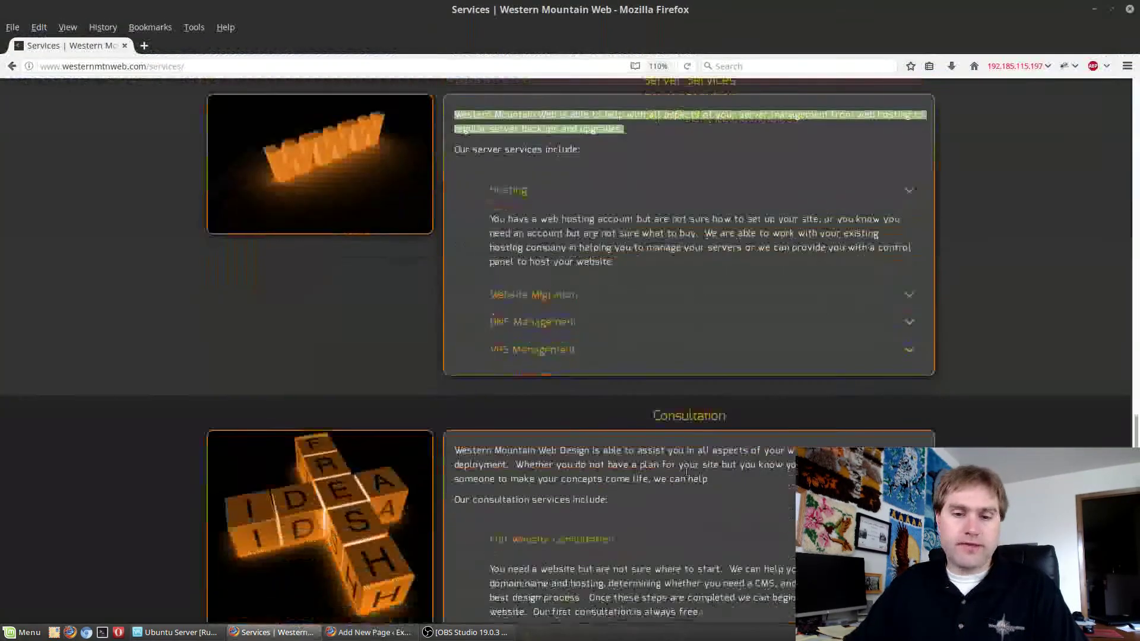
{"action": "left_click_drag", "start_coordinate": [460, 303], "coordinate": [739, 339]}
{"action": "key", "text": "ctrl+c"}
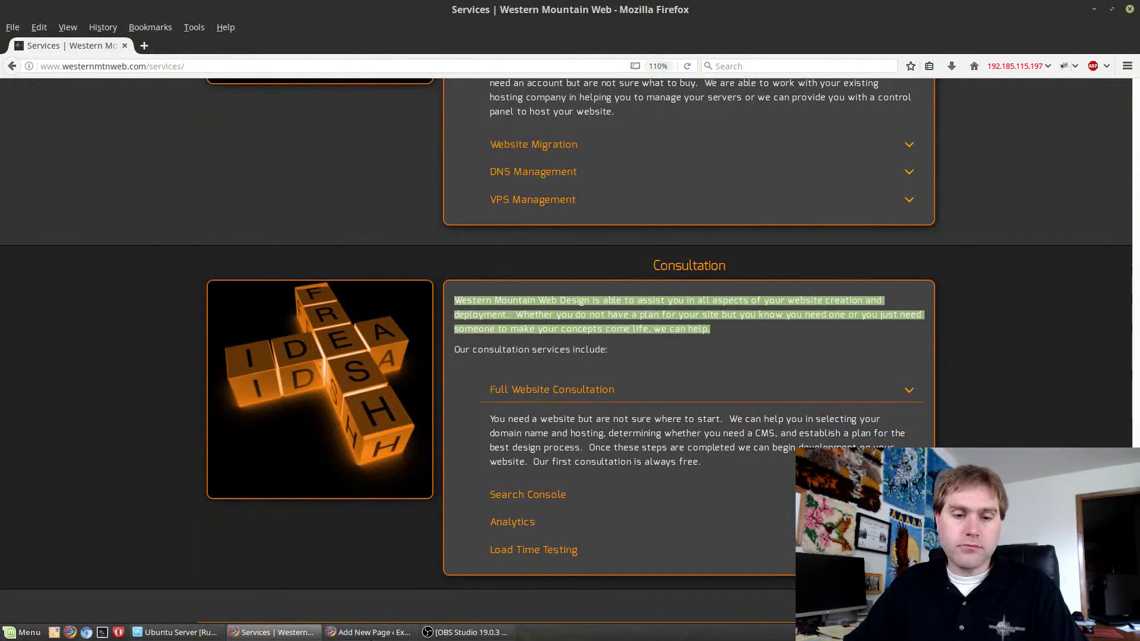
{"action": "left_click", "coordinate": [365, 632]}
{"action": "key", "text": "ctrl+v"}
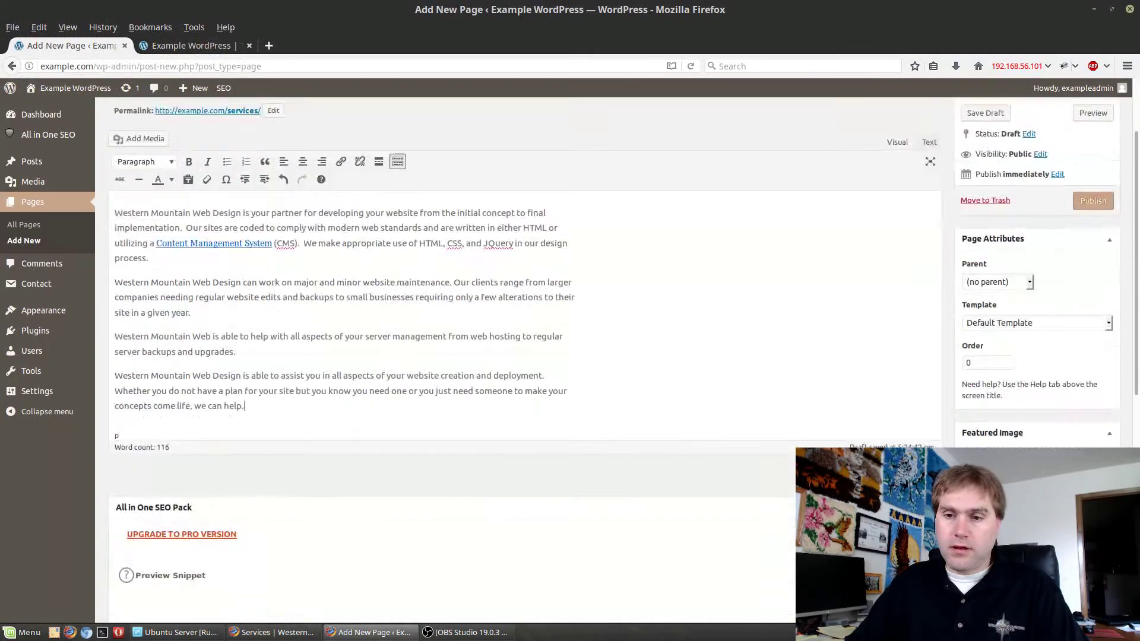
Step: Publish the Services page and reload the example.com front page to check its navigation bar
{"action": "left_click", "coordinate": [1092, 265]}
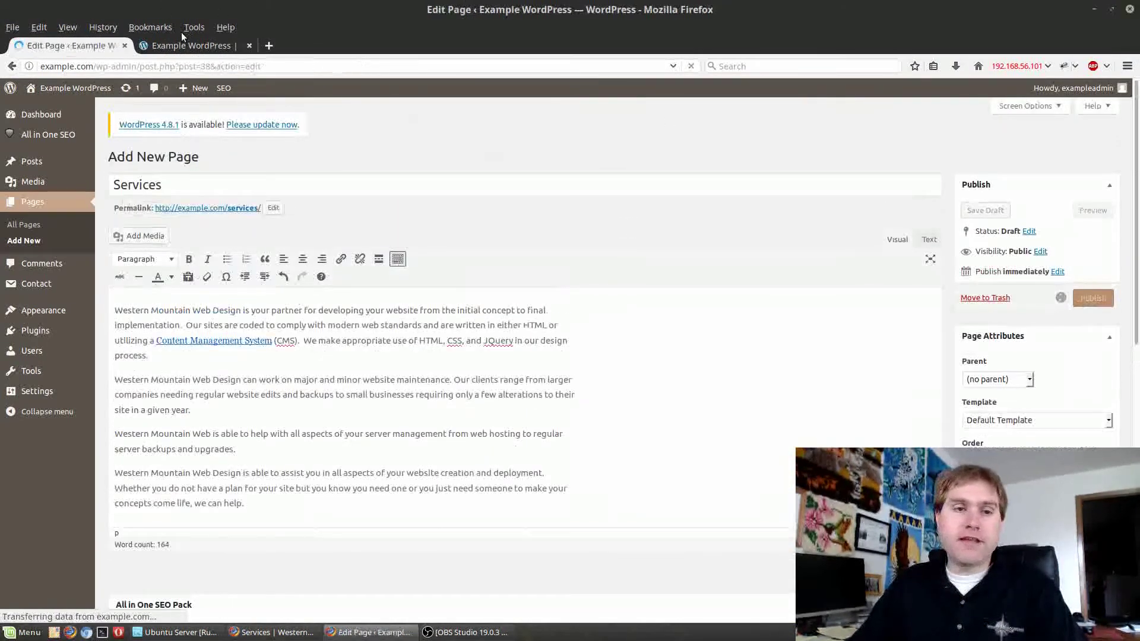
{"action": "left_click", "coordinate": [165, 45]}
{"action": "key", "text": "F5"}
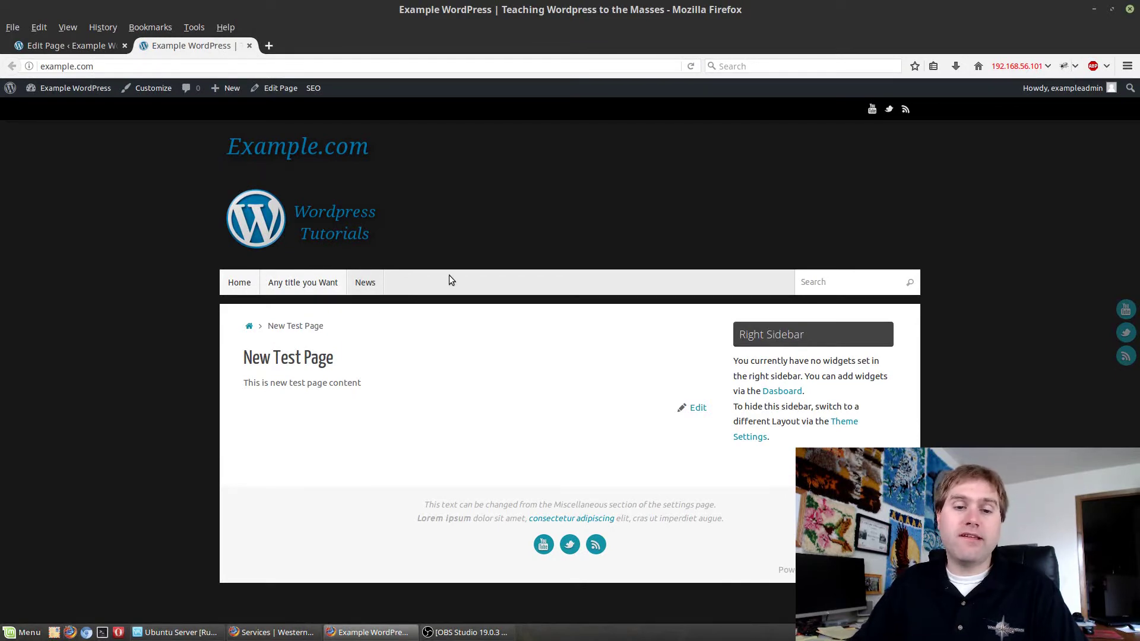
Step: Open the menu editor in the WordPress admin and add the Services and About pages to the Main Menu
{"action": "left_click", "coordinate": [63, 45]}
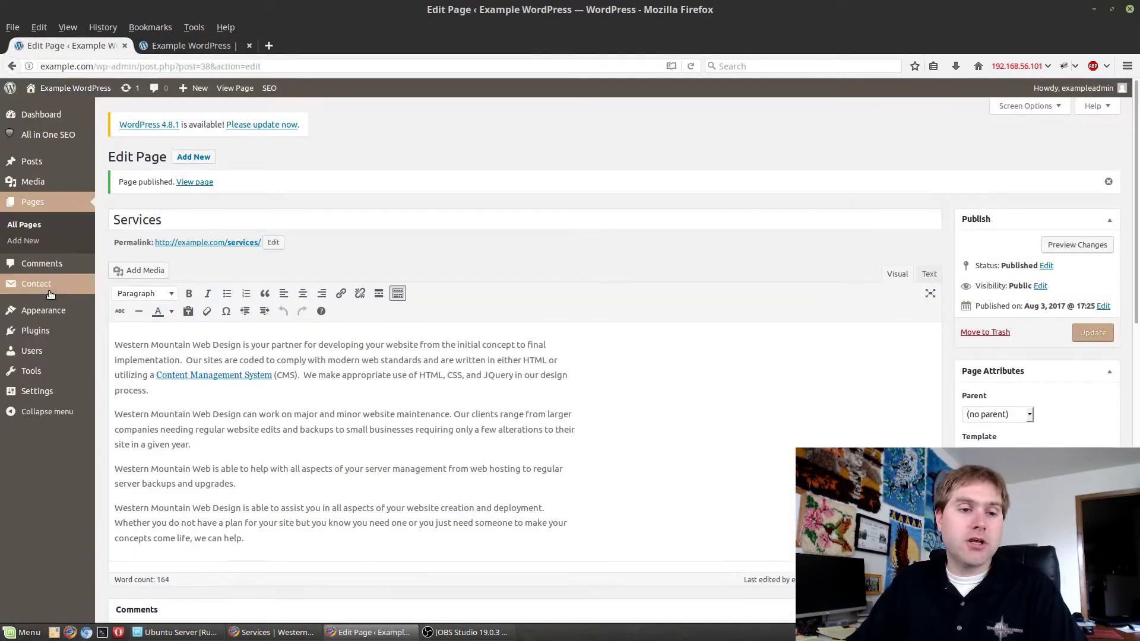
{"action": "mouse_move", "coordinate": [45, 312]}
{"action": "left_click", "coordinate": [115, 361]}
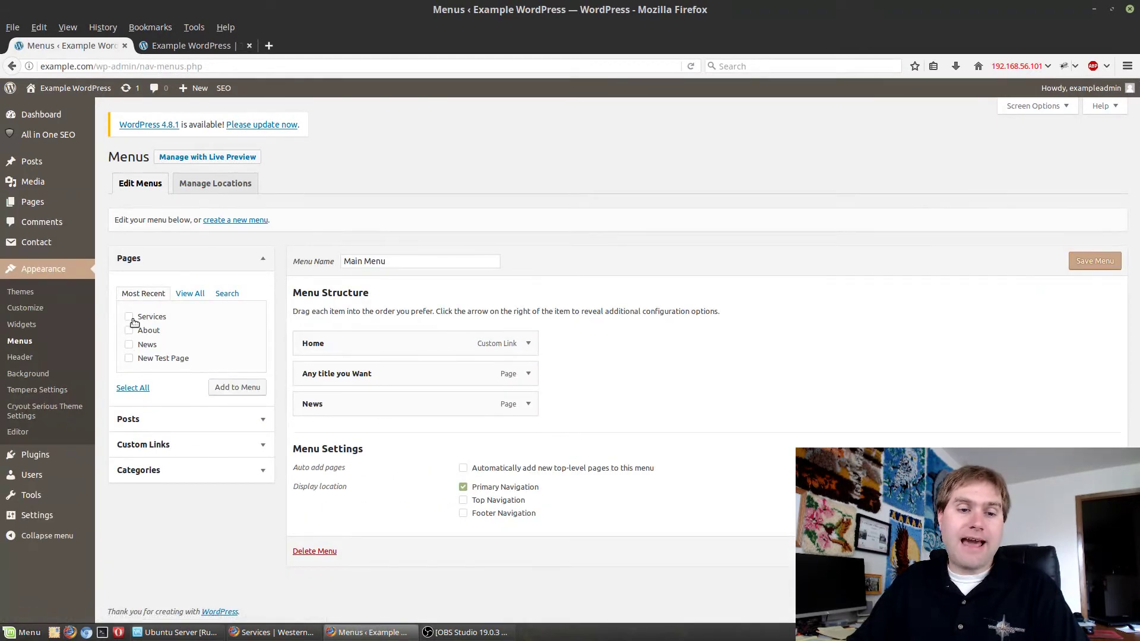
{"action": "left_click", "coordinate": [224, 388]}
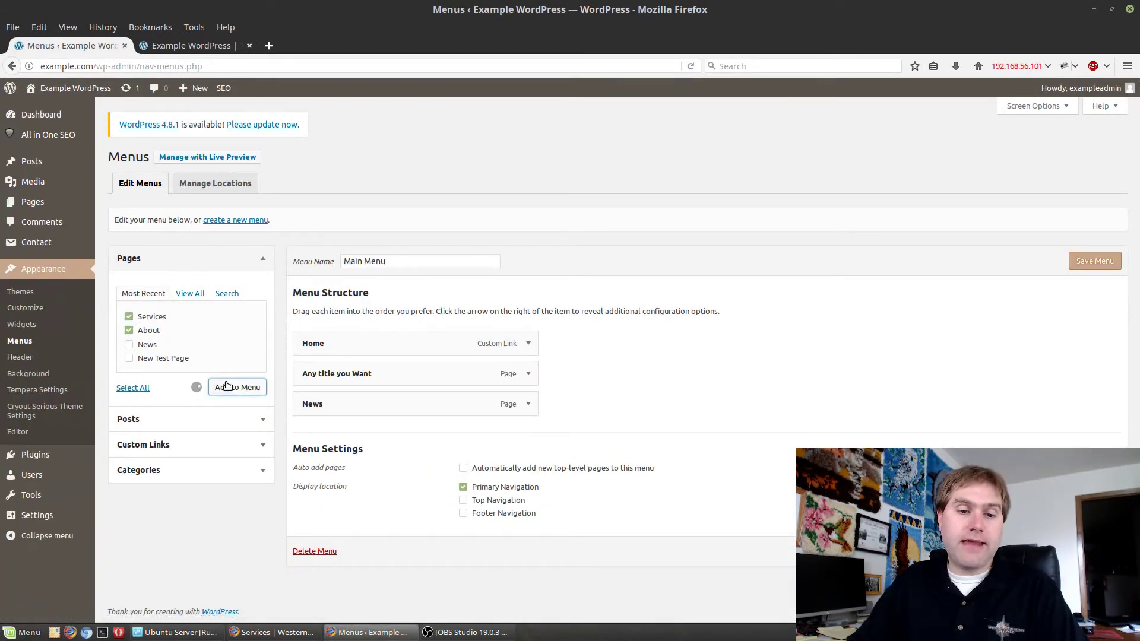
Step: Remove the "Any title you Want" item from the Main Menu
{"action": "left_click", "coordinate": [529, 373]}
{"action": "left_click", "coordinate": [528, 375]}
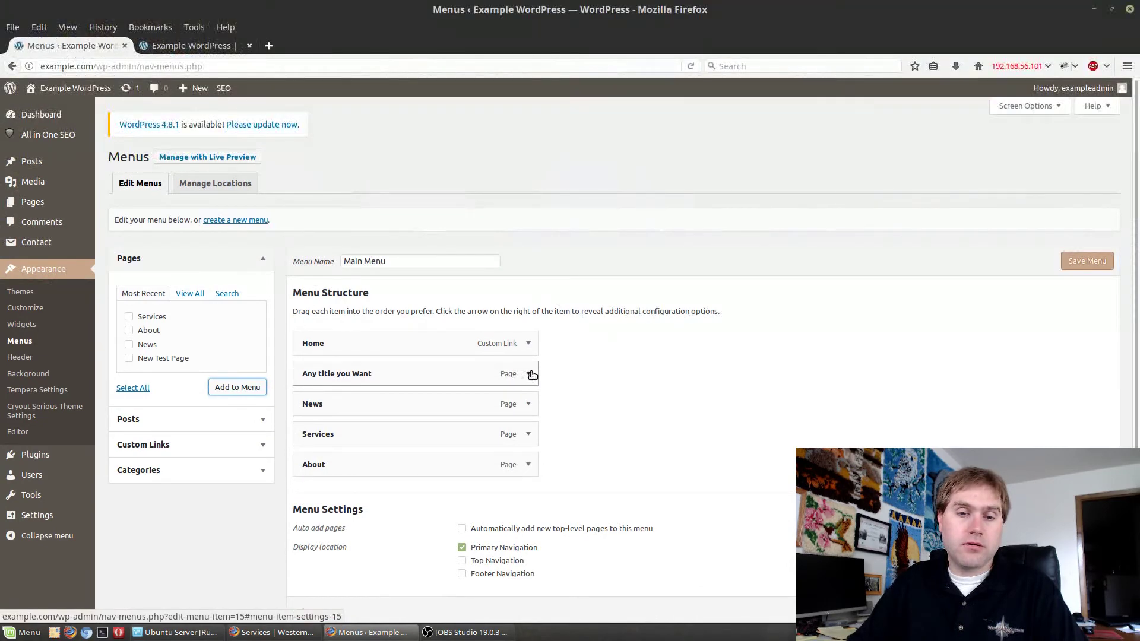
{"action": "left_click", "coordinate": [529, 374]}
{"action": "left_click", "coordinate": [302, 480]}
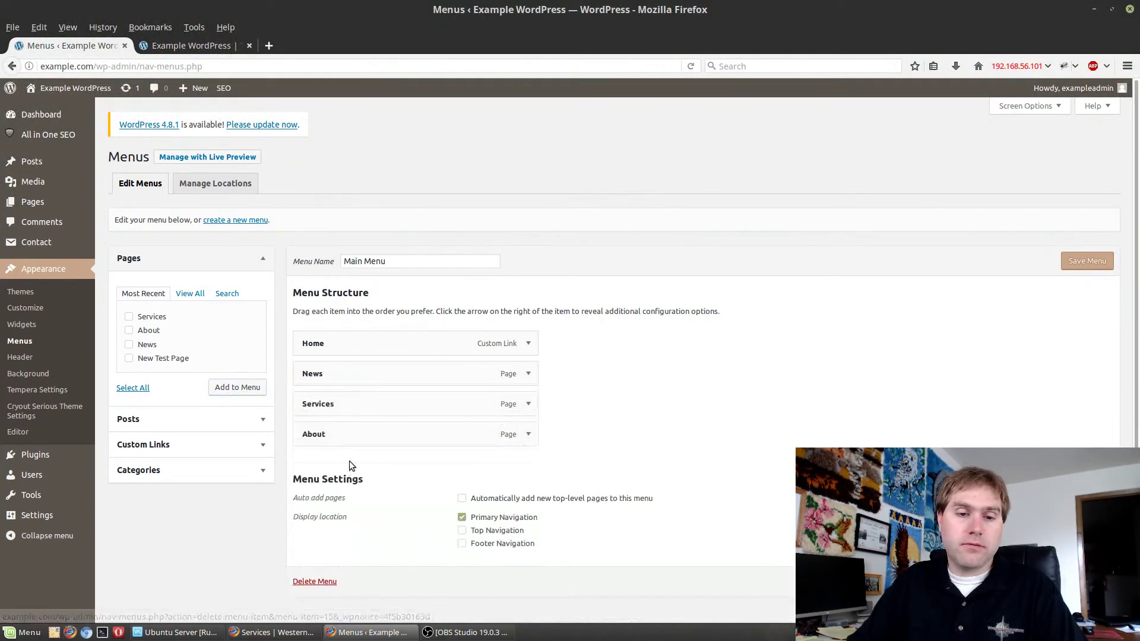
Step: Reorder the Main Menu as Home, Services, About, News and save the menu
{"action": "left_click_drag", "start_coordinate": [380, 414], "coordinate": [379, 382]}
{"action": "left_click_drag", "start_coordinate": [368, 435], "coordinate": [363, 402]}
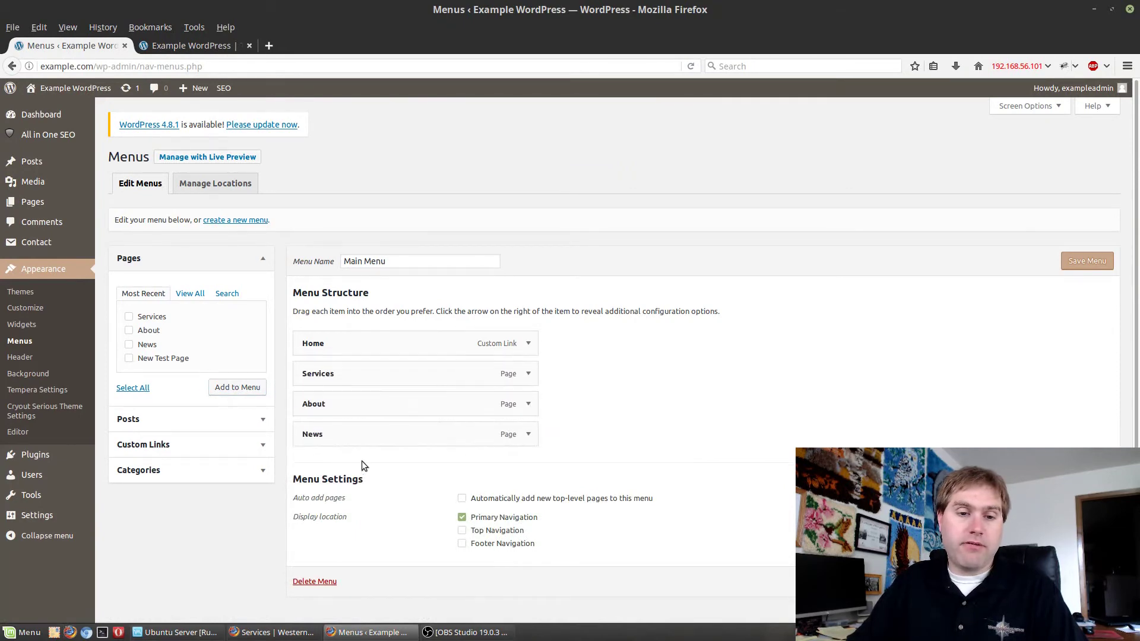
{"action": "left_click", "coordinate": [1092, 268]}
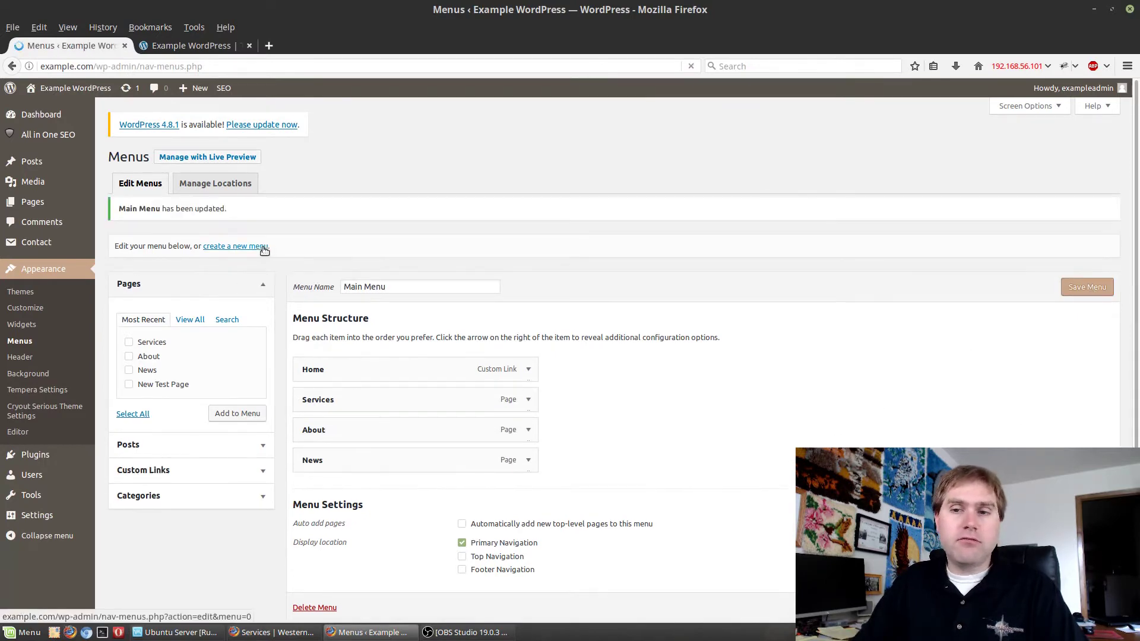
{"action": "scroll", "coordinate": [712, 348], "scroll_direction": "down", "scroll_amount": 3}
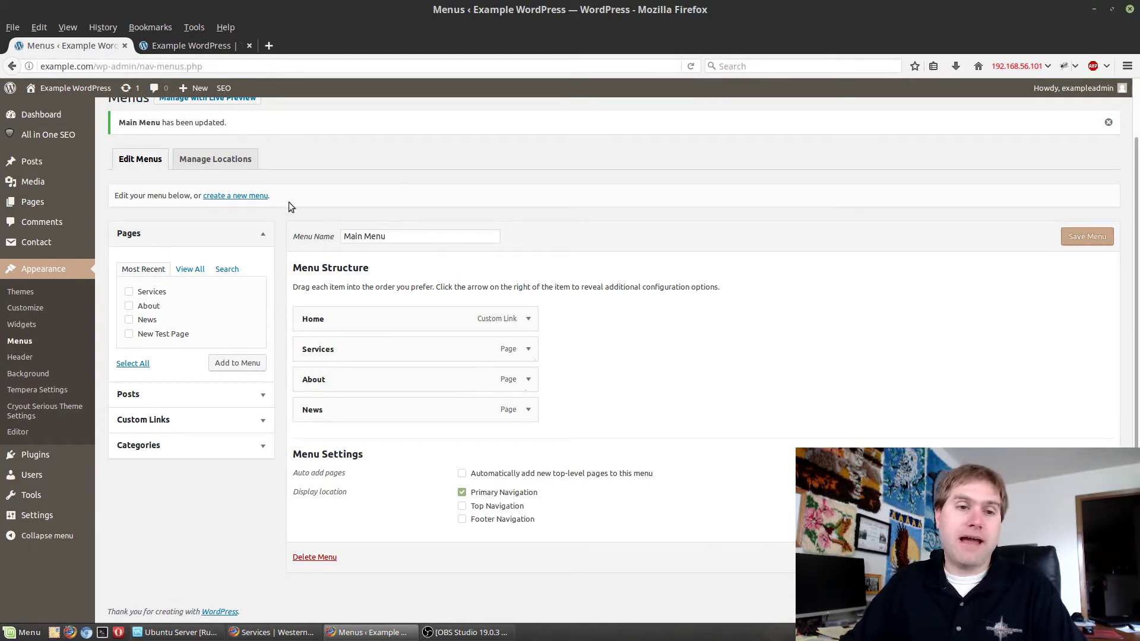
Step: Reload the example.com front page and view the Services and About pages through its navigation
{"action": "left_click", "coordinate": [220, 48]}
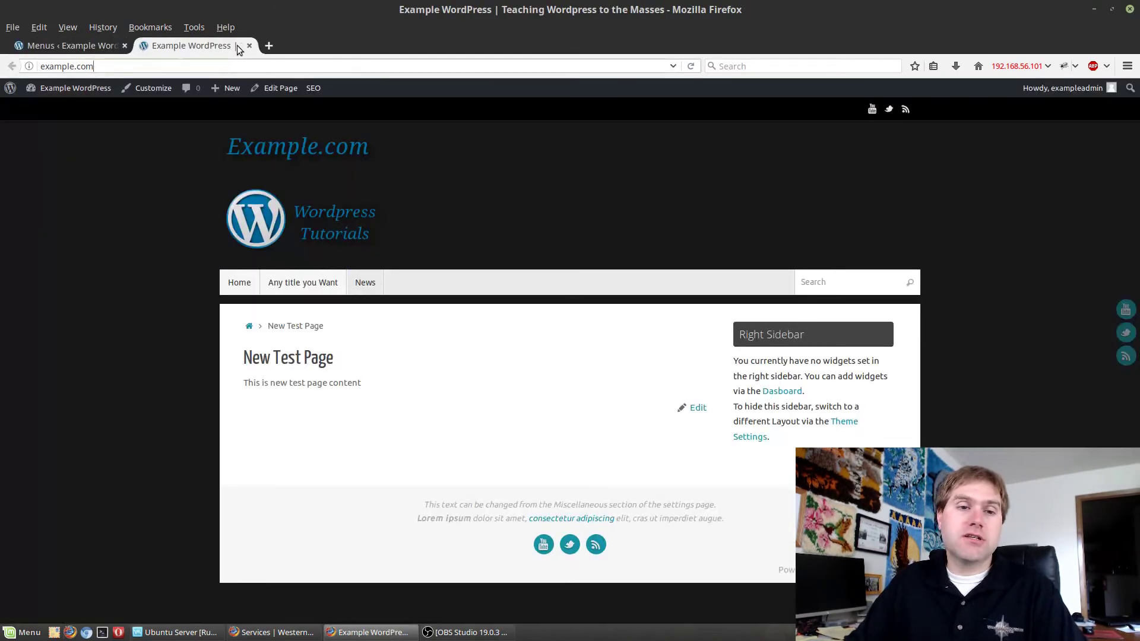
{"action": "key", "text": "Return"}
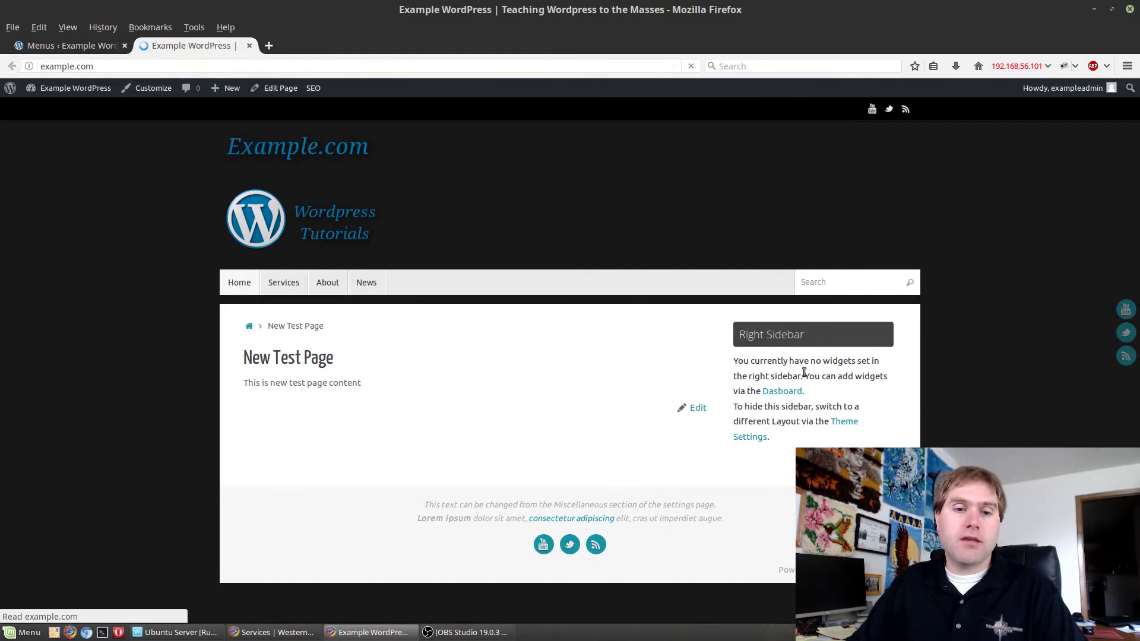
{"action": "left_click", "coordinate": [283, 283]}
{"action": "scroll", "coordinate": [570, 297], "scroll_direction": "down", "scroll_amount": 3}
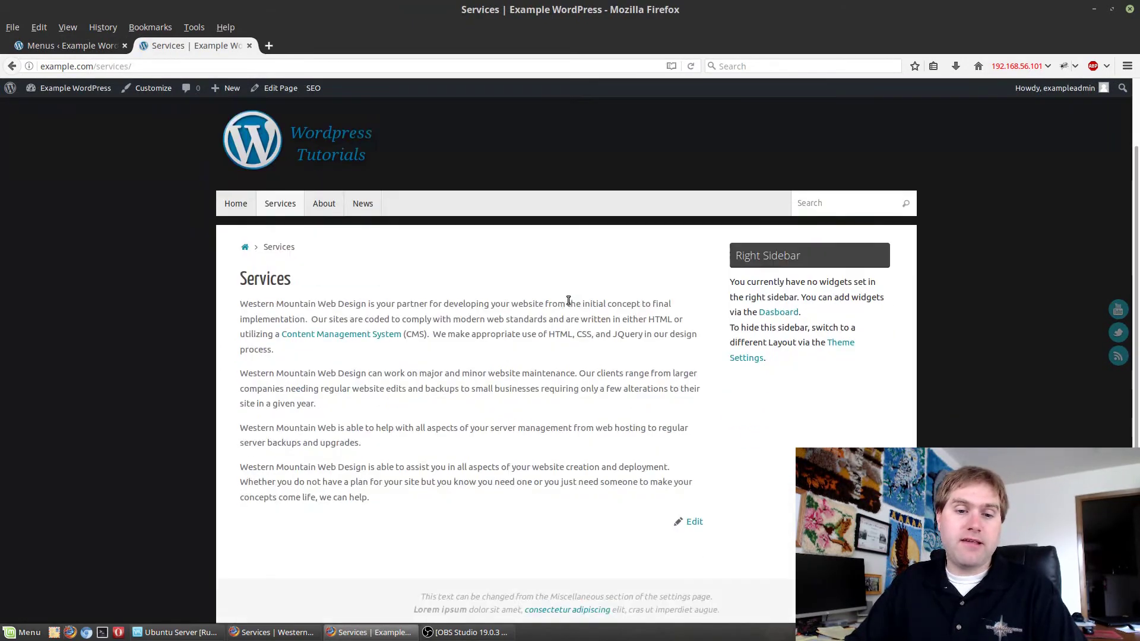
{"action": "left_click", "coordinate": [325, 148]}
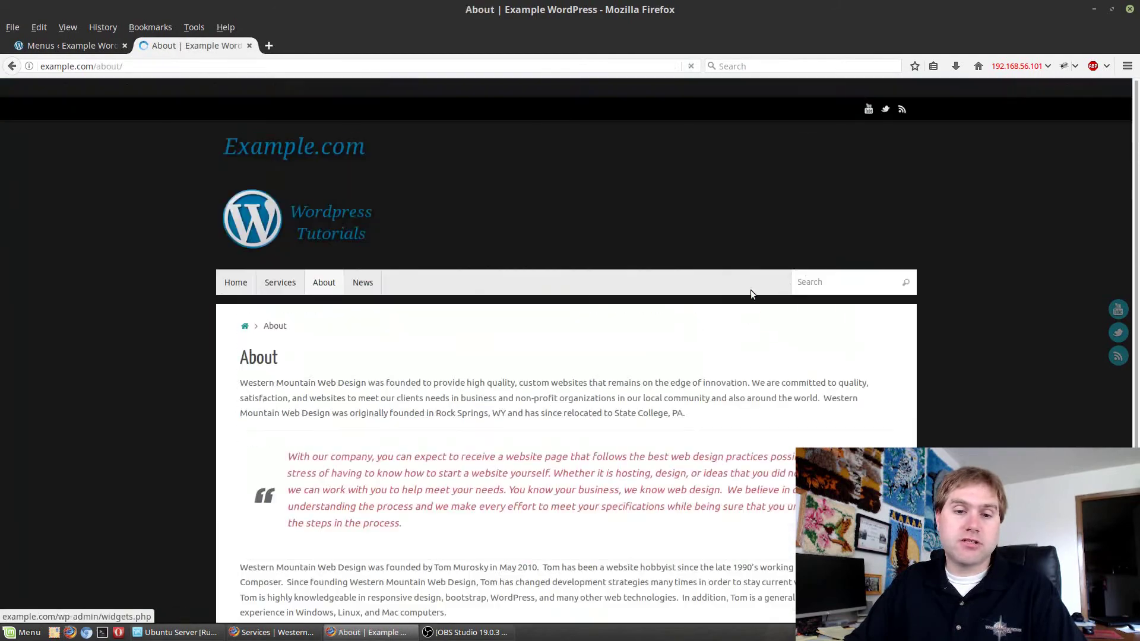
{"action": "scroll", "coordinate": [635, 291], "scroll_direction": "down", "scroll_amount": 3}
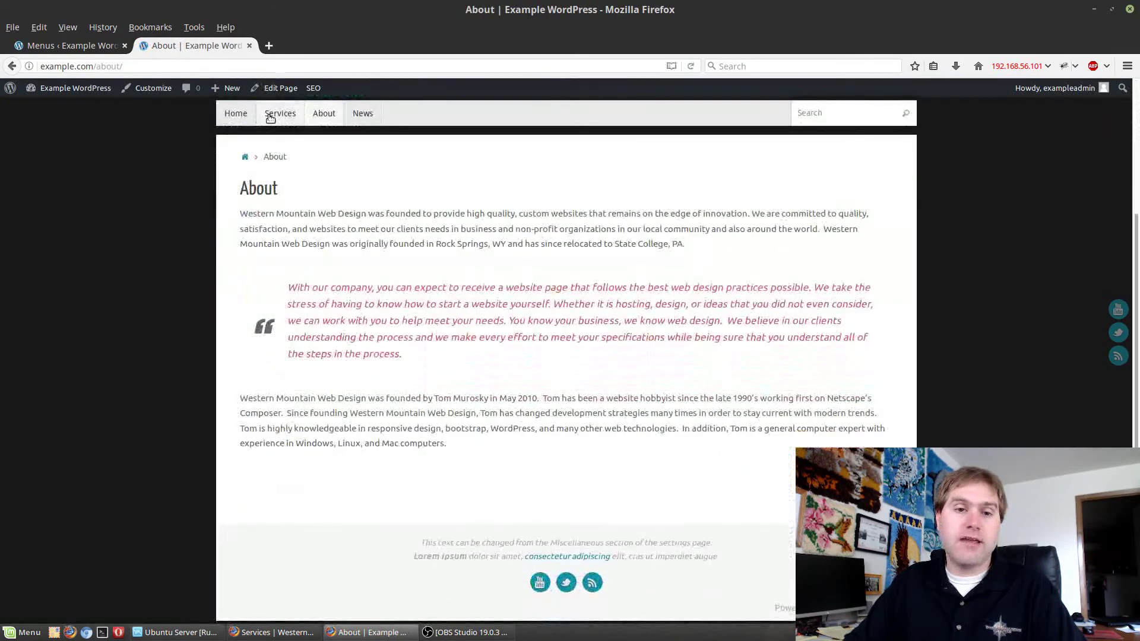
Step: Compare the layouts of the published Services and About pages, checking the sidebar area and the content width
{"action": "left_click", "coordinate": [279, 112]}
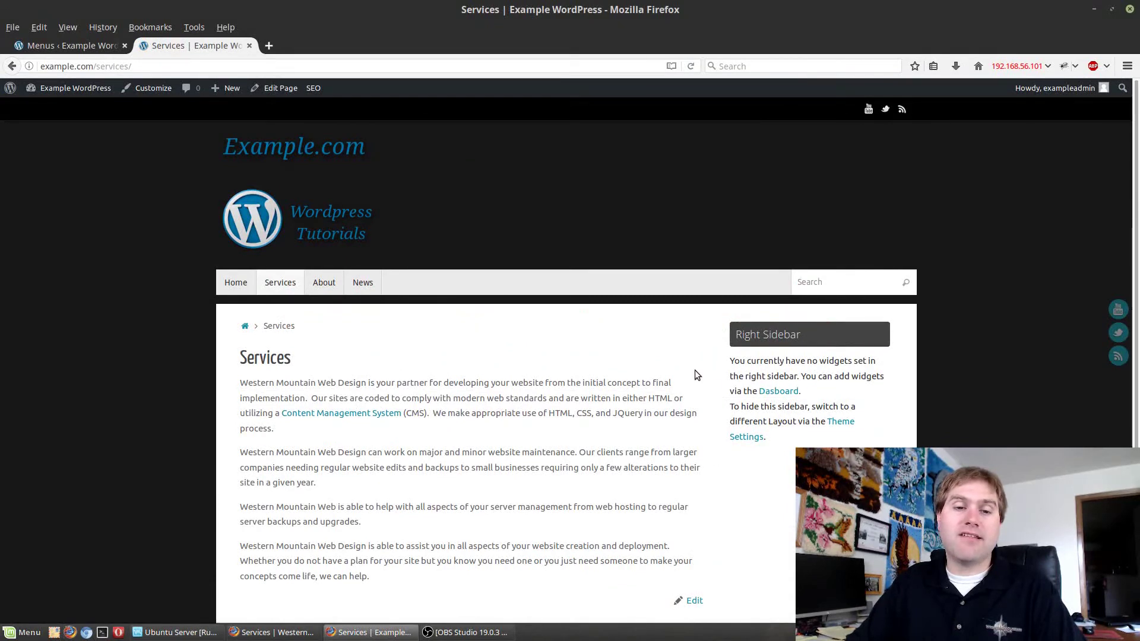
{"action": "left_click", "coordinate": [321, 282]}
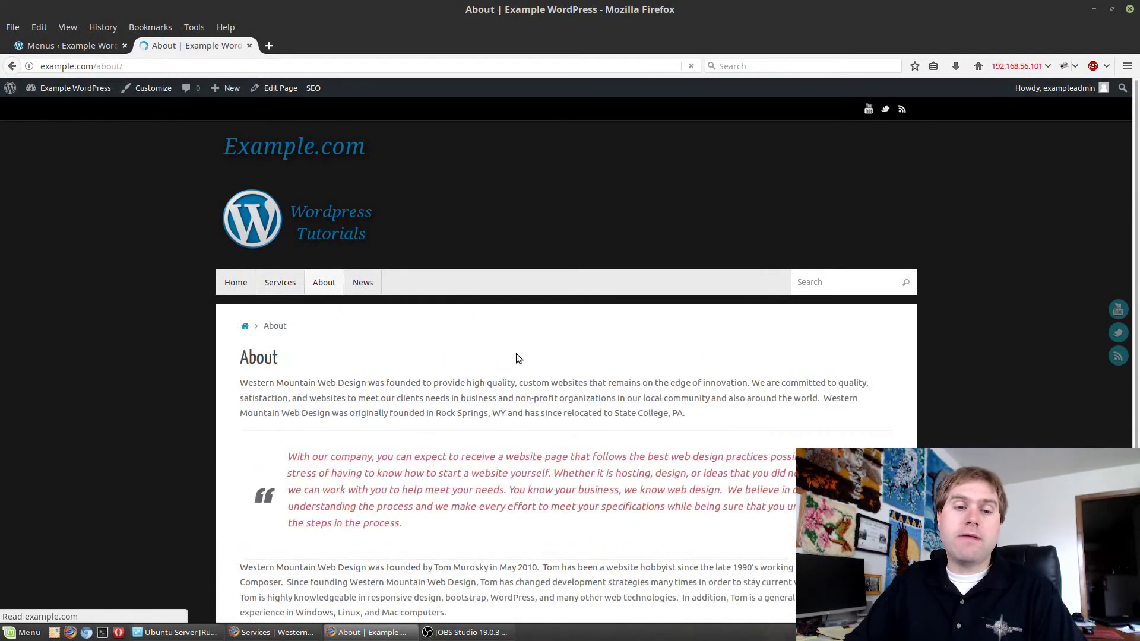
{"action": "scroll", "coordinate": [515, 354], "scroll_direction": "down", "scroll_amount": 1}
{"action": "scroll", "coordinate": [514, 351], "scroll_direction": "down", "scroll_amount": 5}
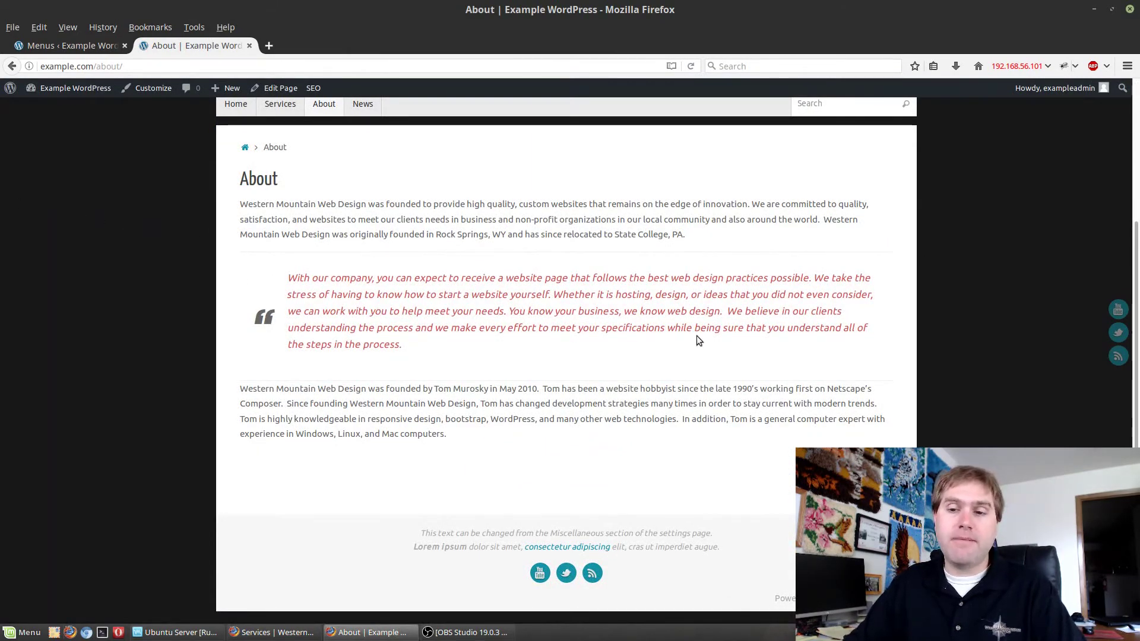
{"action": "scroll", "coordinate": [1017, 292], "scroll_direction": "up", "scroll_amount": 6}
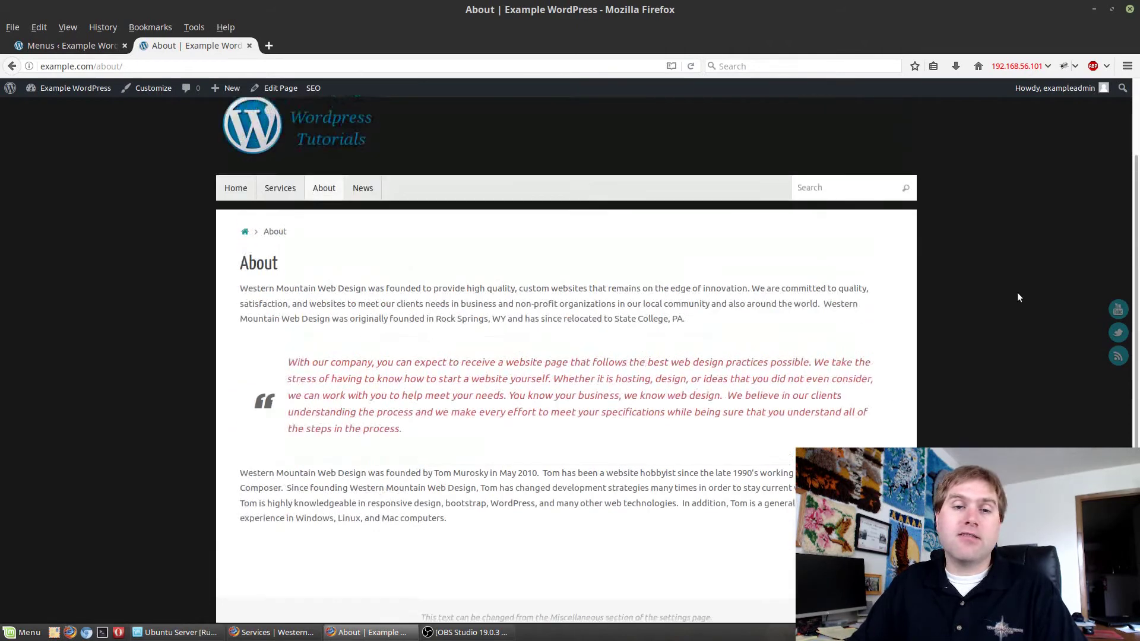
{"action": "scroll", "coordinate": [1017, 297], "scroll_direction": "down", "scroll_amount": 5}
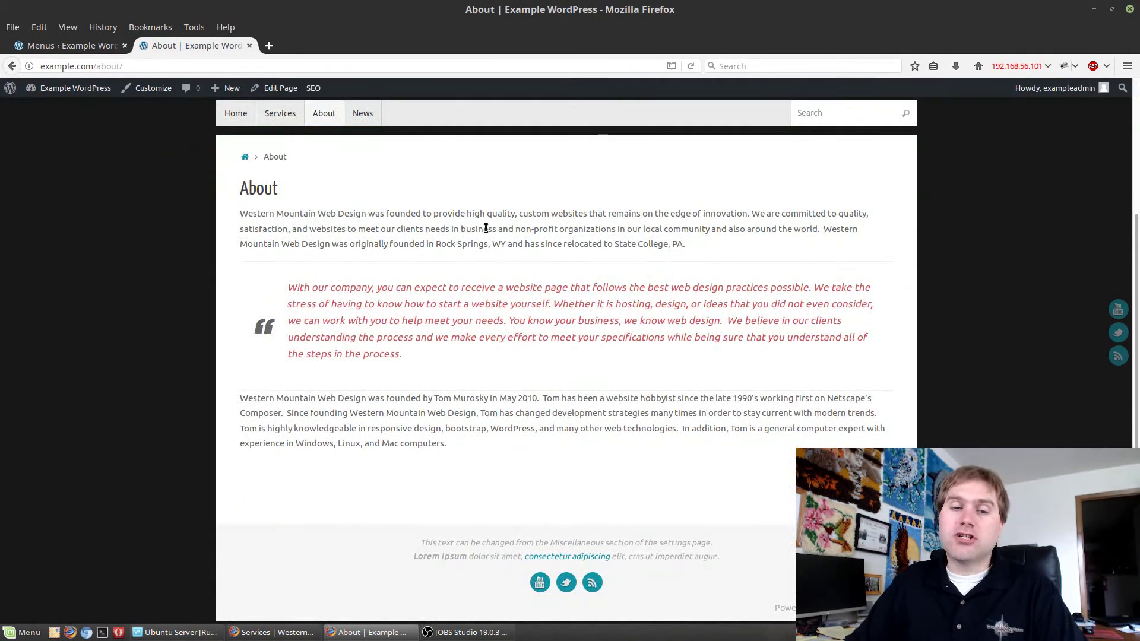
{"action": "scroll", "coordinate": [394, 246], "scroll_direction": "down", "scroll_amount": 1}
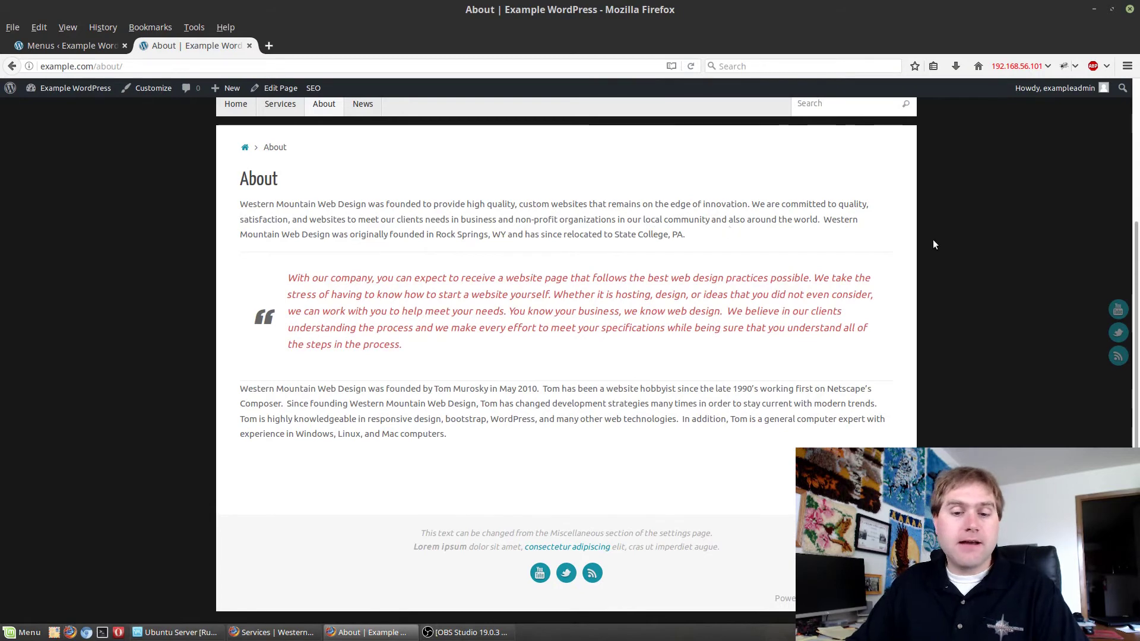
{"action": "scroll", "coordinate": [786, 418], "scroll_direction": "up", "scroll_amount": 5}
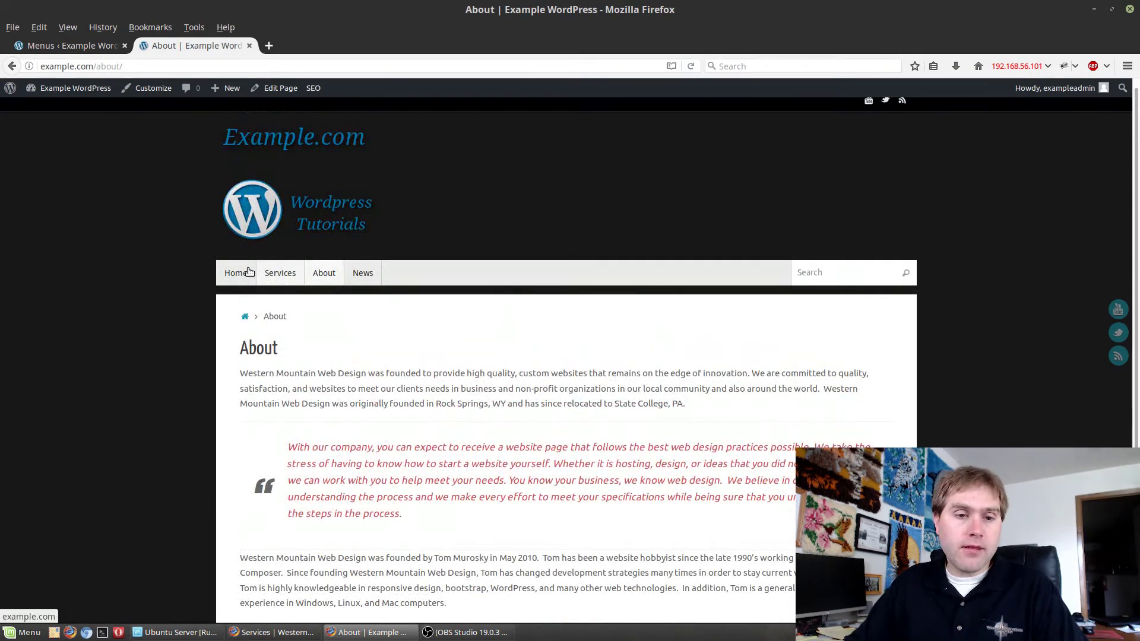
{"action": "left_click", "coordinate": [276, 274]}
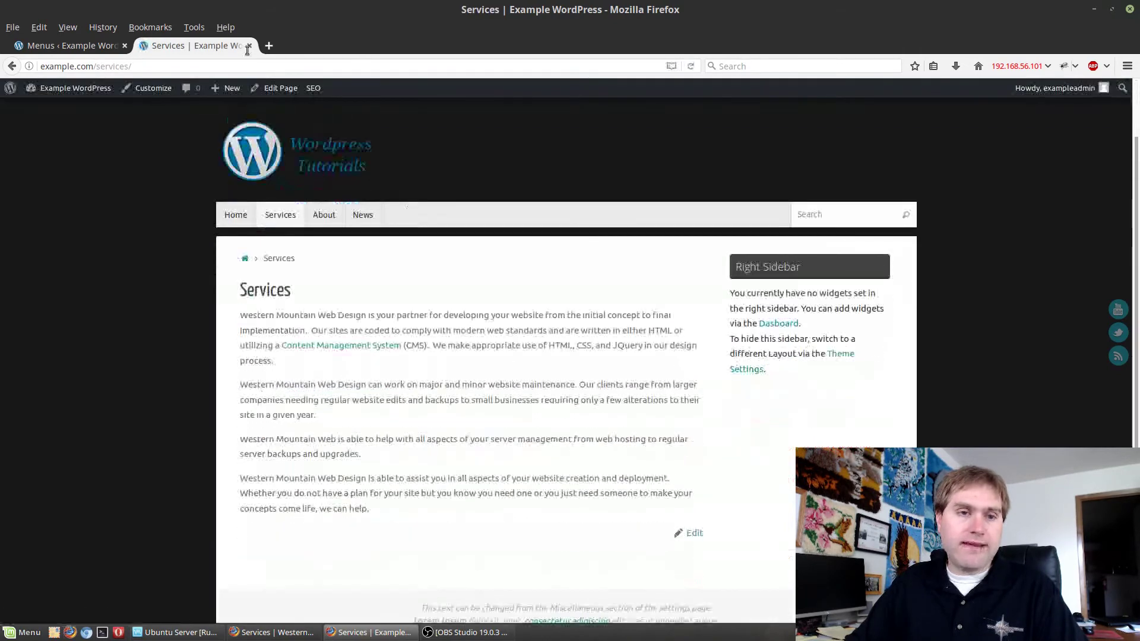
Step: Set the site's permalink structure to Plain in the WordPress admin and save the changes
{"action": "left_click", "coordinate": [77, 46]}
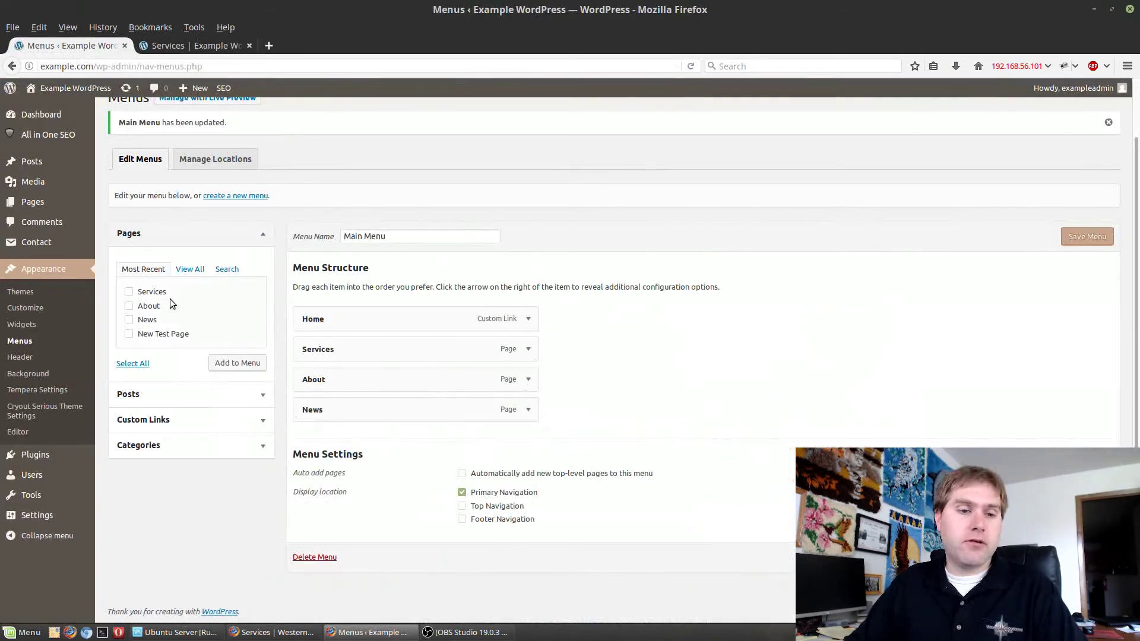
{"action": "mouse_move", "coordinate": [31, 525]}
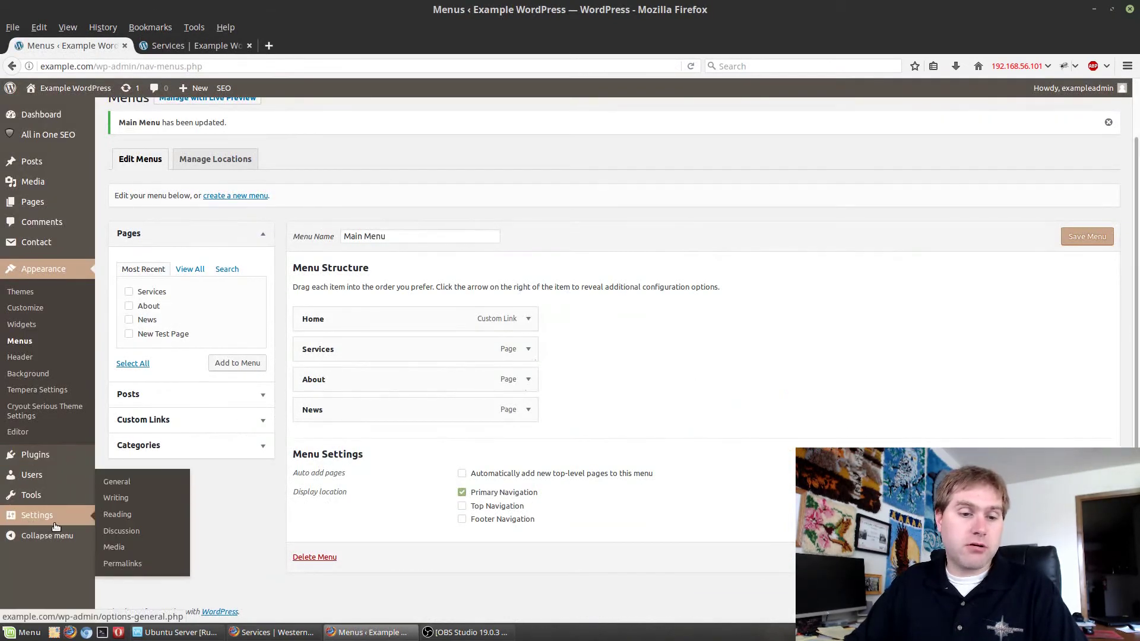
{"action": "left_click", "coordinate": [126, 563]}
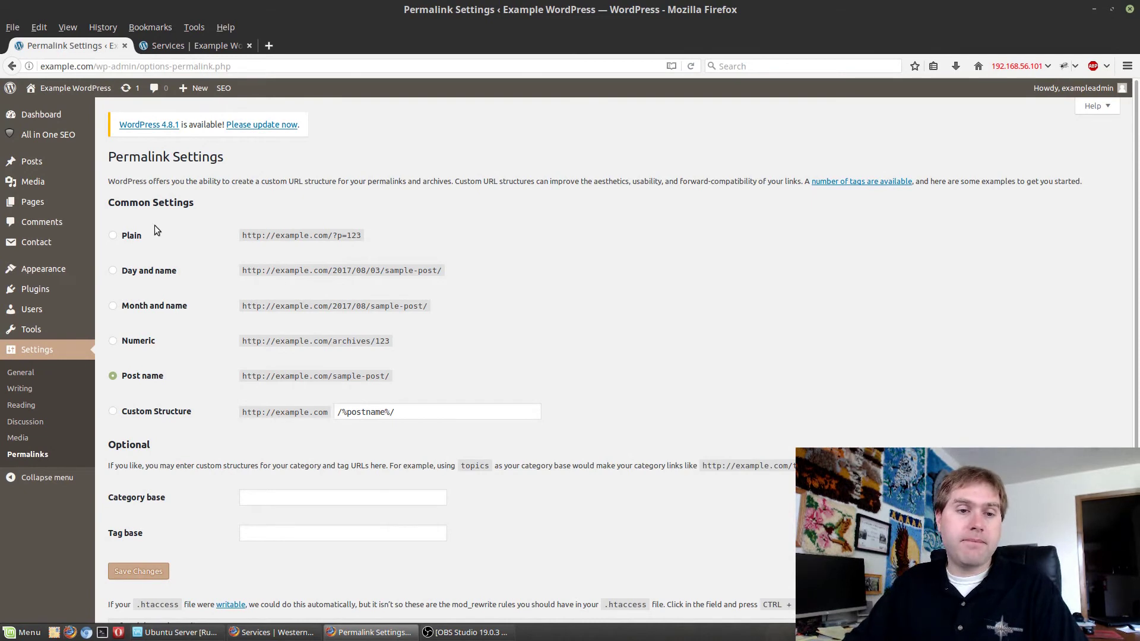
{"action": "left_click", "coordinate": [115, 236]}
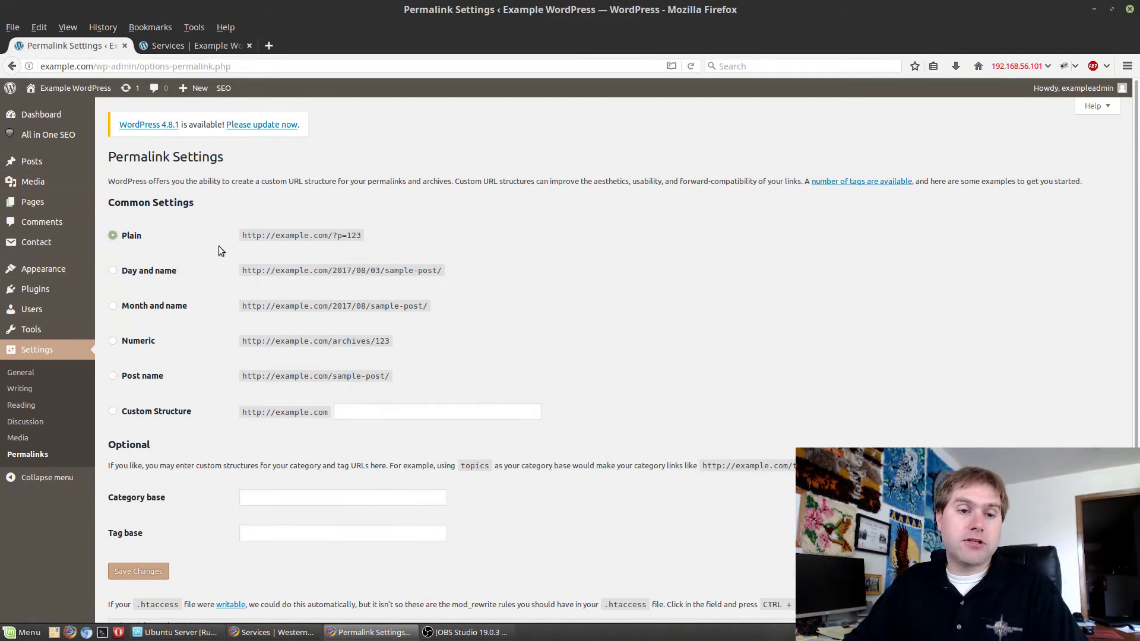
{"action": "left_click", "coordinate": [142, 574]}
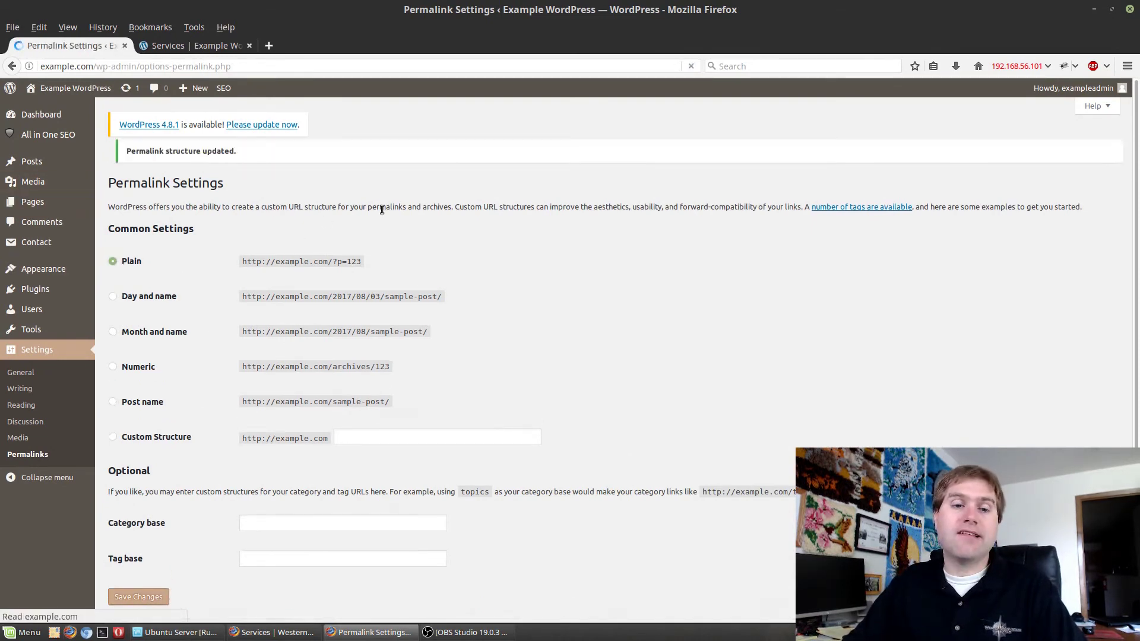
Step: Reload example.com/services/ on the live site to check how the address behaves with Plain permalinks
{"action": "left_click", "coordinate": [175, 48]}
{"action": "left_click", "coordinate": [245, 66]}
{"action": "key", "text": "Return"}
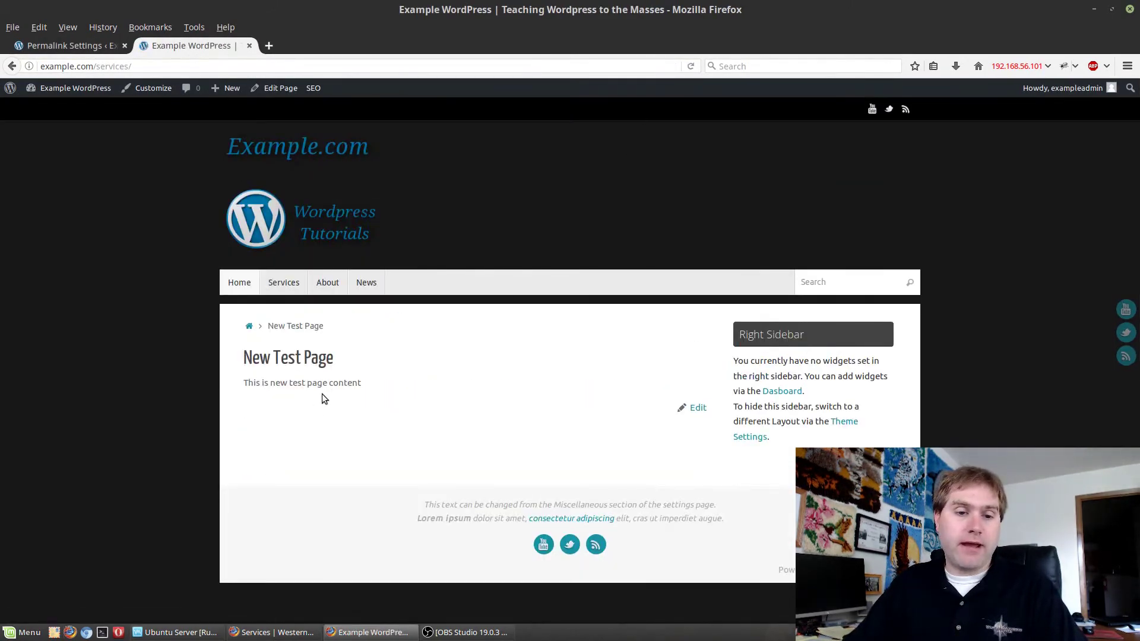
Step: Load the example.com front page and view the Services and About pages through its navigation, checking their addresses under Plain permalinks
{"action": "left_click", "coordinate": [127, 66]}
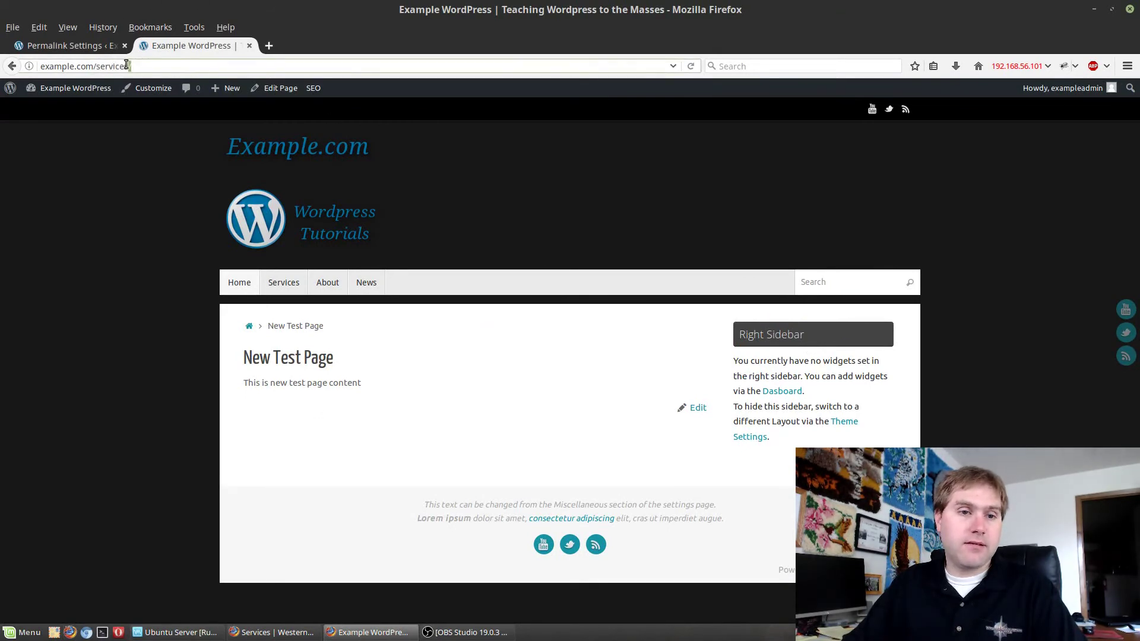
{"action": "key", "text": "BackSpace"}
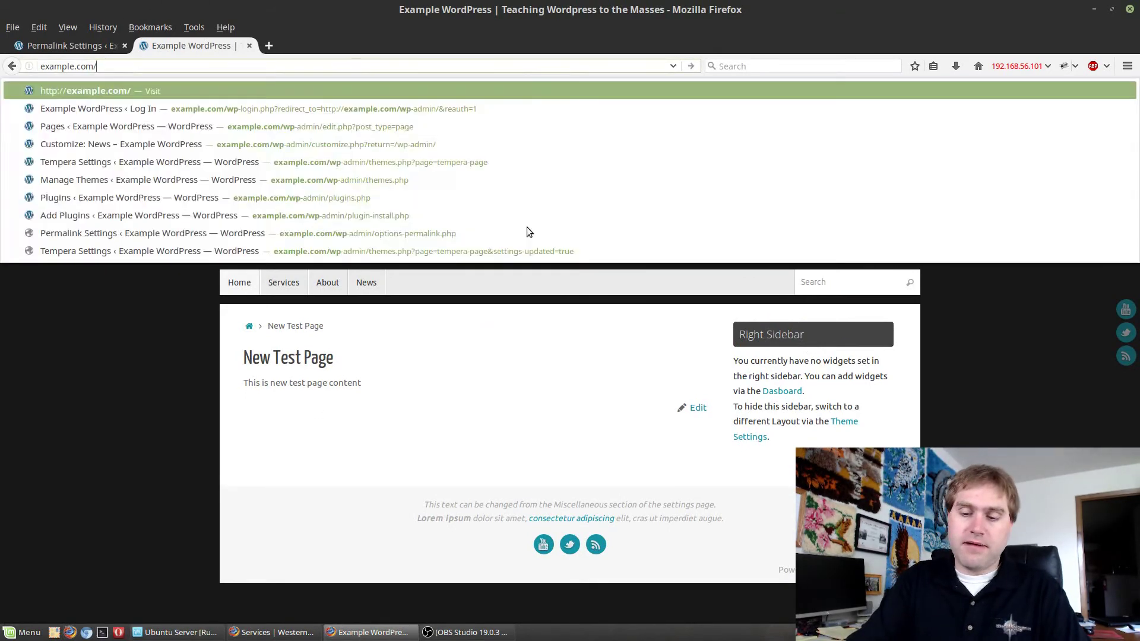
{"action": "key", "text": "Return"}
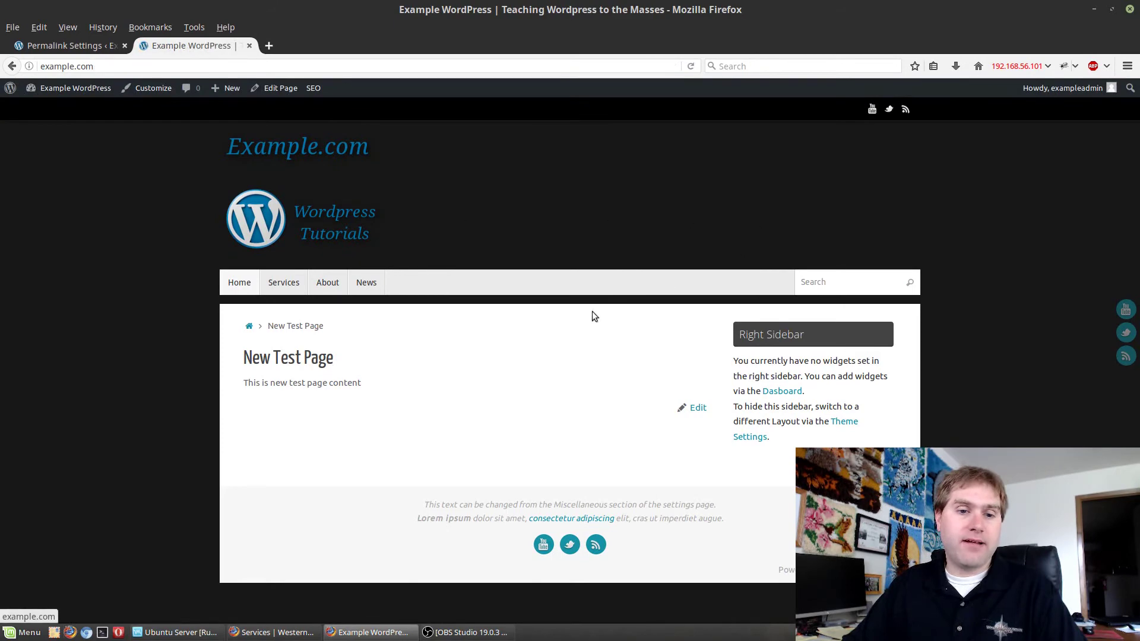
{"action": "left_click", "coordinate": [289, 287]}
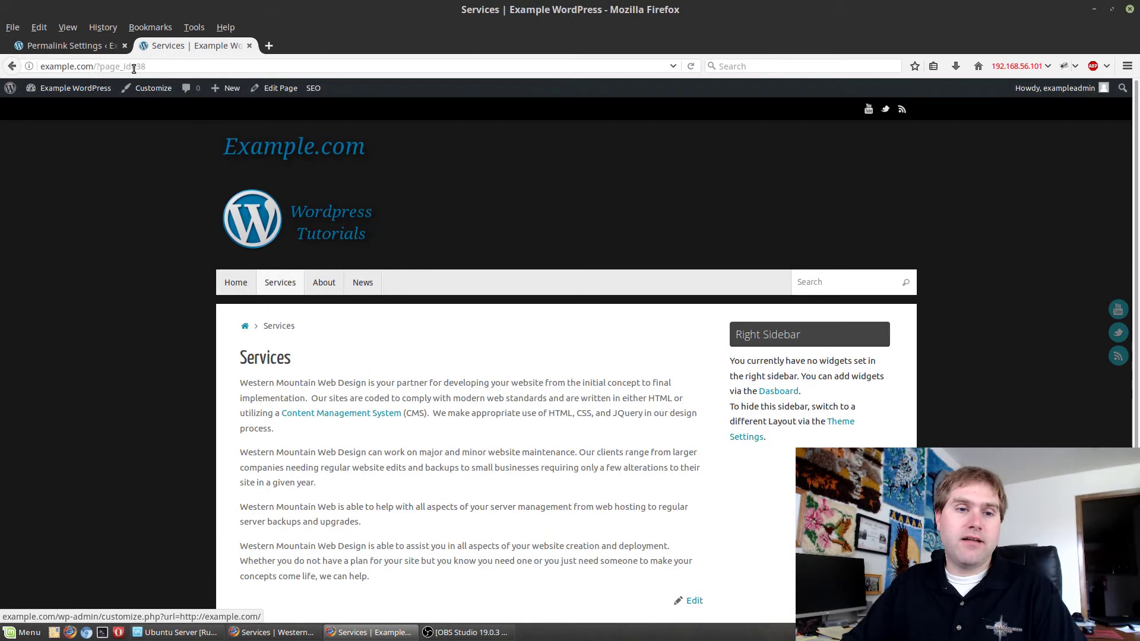
{"action": "left_click", "coordinate": [325, 283]}
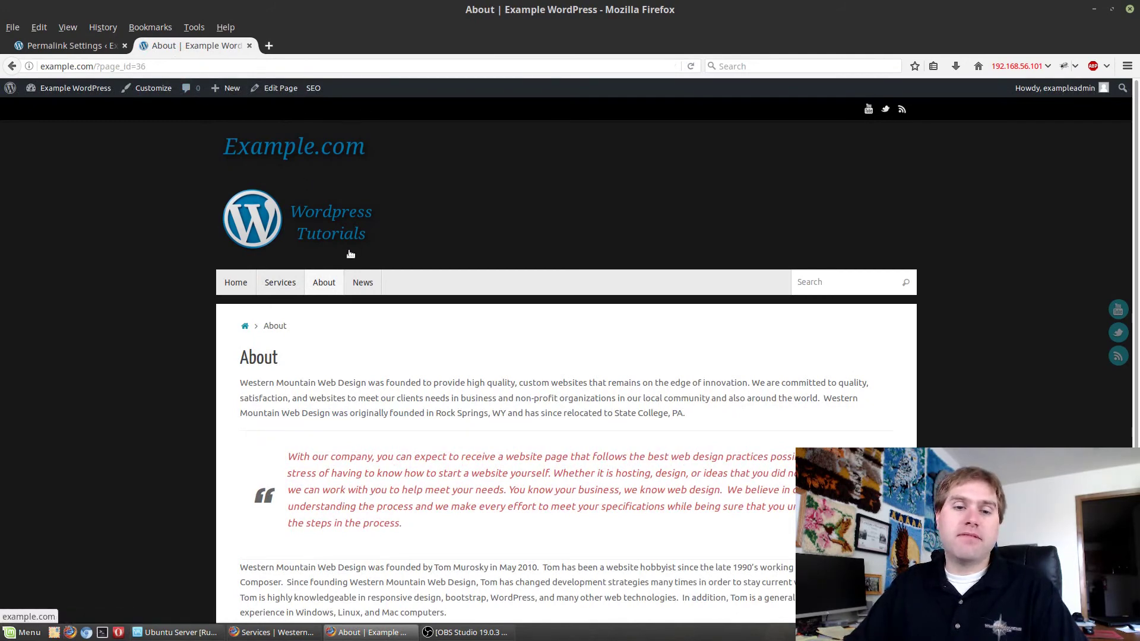
{"action": "left_click", "coordinate": [282, 291]}
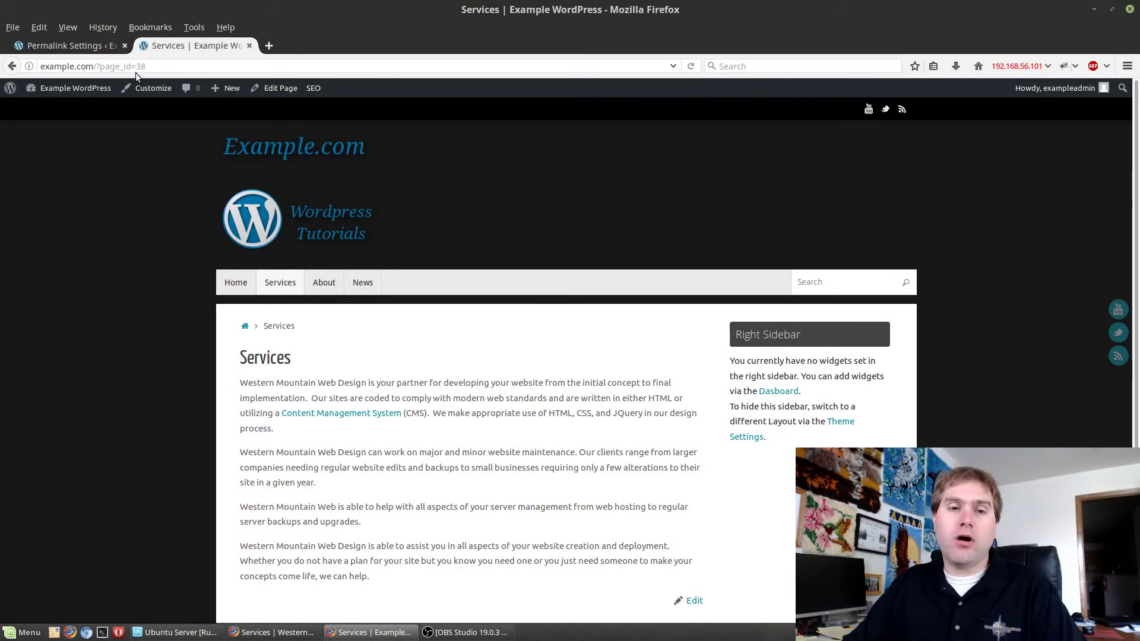
Step: Open the admin's Pages list in a separate browser tab and open the About page for editing
{"action": "left_click", "coordinate": [123, 46]}
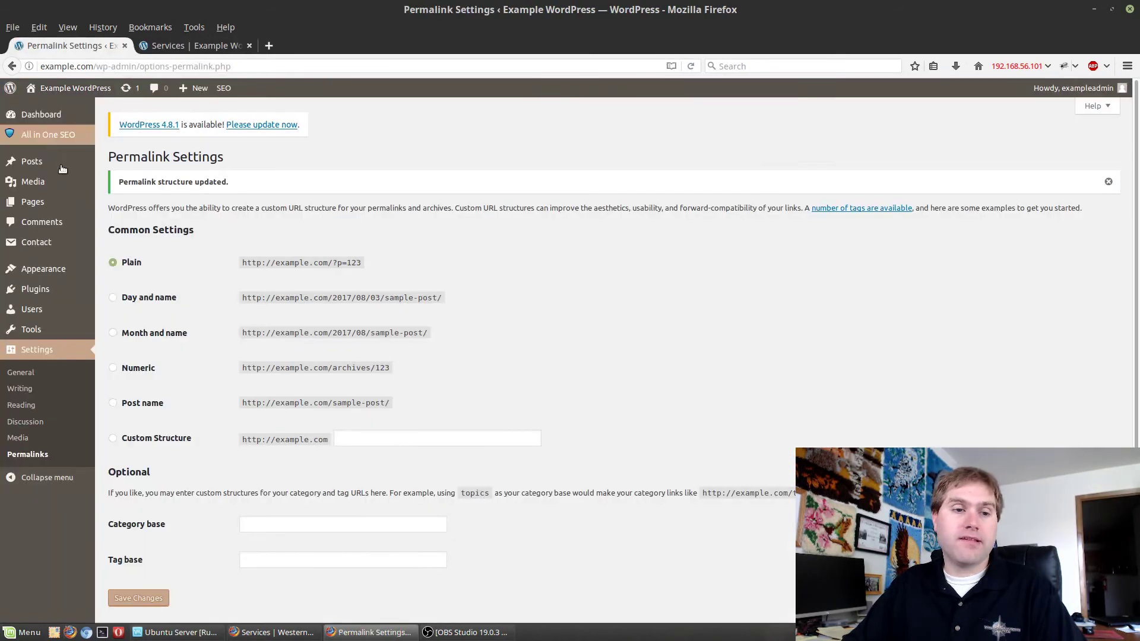
{"action": "right_click", "coordinate": [31, 202]}
{"action": "left_click", "coordinate": [74, 214]}
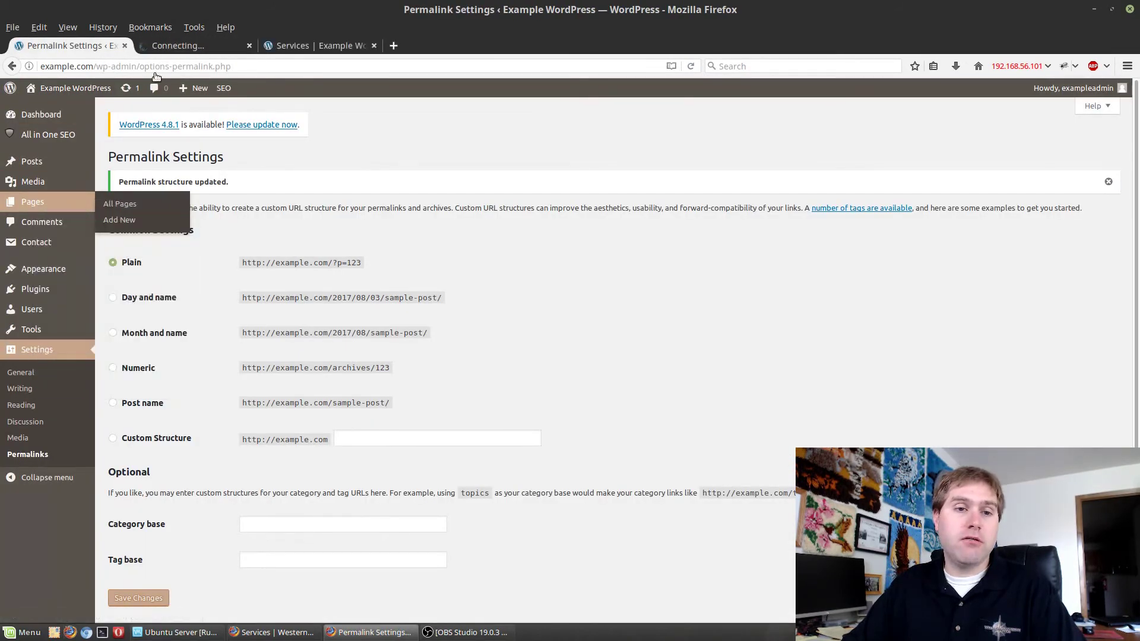
{"action": "left_click", "coordinate": [185, 46]}
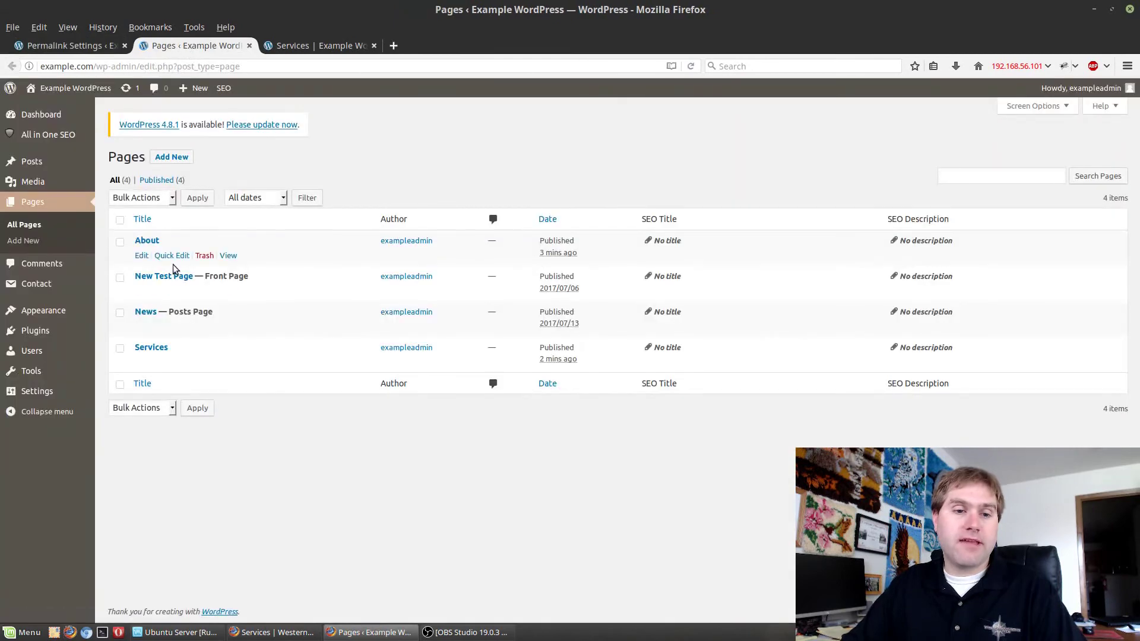
{"action": "left_click", "coordinate": [146, 241]}
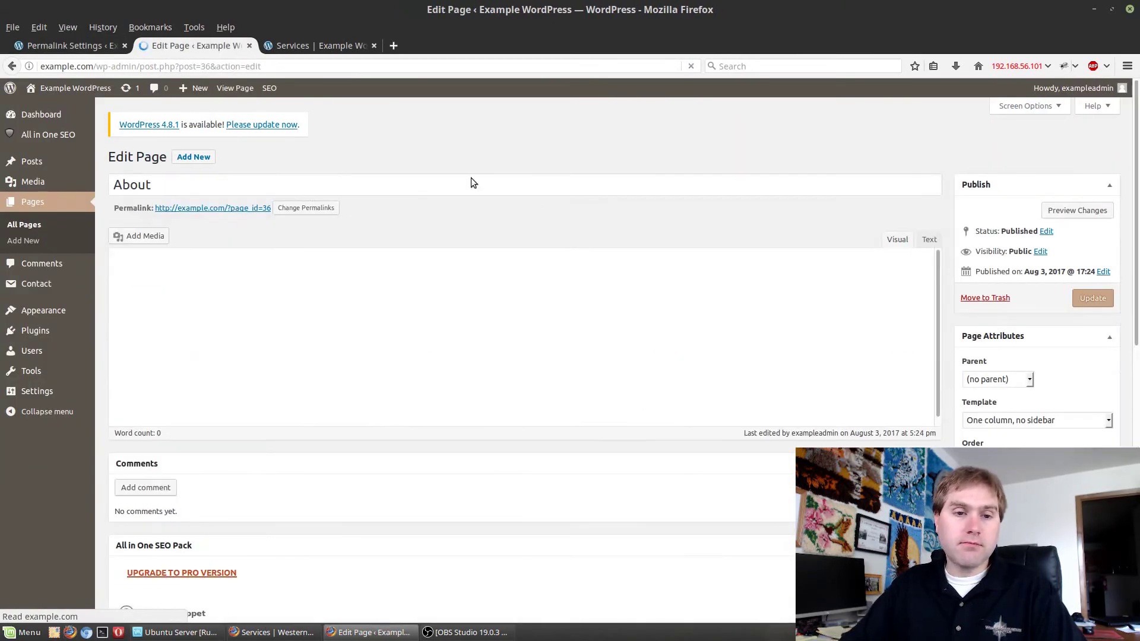
{"action": "scroll", "coordinate": [251, 208], "scroll_direction": "down", "scroll_amount": 1}
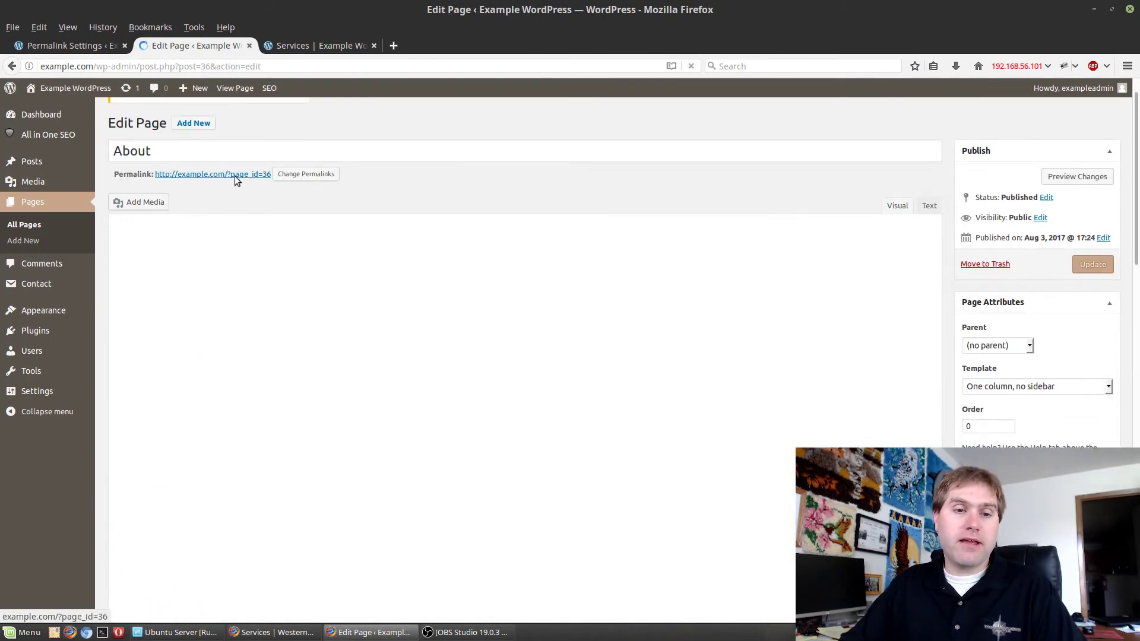
Step: Enable the Slug box in the page editor's screen options and check the About page's slug
{"action": "left_click", "coordinate": [1020, 106]}
{"action": "left_click", "coordinate": [567, 132]}
{"action": "left_click", "coordinate": [1015, 232]}
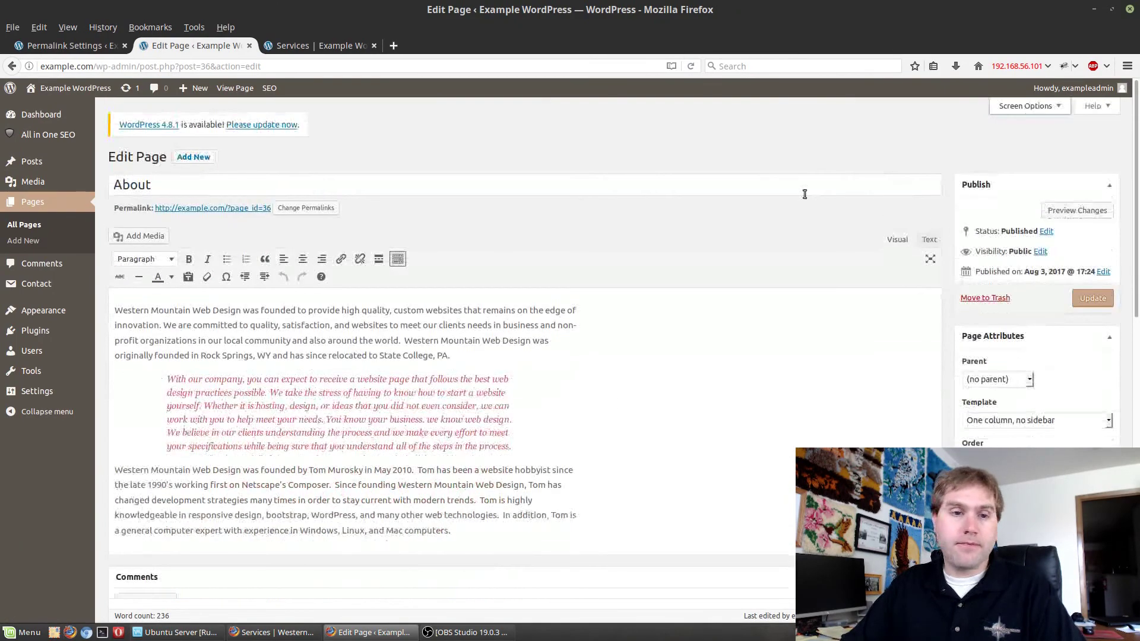
{"action": "scroll", "coordinate": [748, 322], "scroll_direction": "down", "scroll_amount": 6}
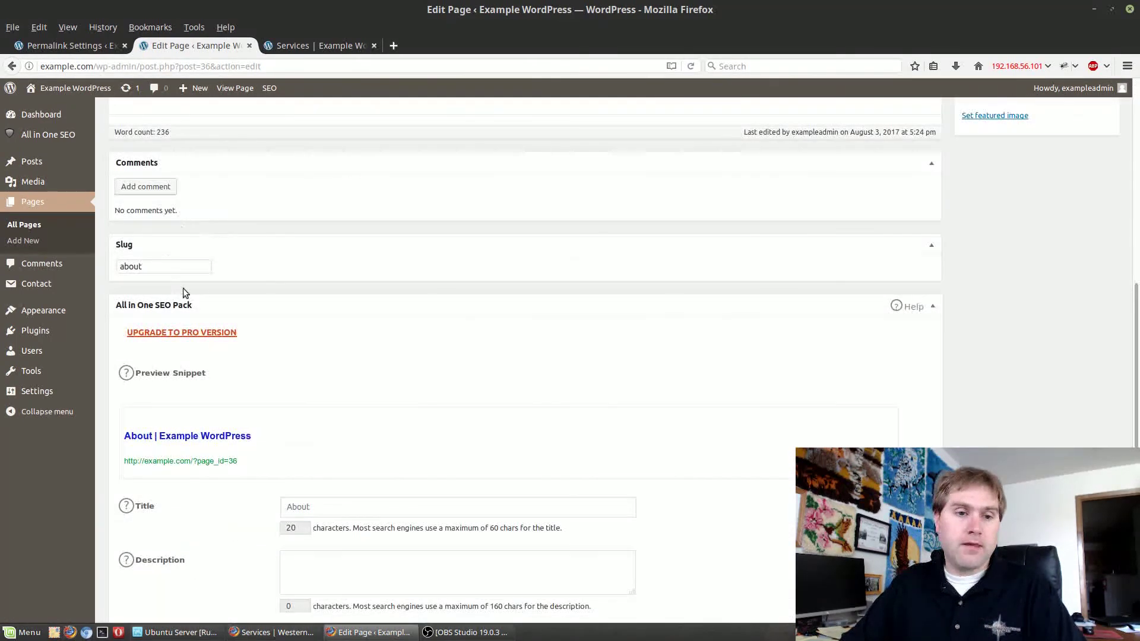
{"action": "left_click", "coordinate": [170, 268]}
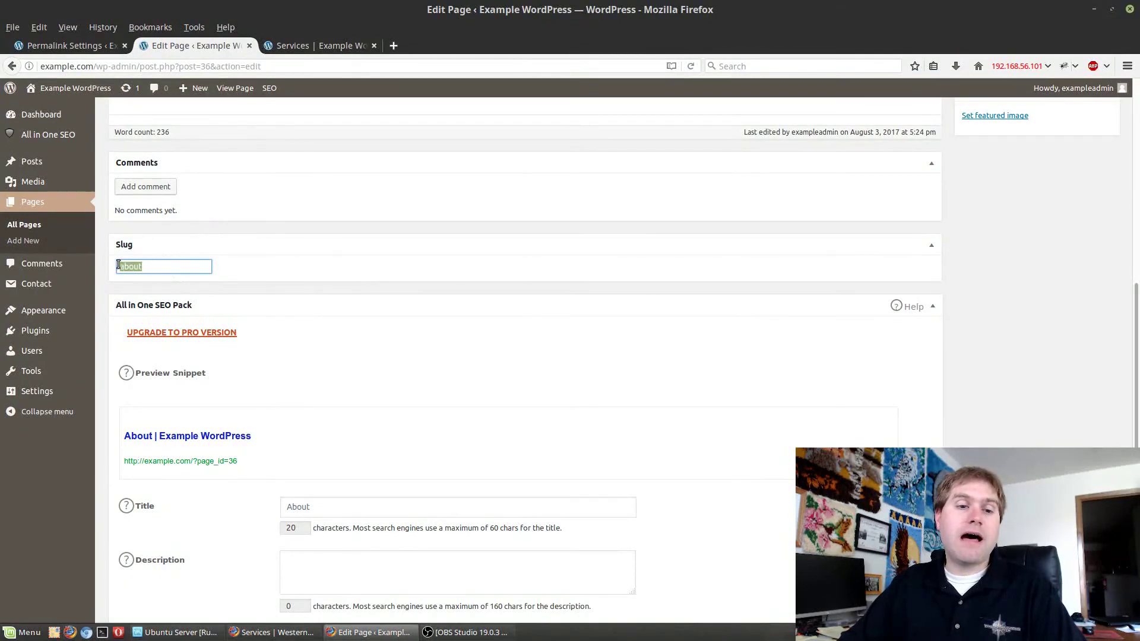
{"action": "left_click", "coordinate": [286, 294]}
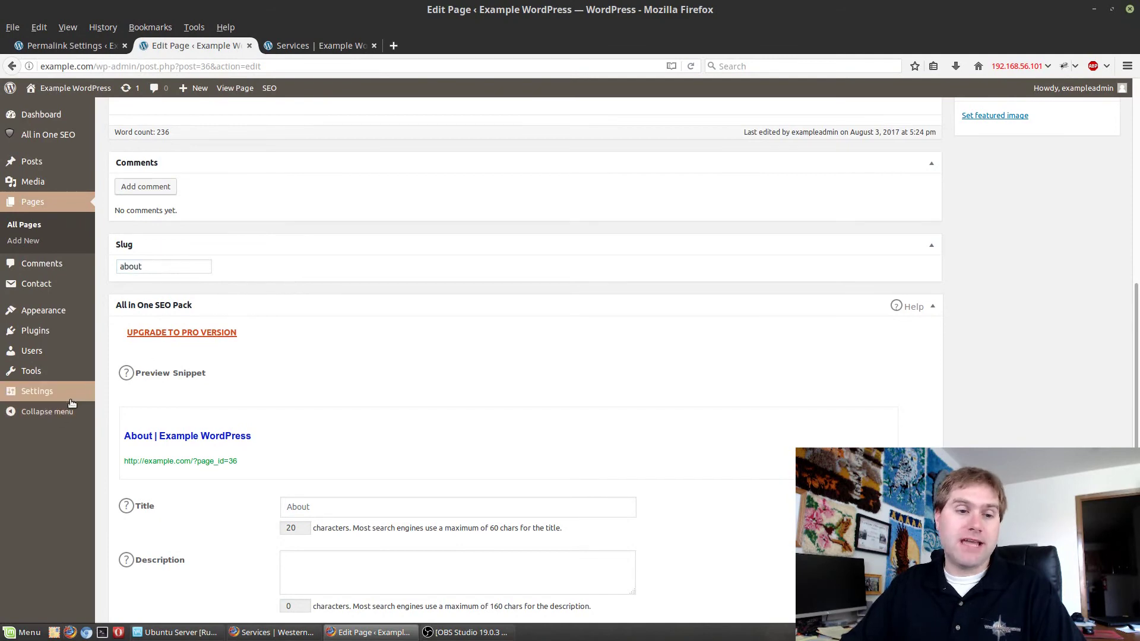
Step: Set the site's permalink structure to Post name and save the changes
{"action": "left_click", "coordinate": [87, 43]}
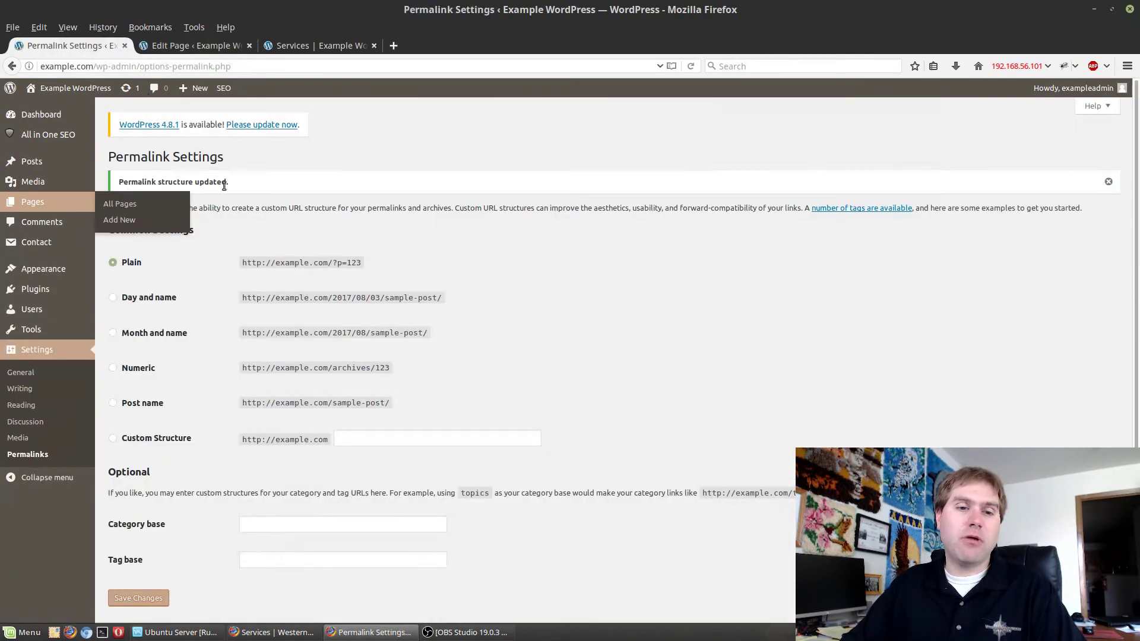
{"action": "left_click", "coordinate": [153, 404]}
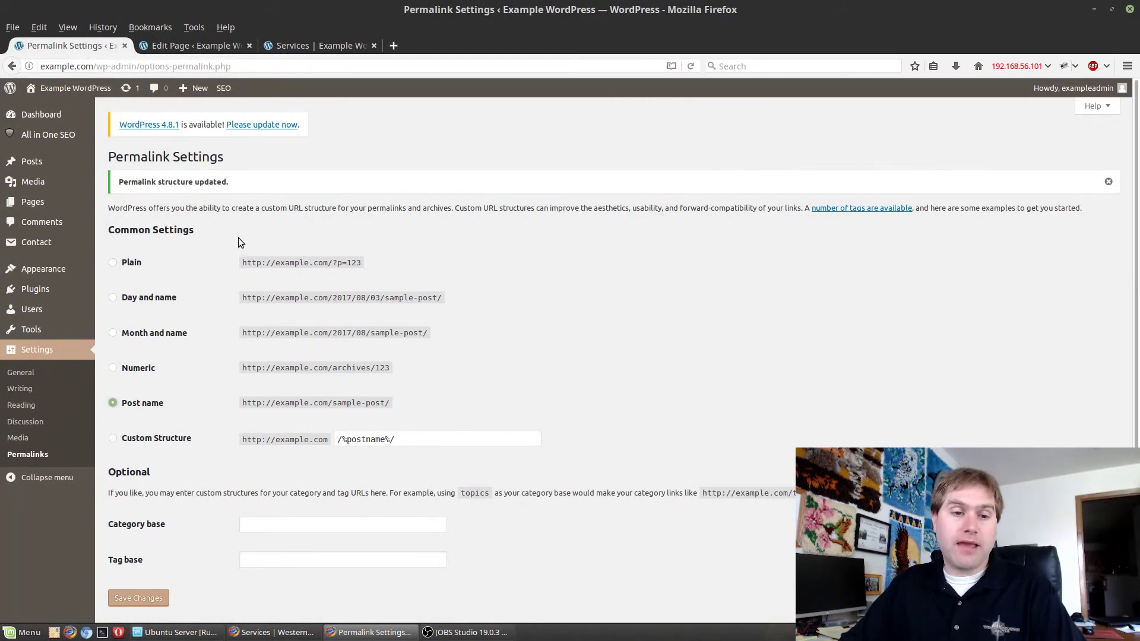
{"action": "scroll", "coordinate": [293, 522], "scroll_direction": "down", "scroll_amount": 2}
{"action": "left_click", "coordinate": [137, 561]}
Step: Reload the live Services page from its page_id address to check the address and content under Post name permalinks
{"action": "left_click", "coordinate": [211, 45]}
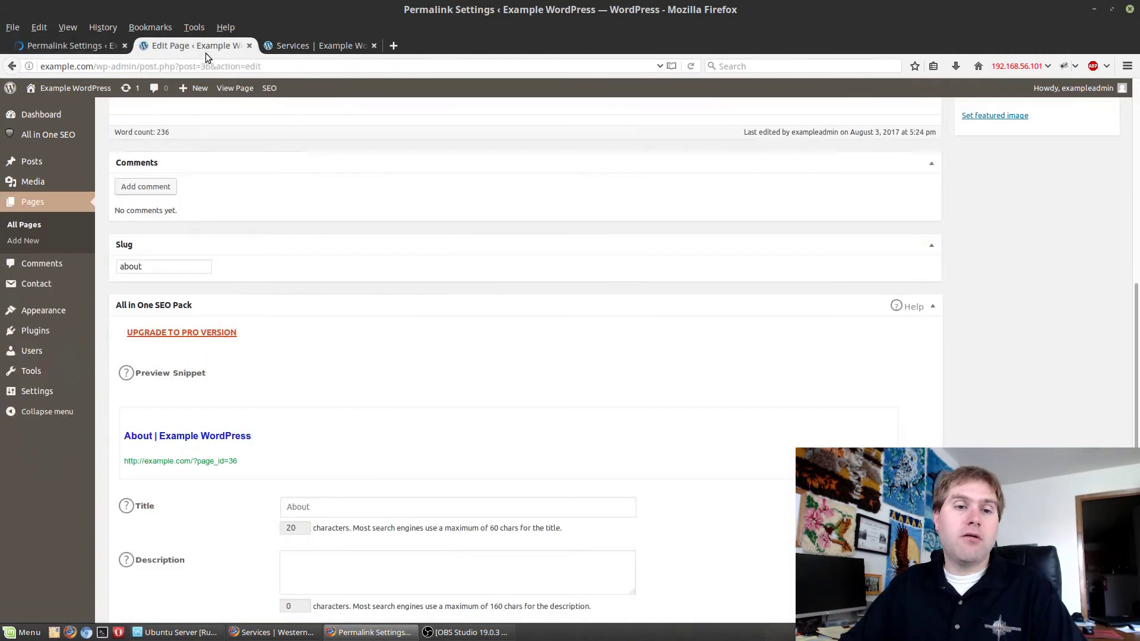
{"action": "left_click", "coordinate": [318, 46]}
{"action": "left_click", "coordinate": [301, 66]}
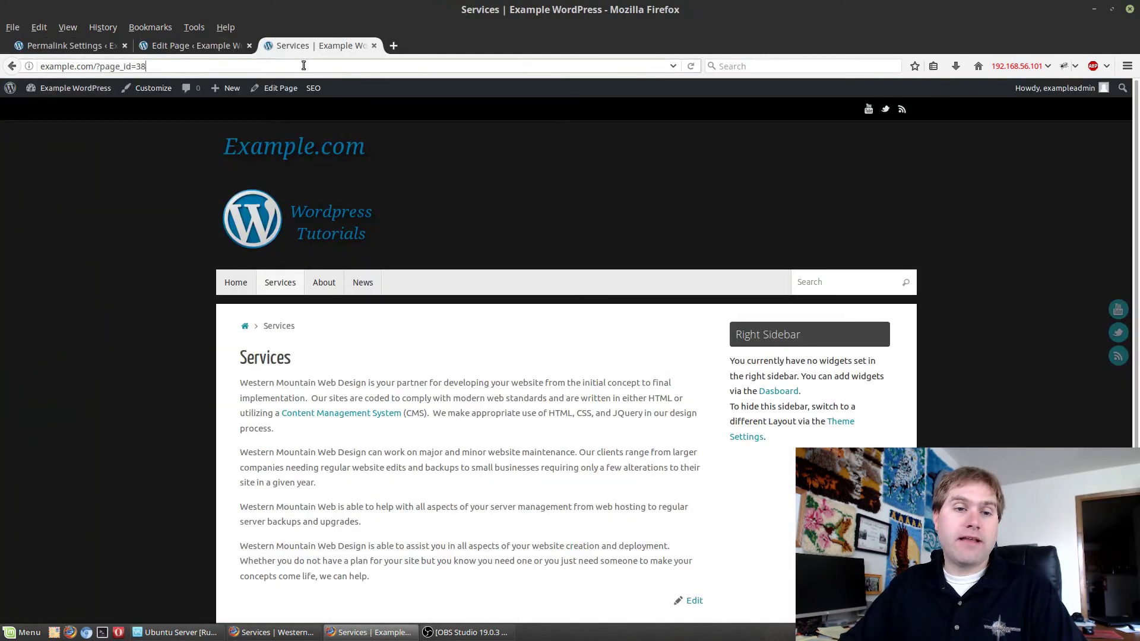
{"action": "key", "text": "Return"}
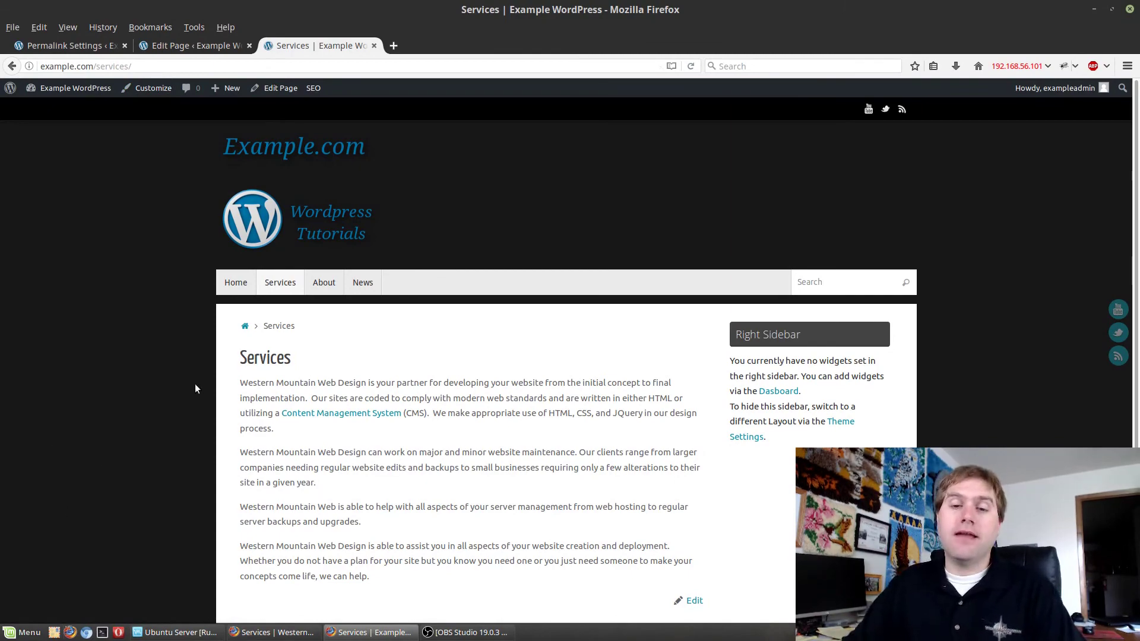
{"action": "scroll", "coordinate": [356, 332], "scroll_direction": "down", "scroll_amount": 4}
{"action": "scroll", "coordinate": [356, 380], "scroll_direction": "up", "scroll_amount": 4}
{"action": "scroll", "coordinate": [353, 398], "scroll_direction": "down", "scroll_amount": 4}
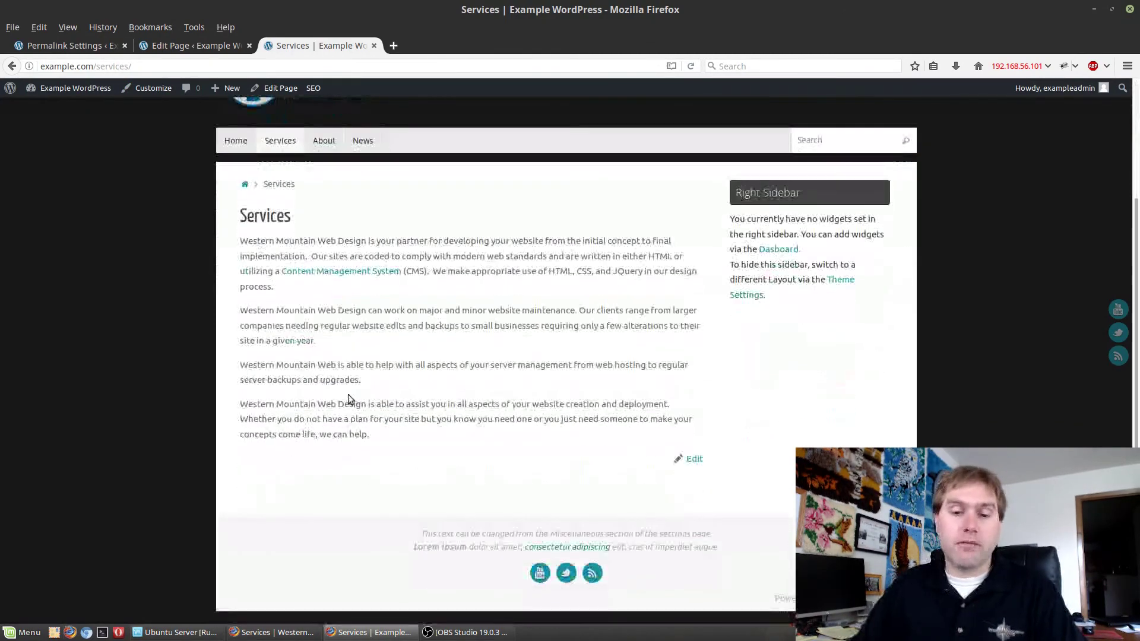
{"action": "scroll", "coordinate": [297, 383], "scroll_direction": "up", "scroll_amount": 4}
Step: Return to the About page's editor and check the permalink shown under its title
{"action": "left_click", "coordinate": [175, 51]}
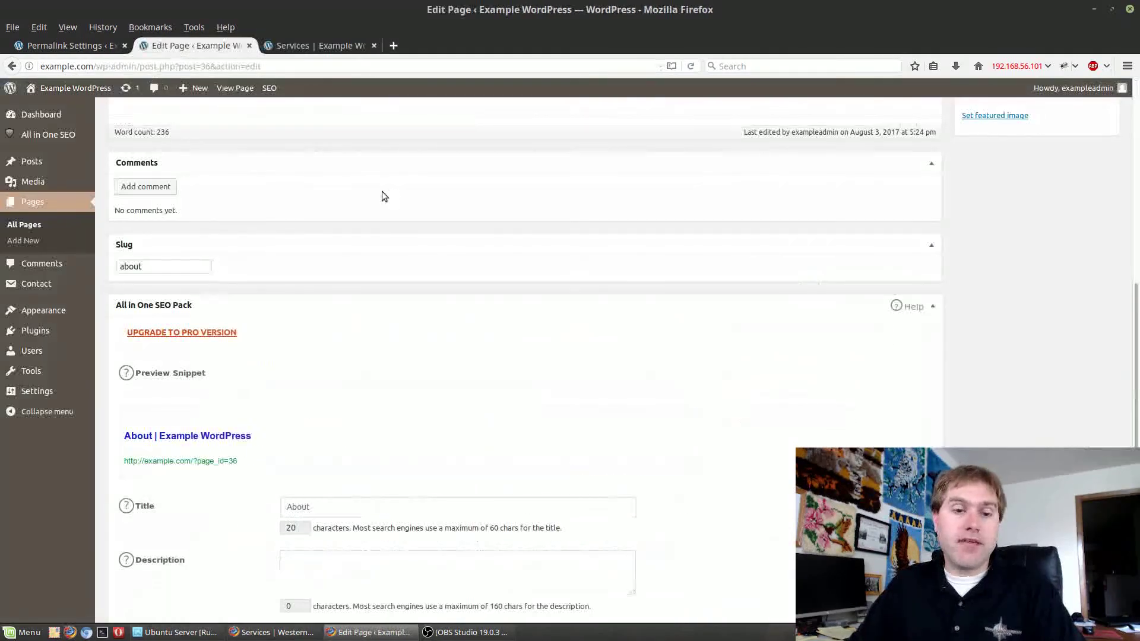
{"action": "scroll", "coordinate": [362, 262], "scroll_direction": "up", "scroll_amount": 4}
{"action": "scroll", "coordinate": [364, 262], "scroll_direction": "up", "scroll_amount": 5}
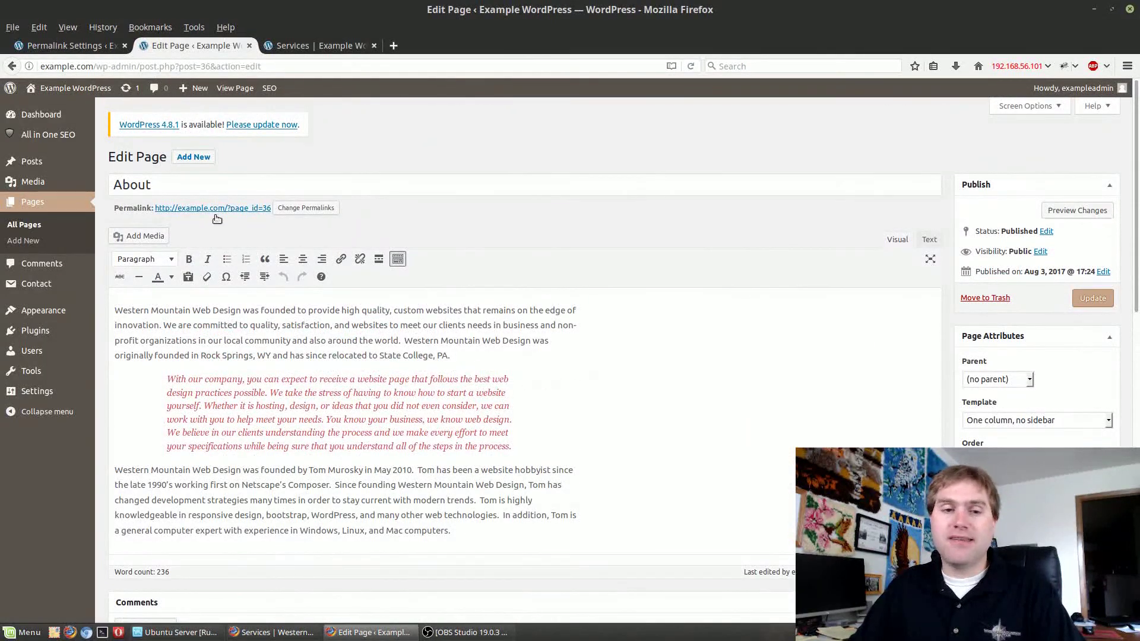
{"action": "scroll", "coordinate": [608, 328], "scroll_direction": "down", "scroll_amount": 2}
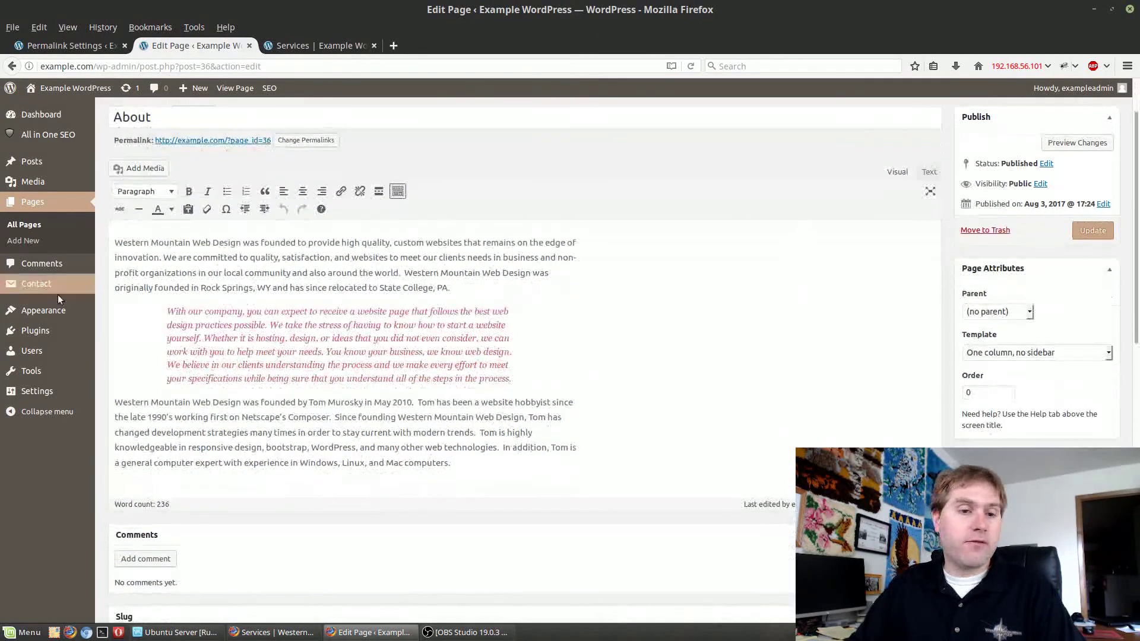
{"action": "mouse_move", "coordinate": [93, 322]}
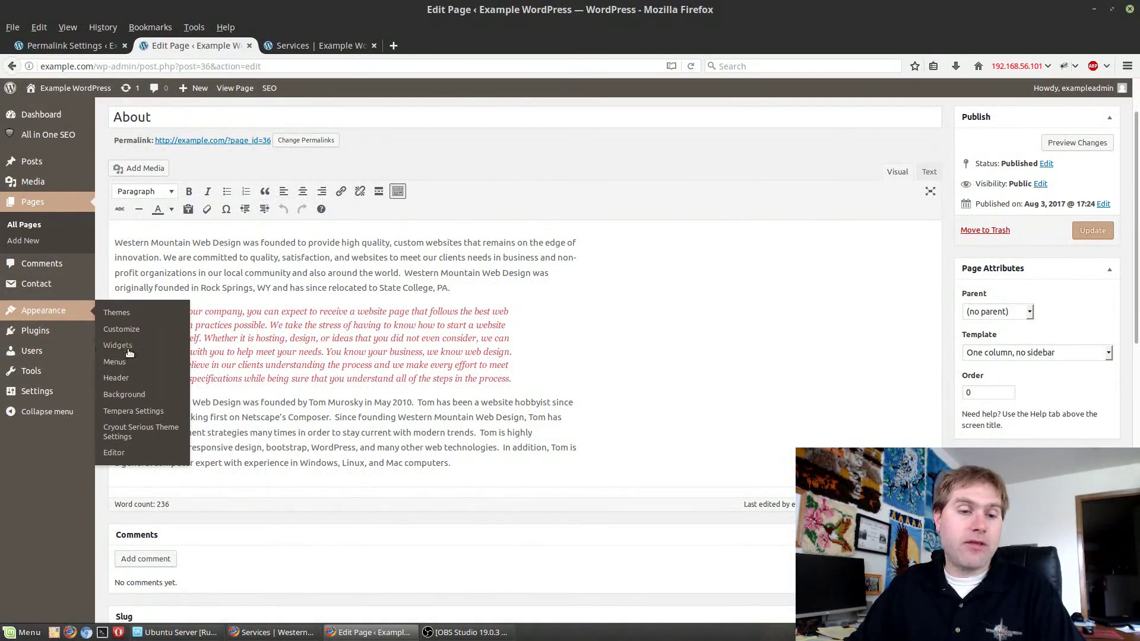